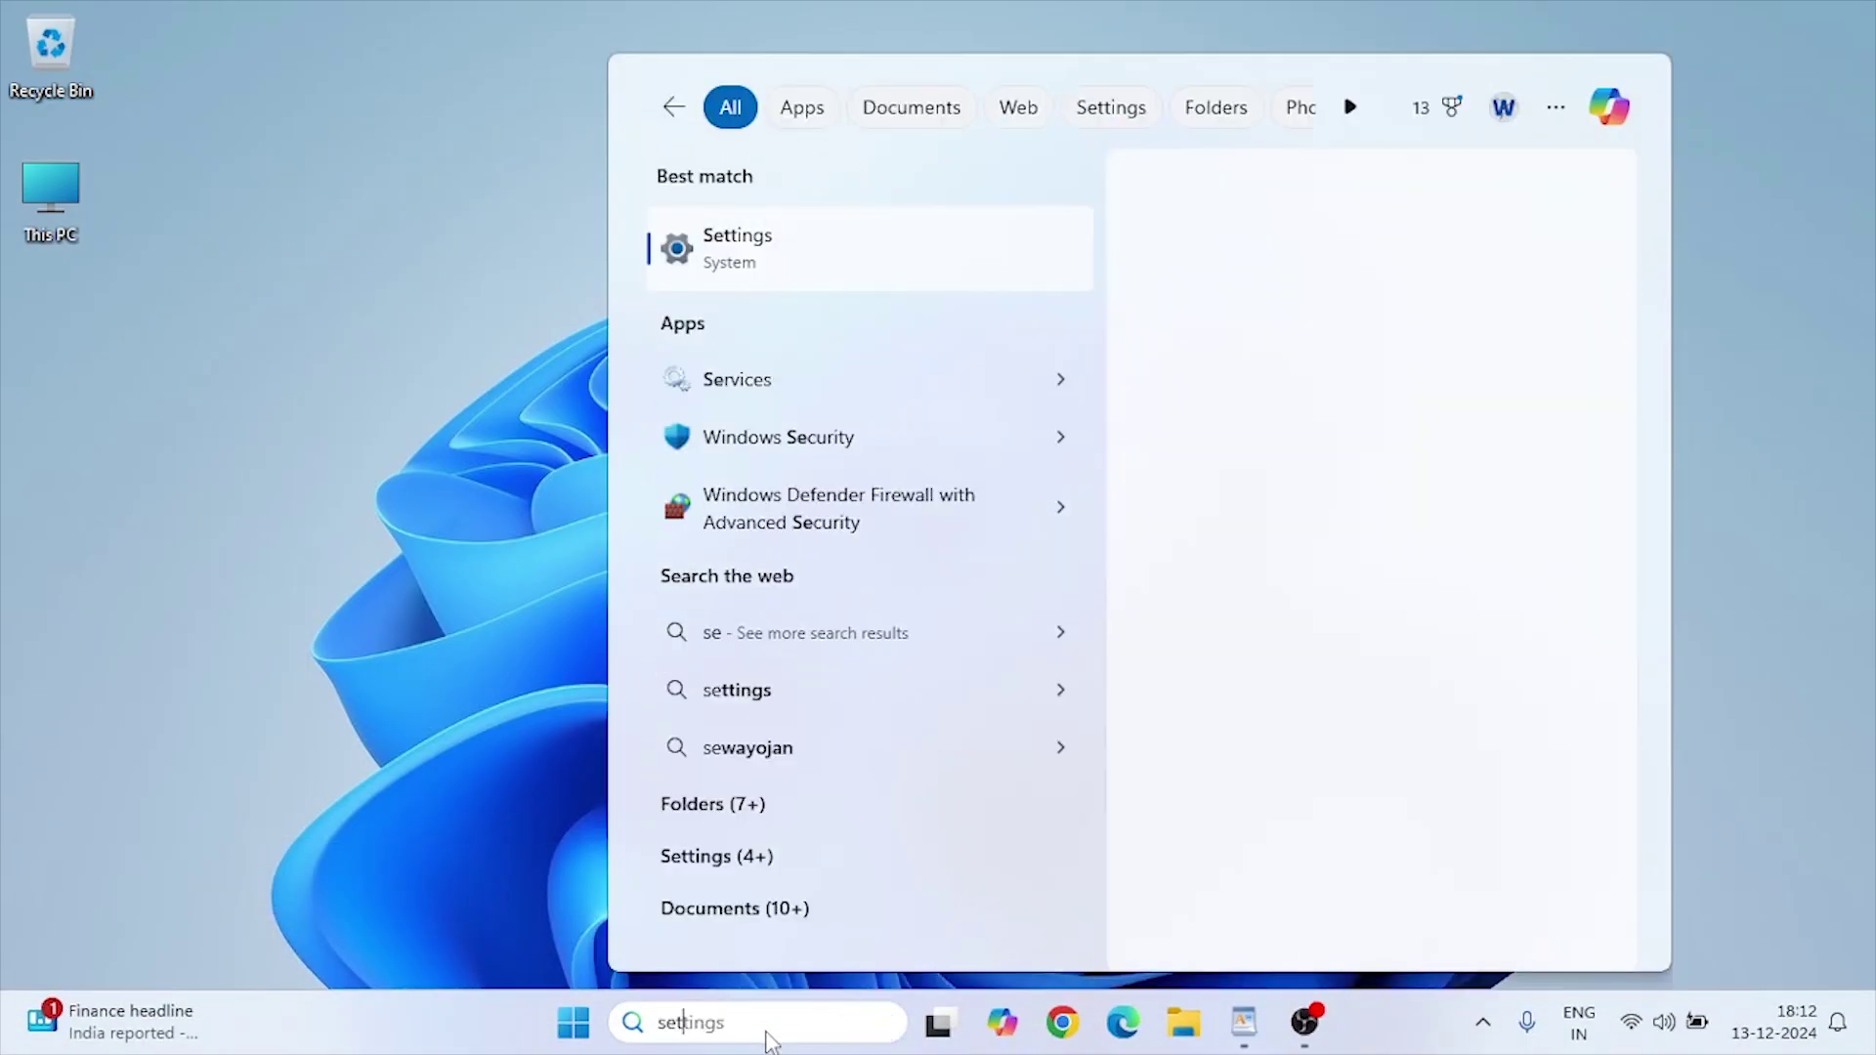
# Open Settings' System > Storage page for Windows (C:) and switch Storage Sense on.
pyautogui.write('tings')
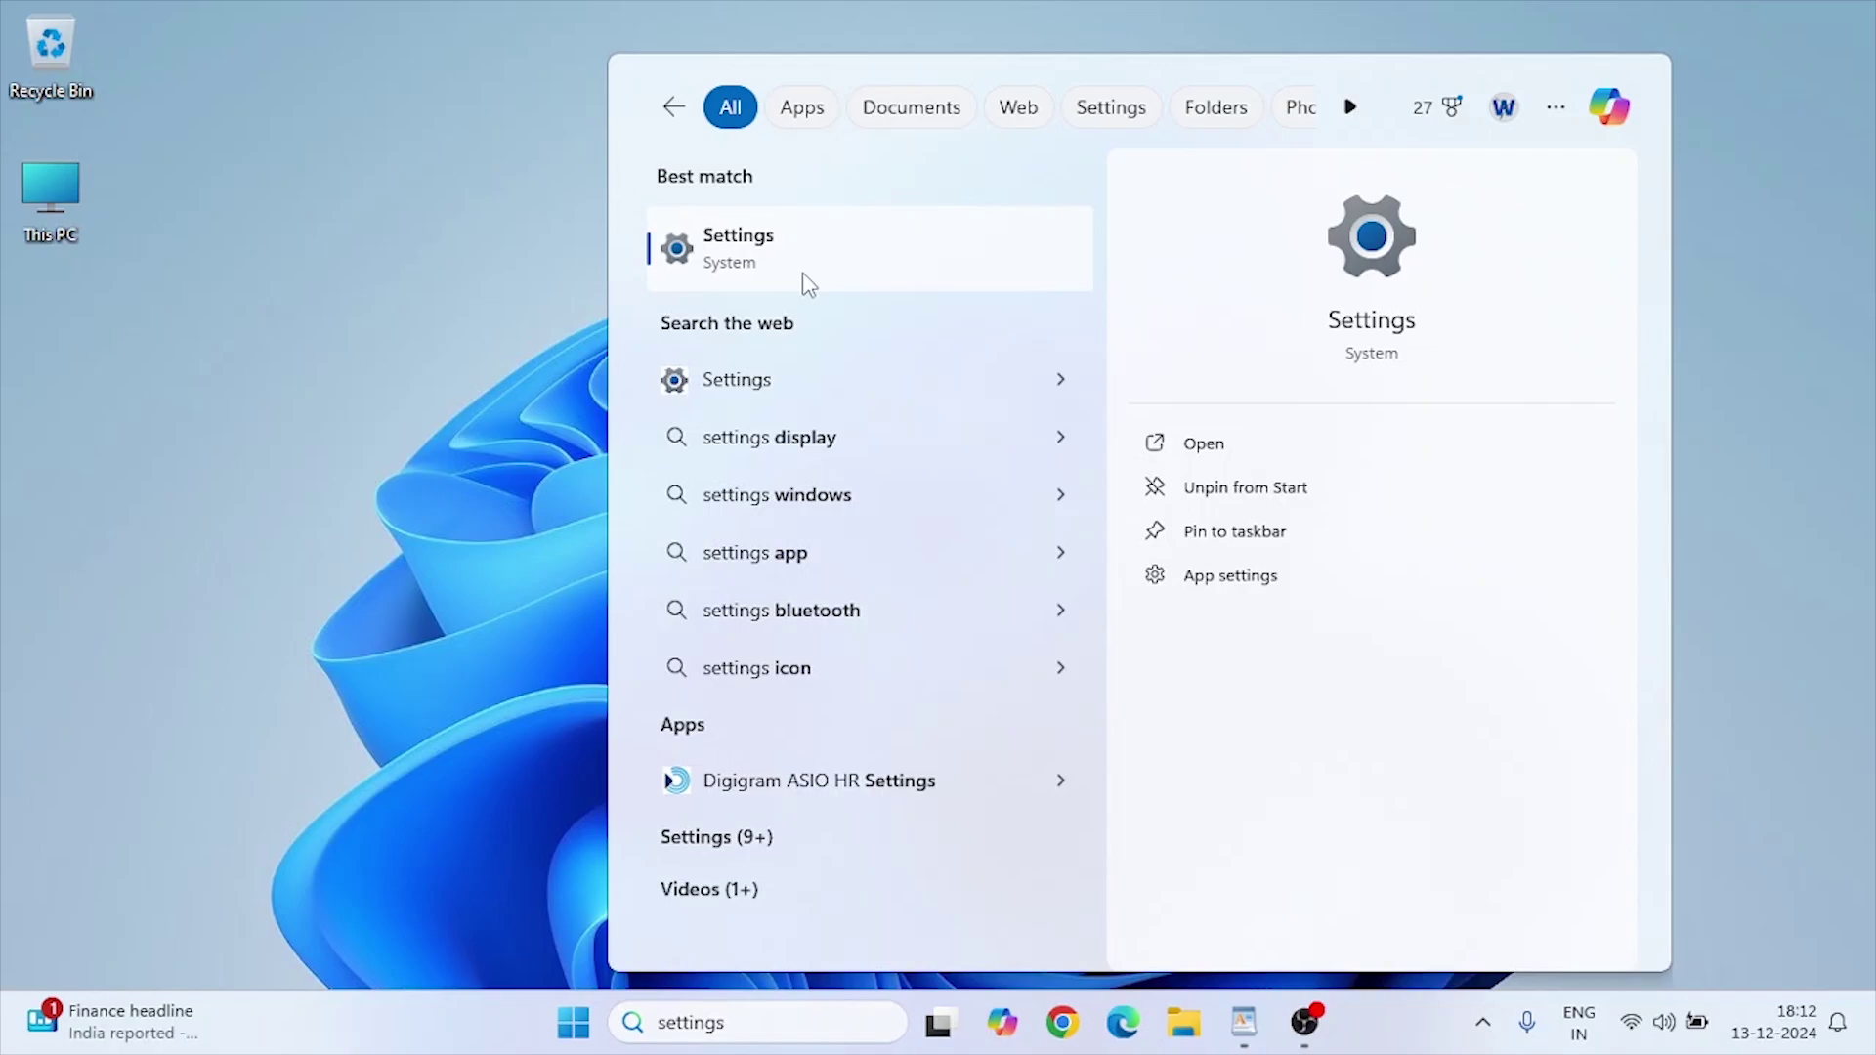
pyautogui.click(807, 284)
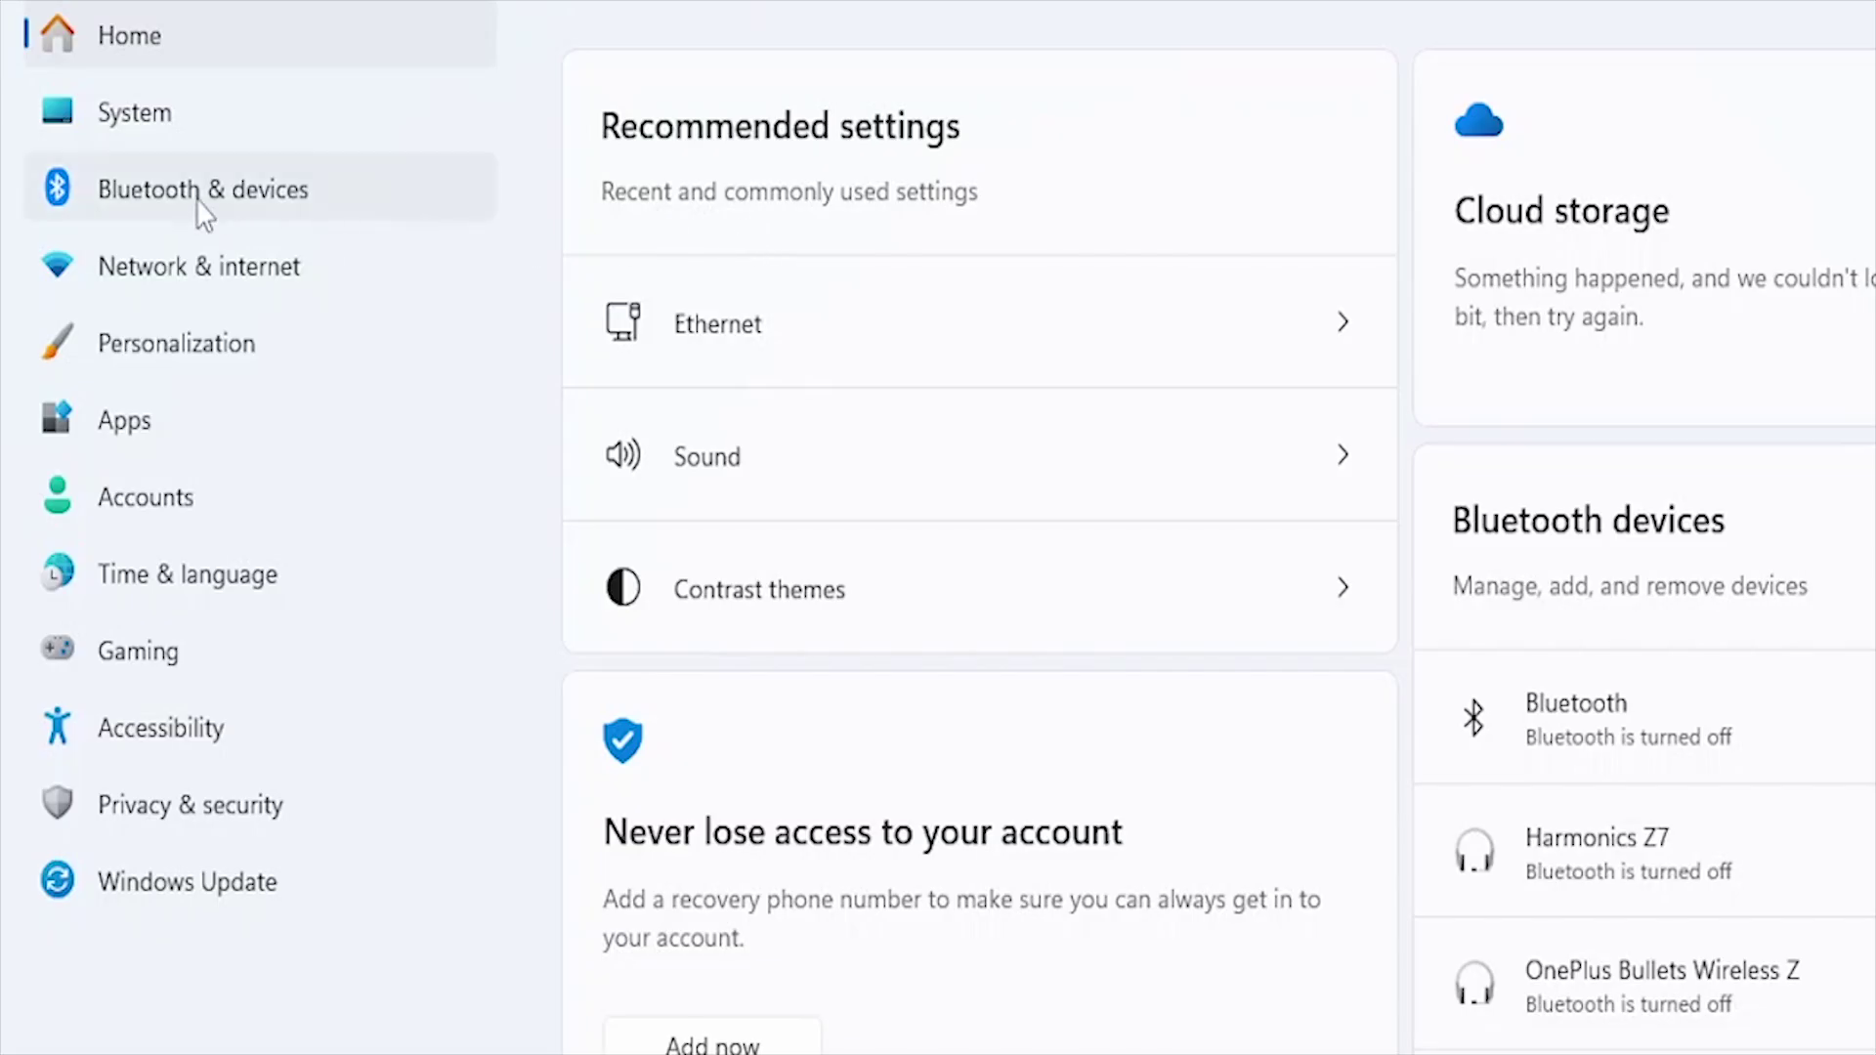
pyautogui.click(115, 136)
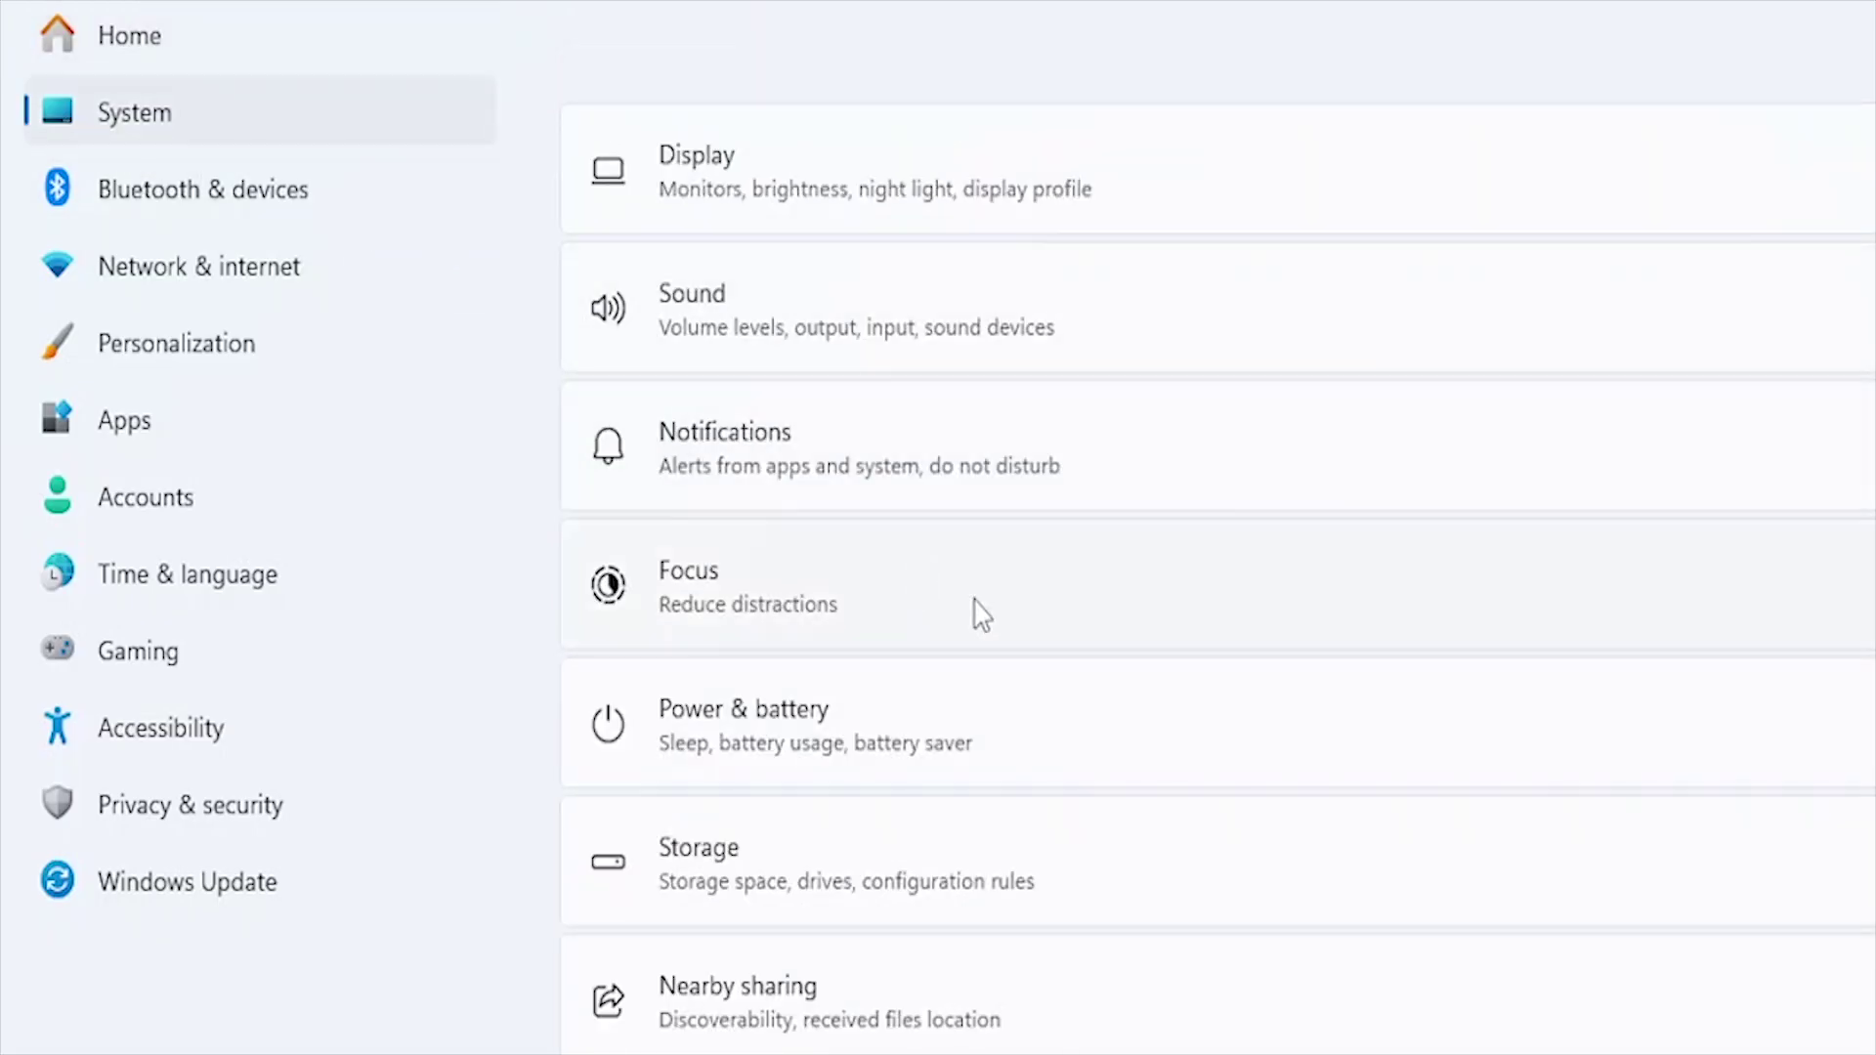
pyautogui.scroll(-5, 980, 614)
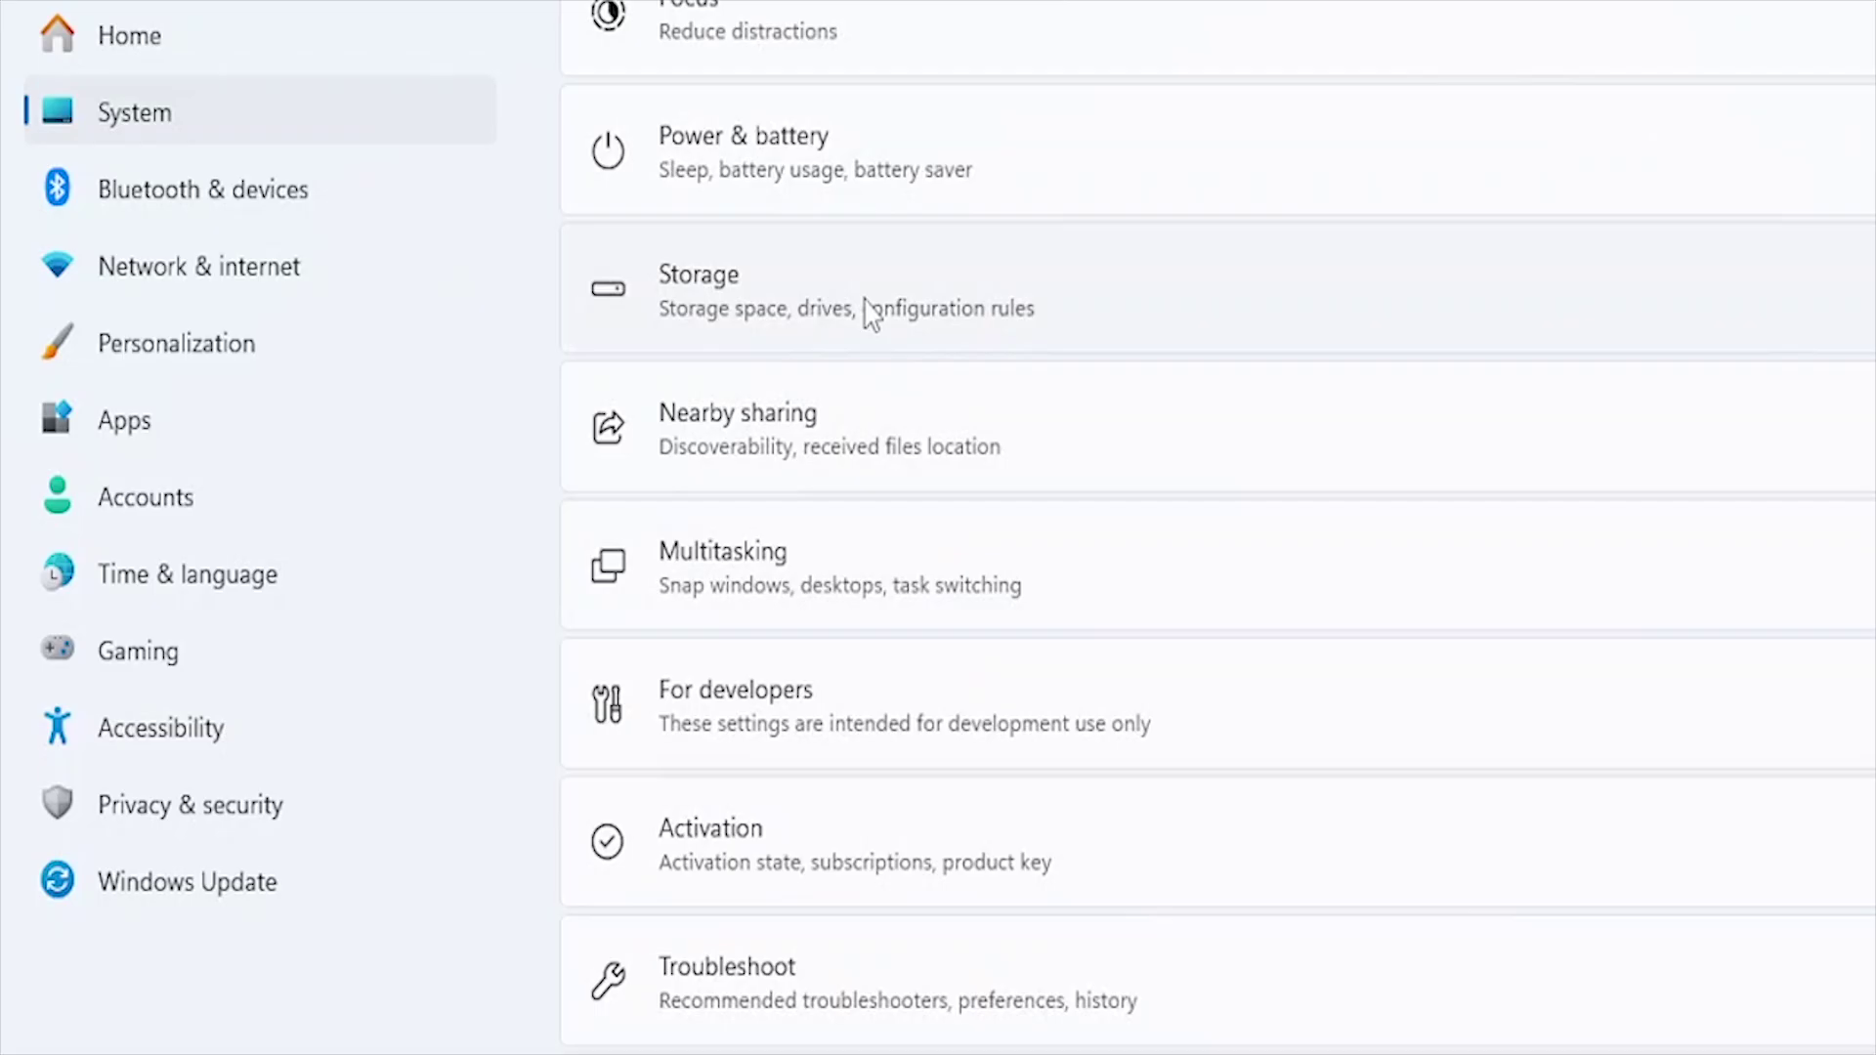
pyautogui.click(869, 311)
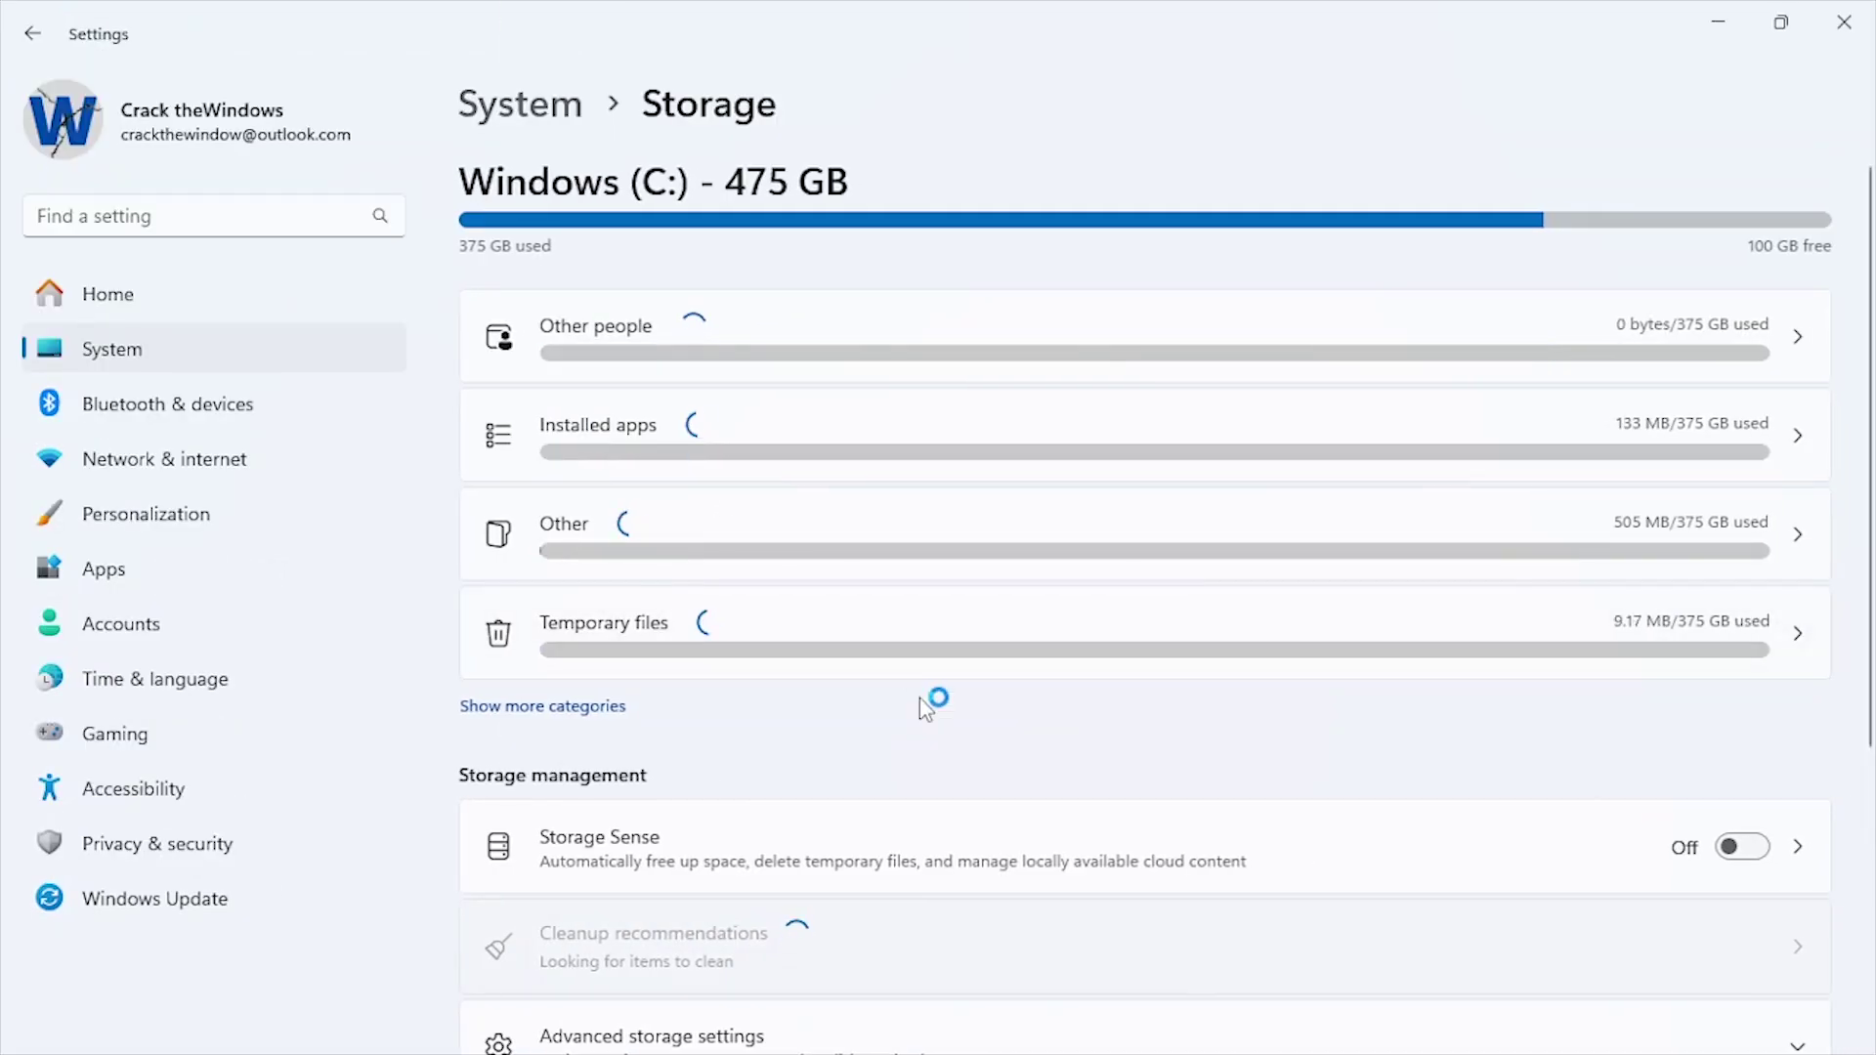
pyautogui.scroll(-3, 921, 700)
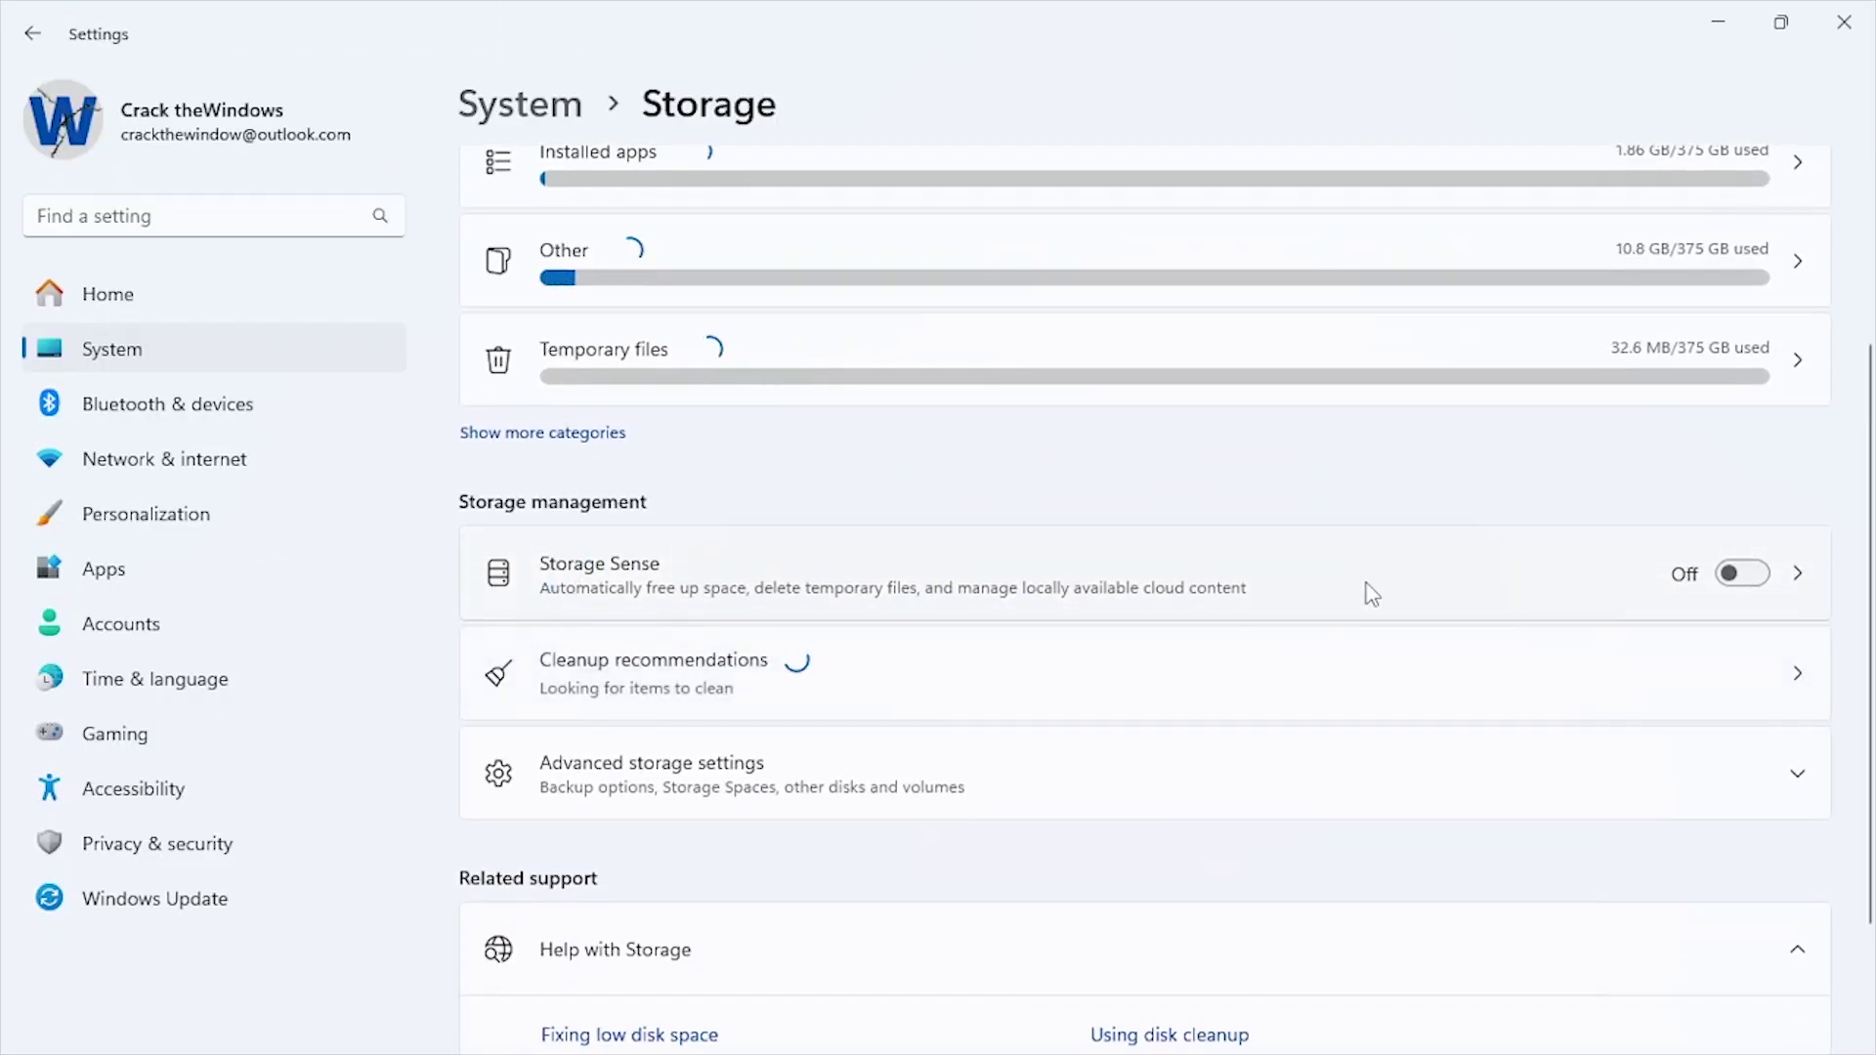
pyautogui.click(1759, 578)
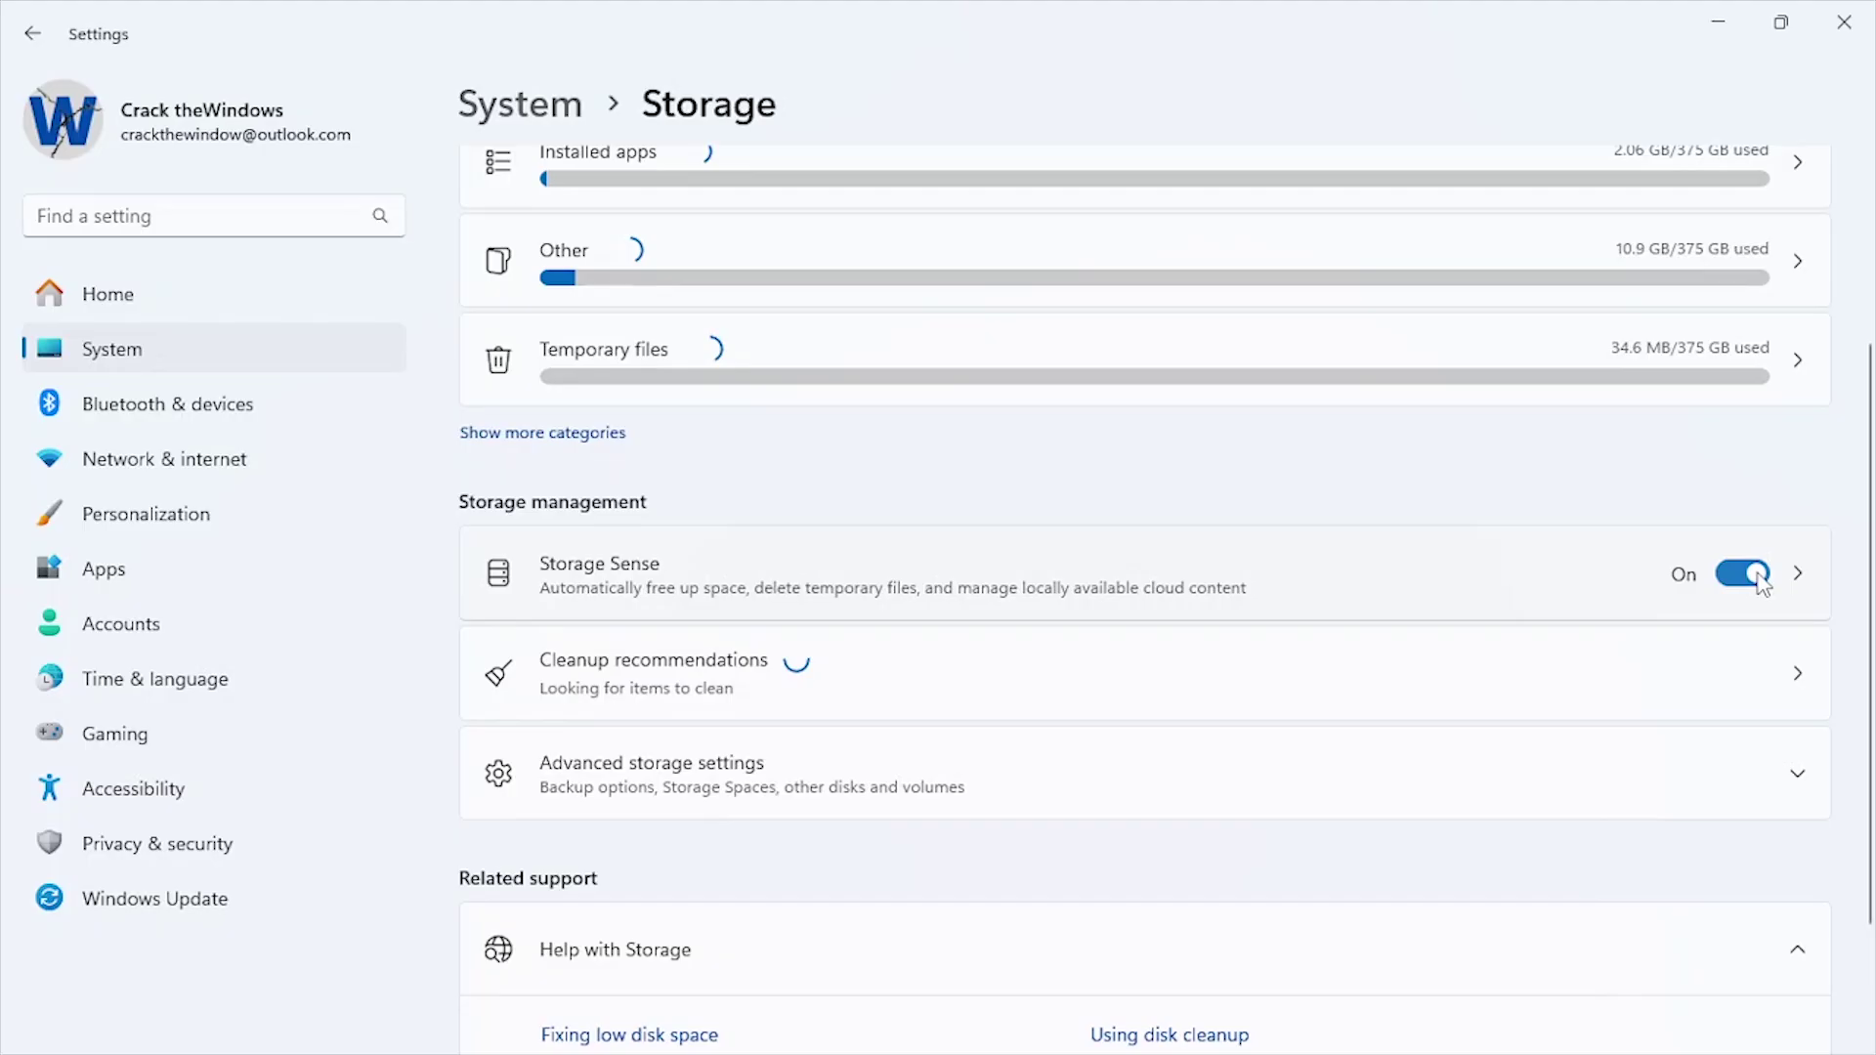
# In Storage Sense, keep automatic user content cleanup on and run it during low free disk space.
pyautogui.click(835, 585)
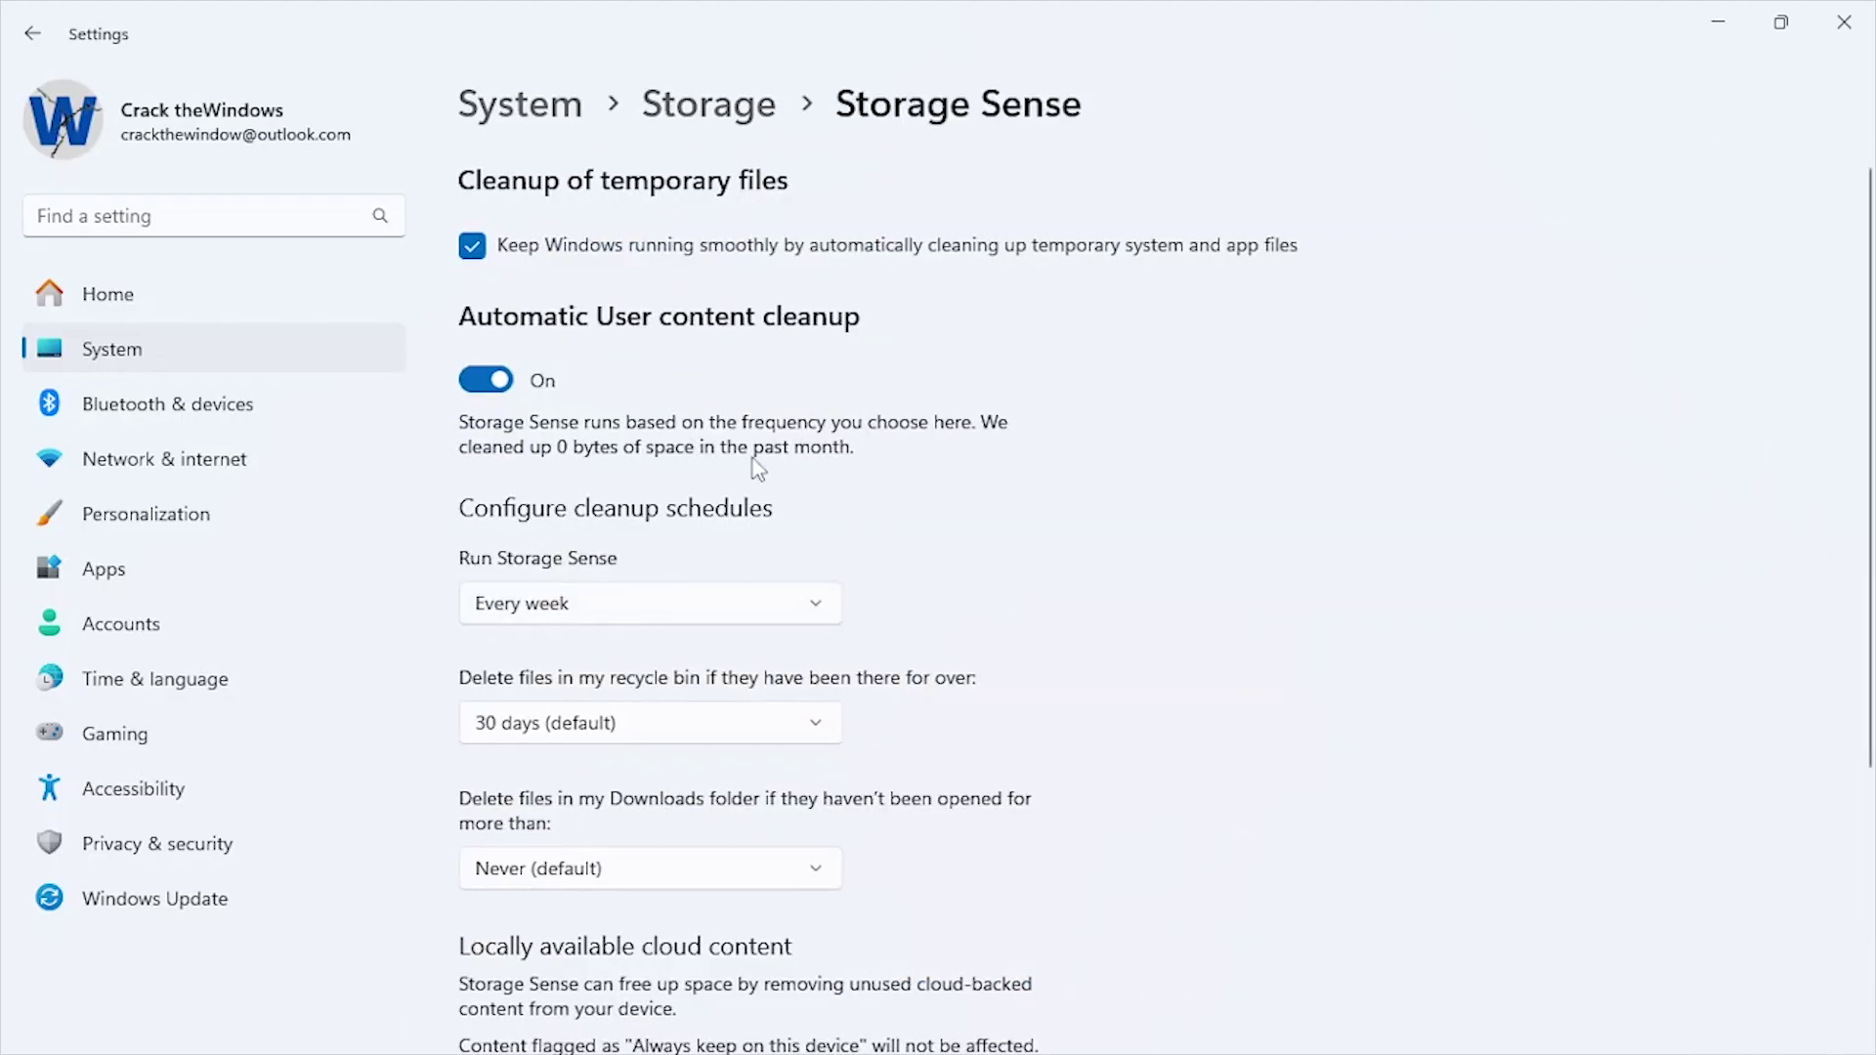
pyautogui.click(473, 246)
pyautogui.click(499, 381)
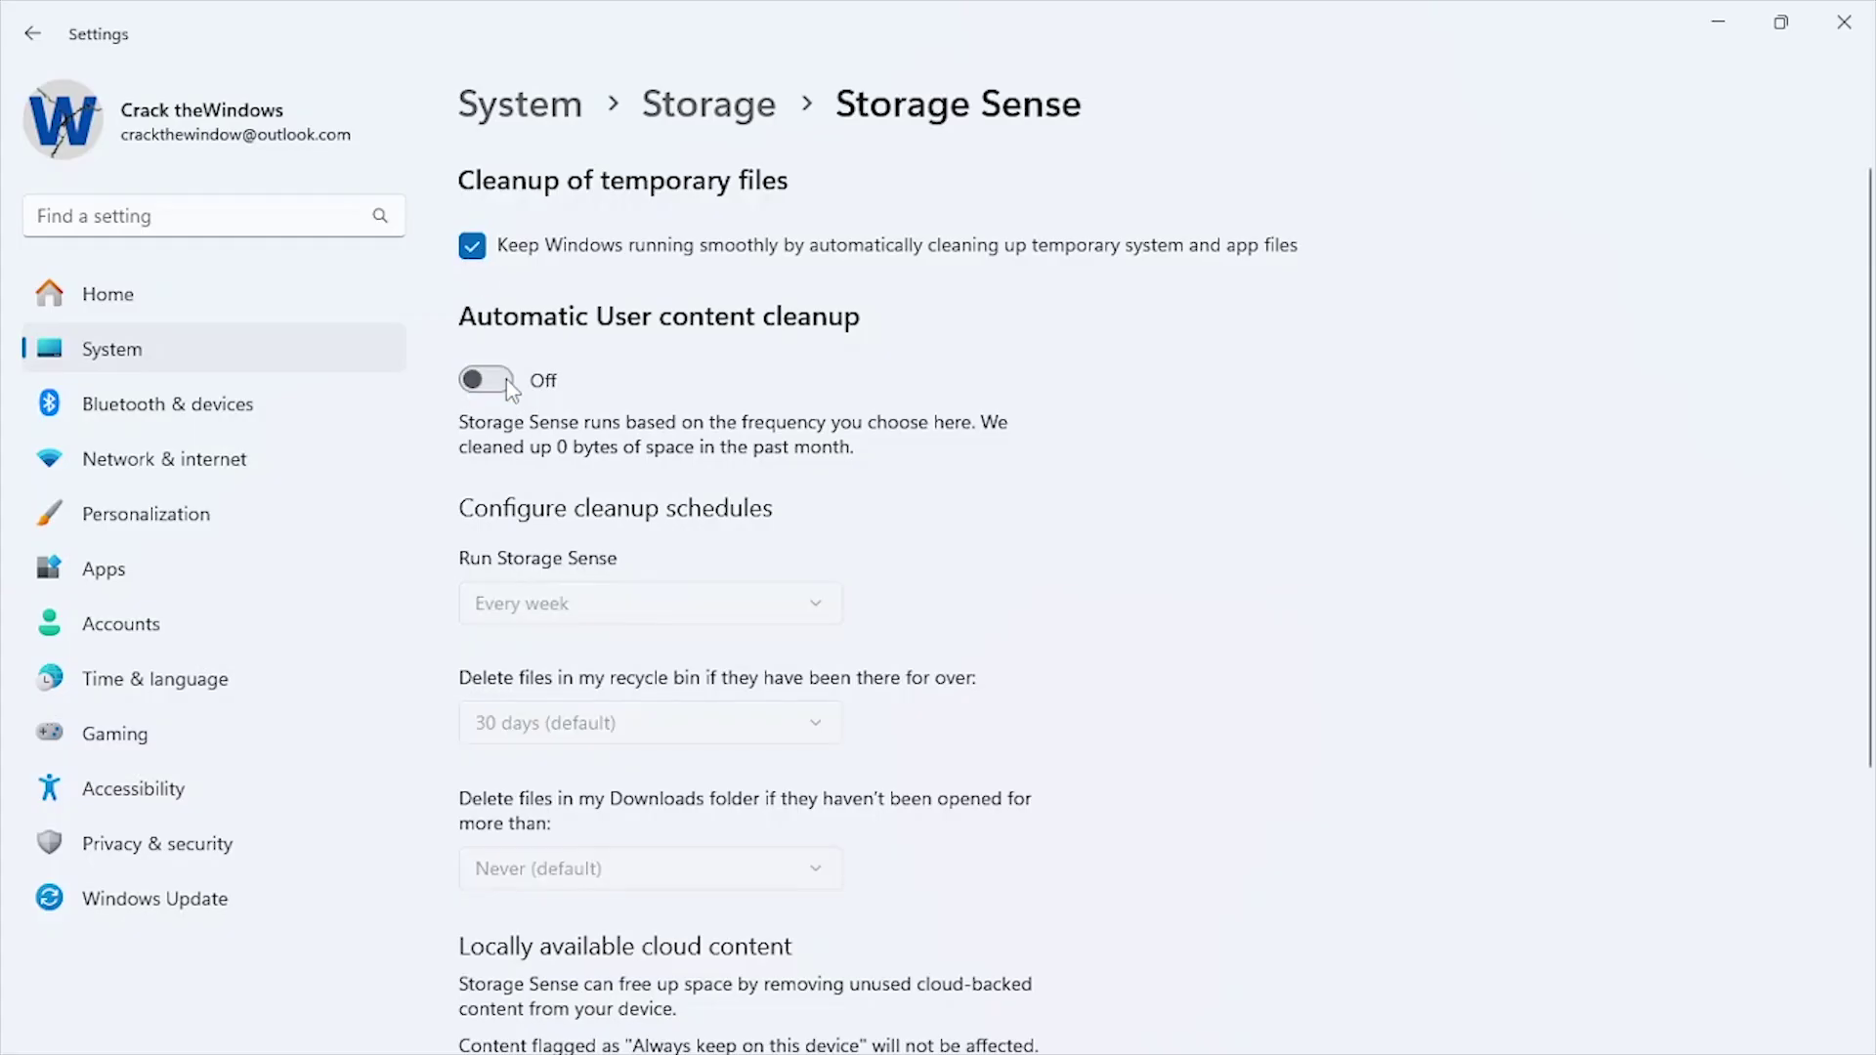
pyautogui.click(503, 382)
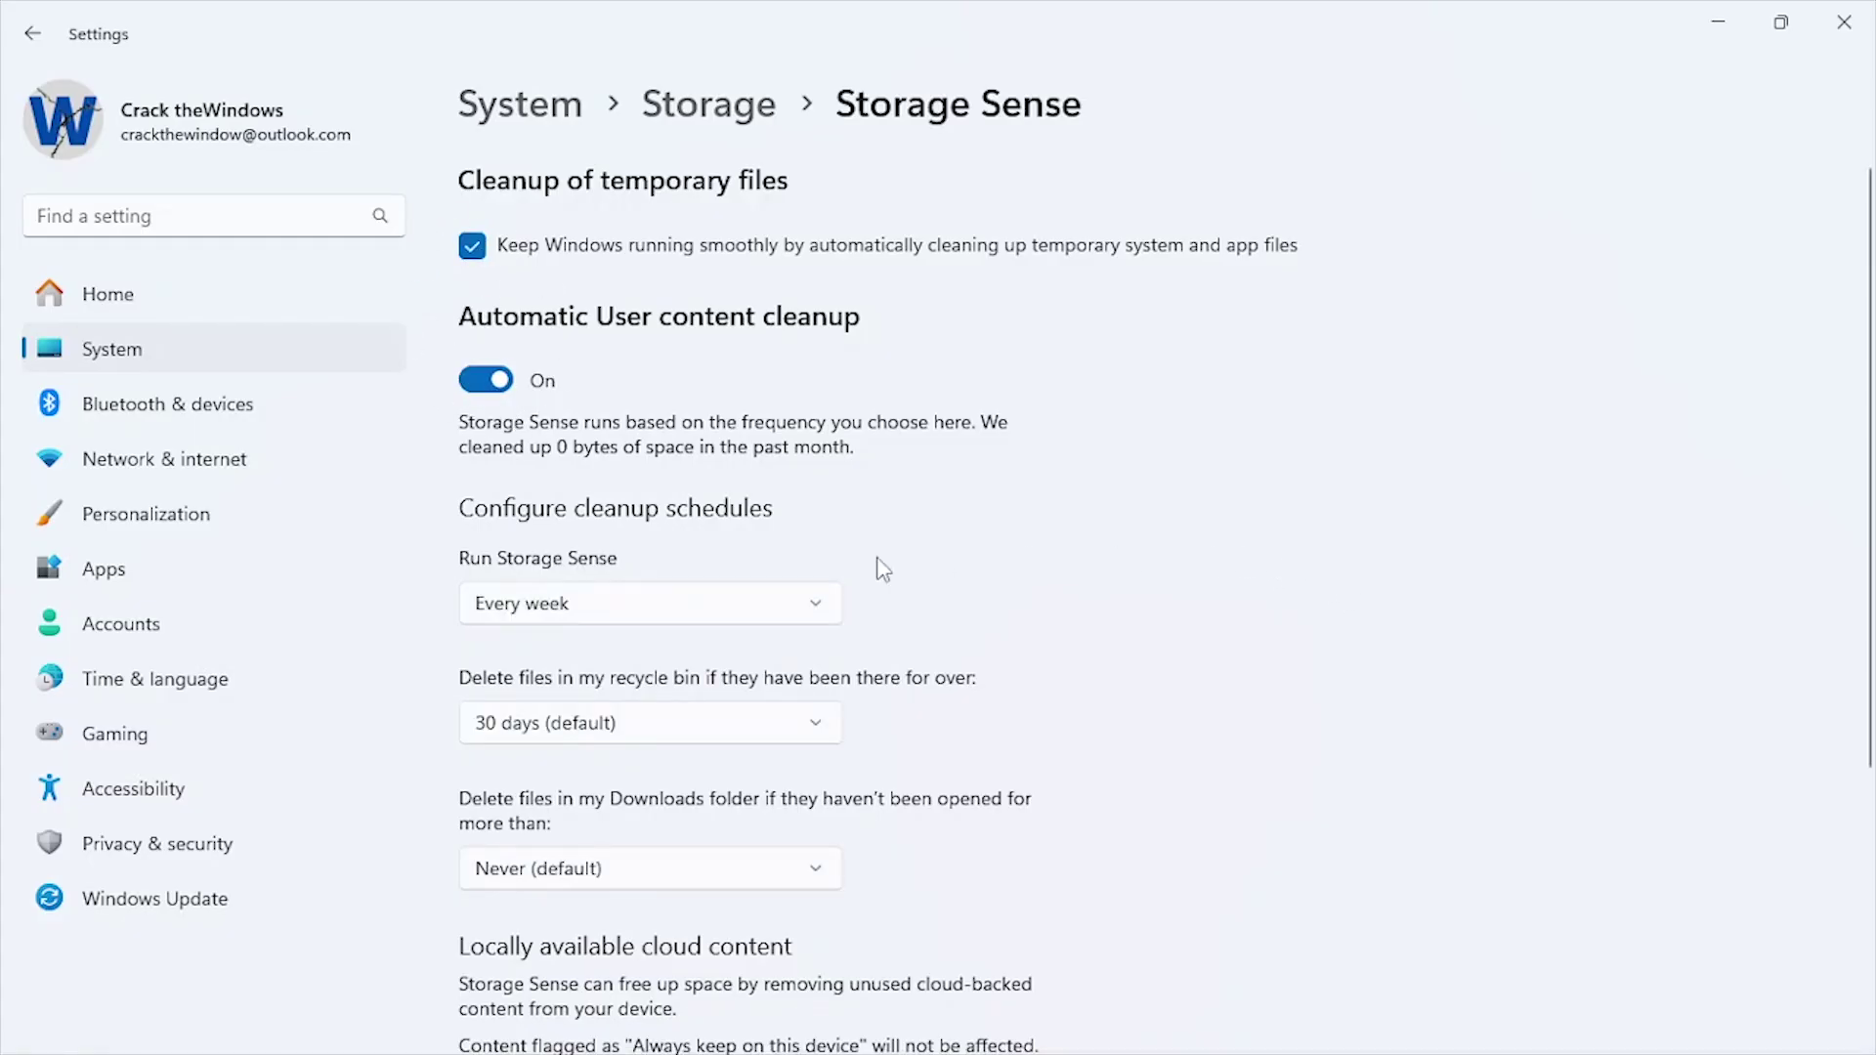
pyautogui.click(727, 620)
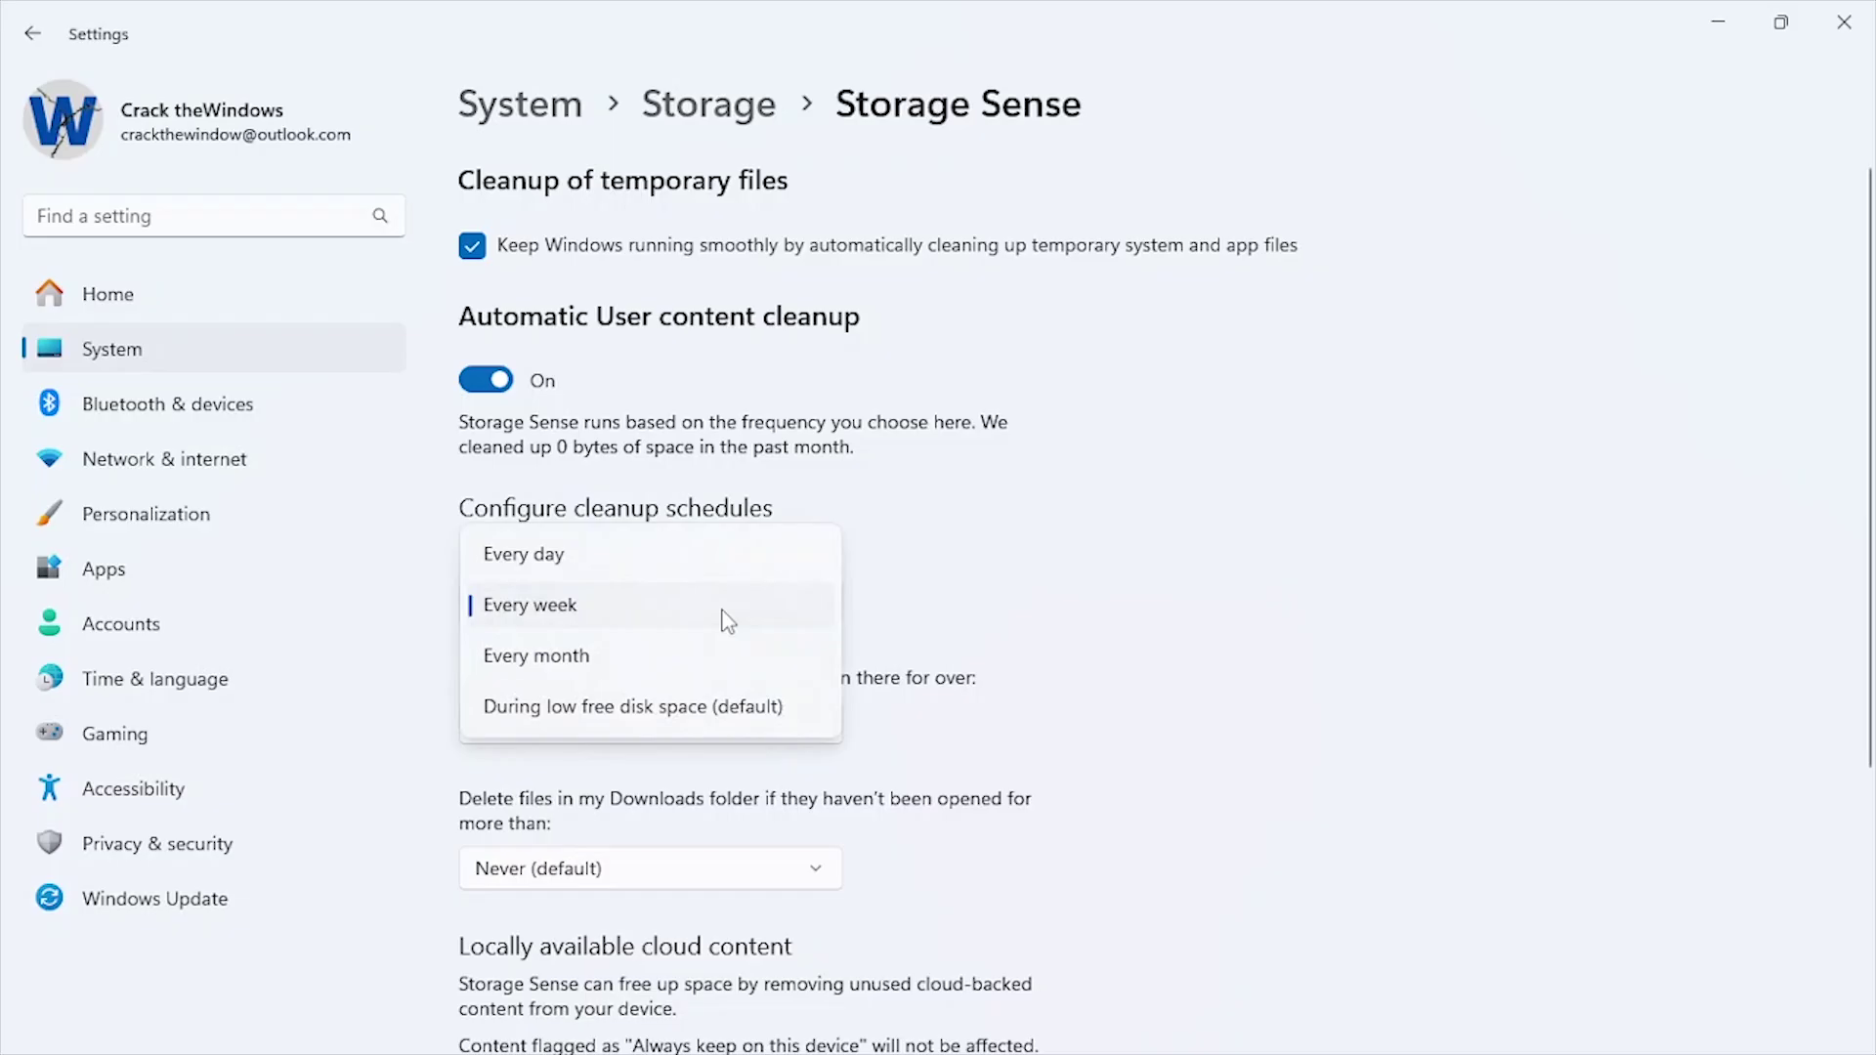
pyautogui.click(719, 712)
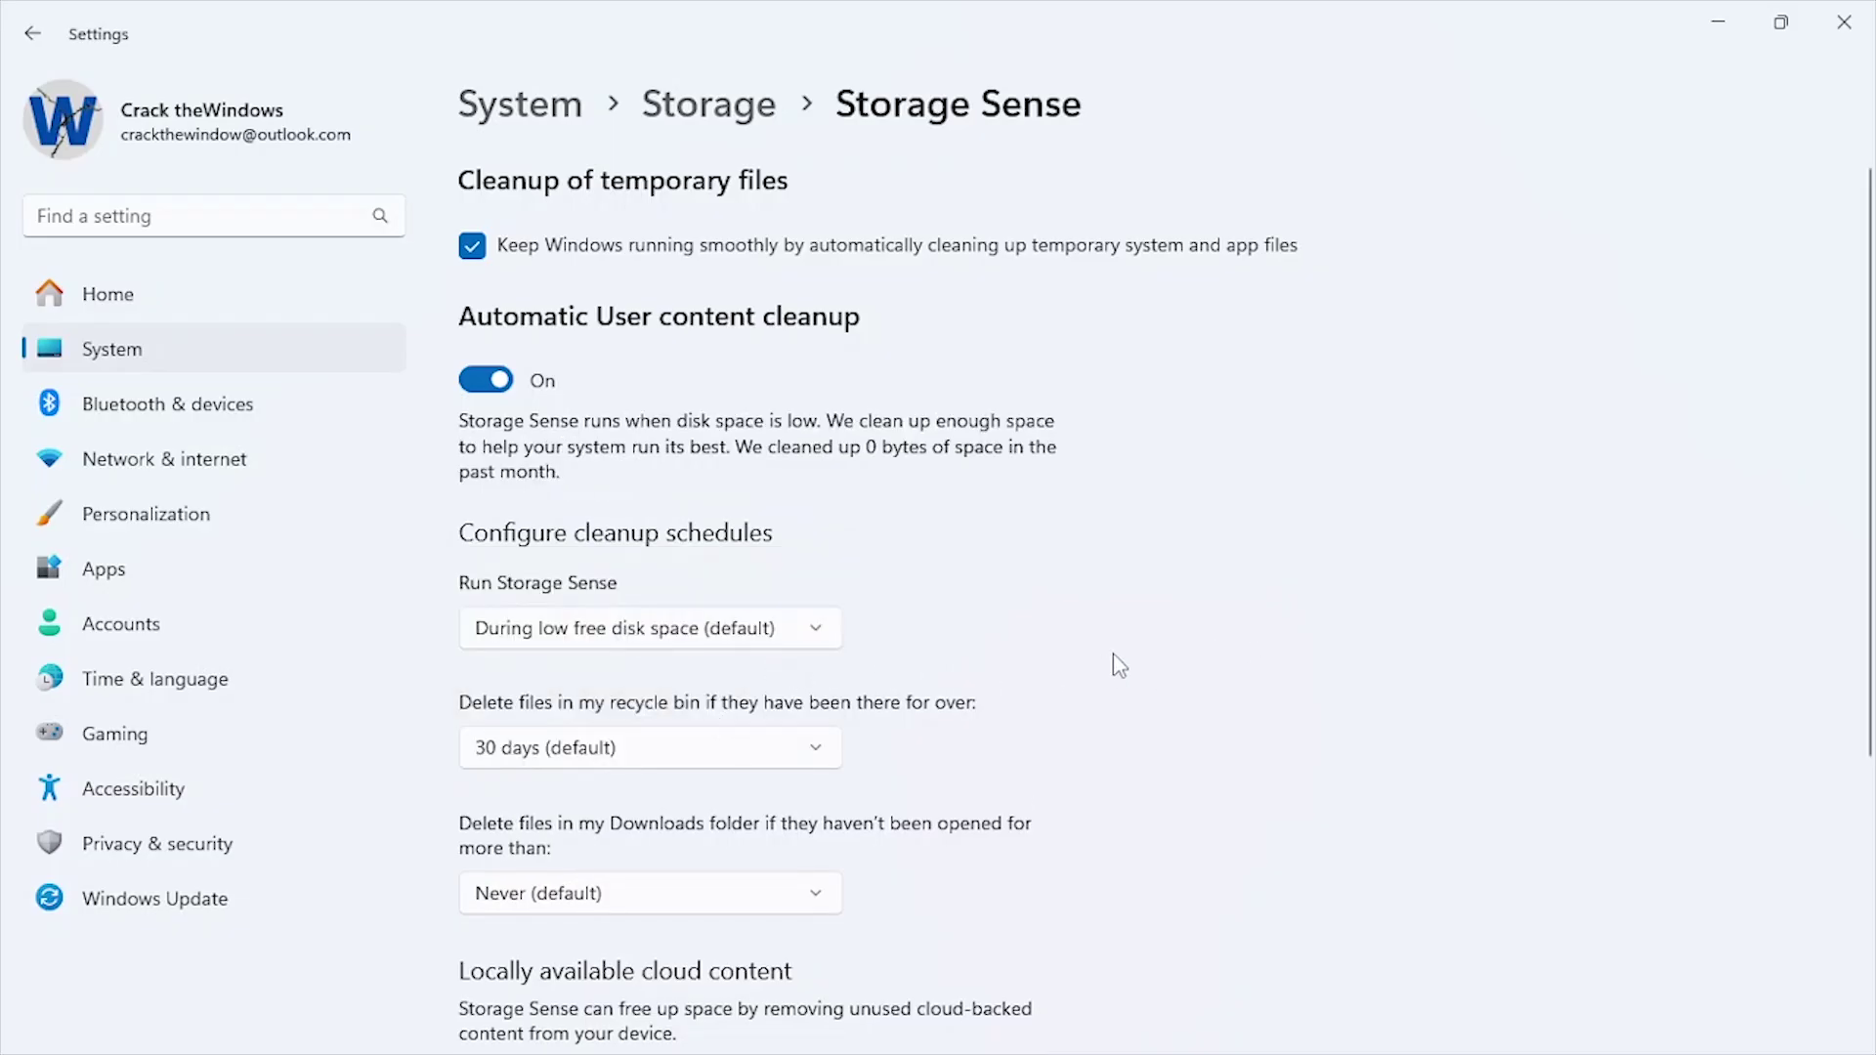
# Keep Recycle Bin files 30 days, delete Downloads after 60 days, and run Storage Sense now.
pyautogui.scroll(-2, 1114, 656)
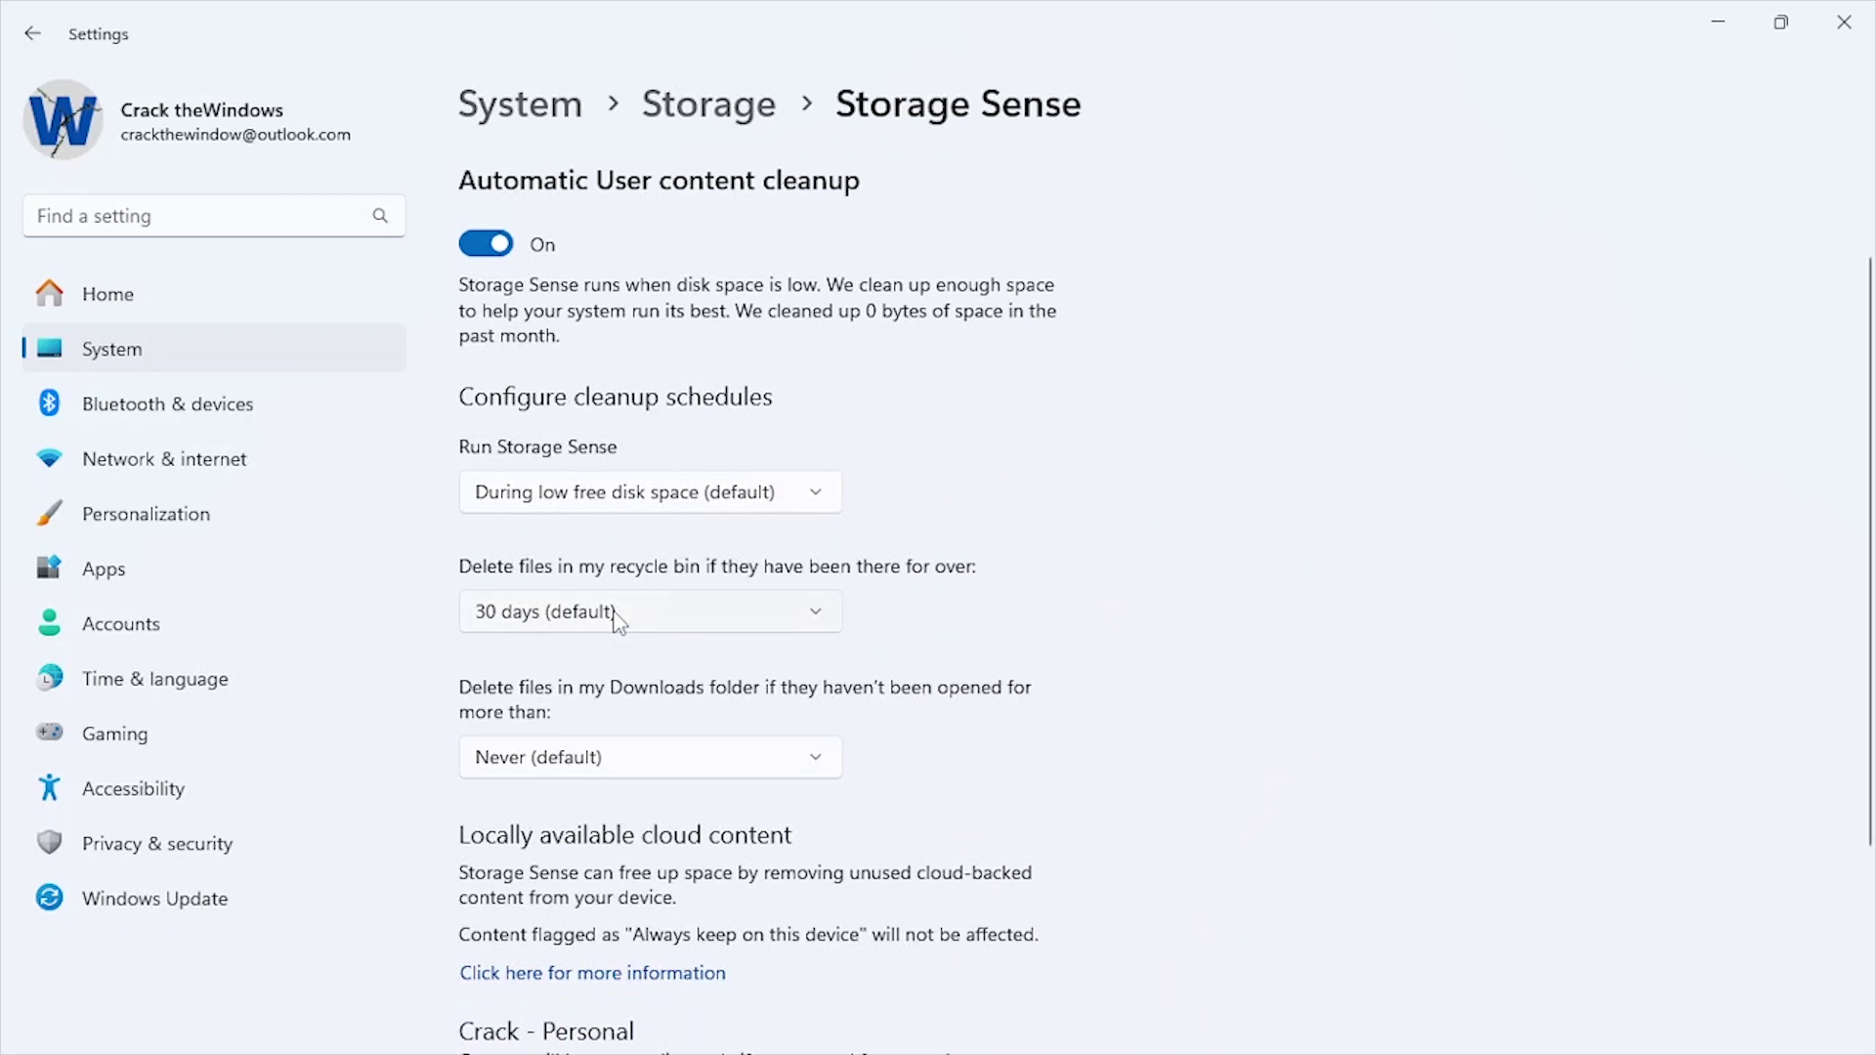
pyautogui.click(618, 618)
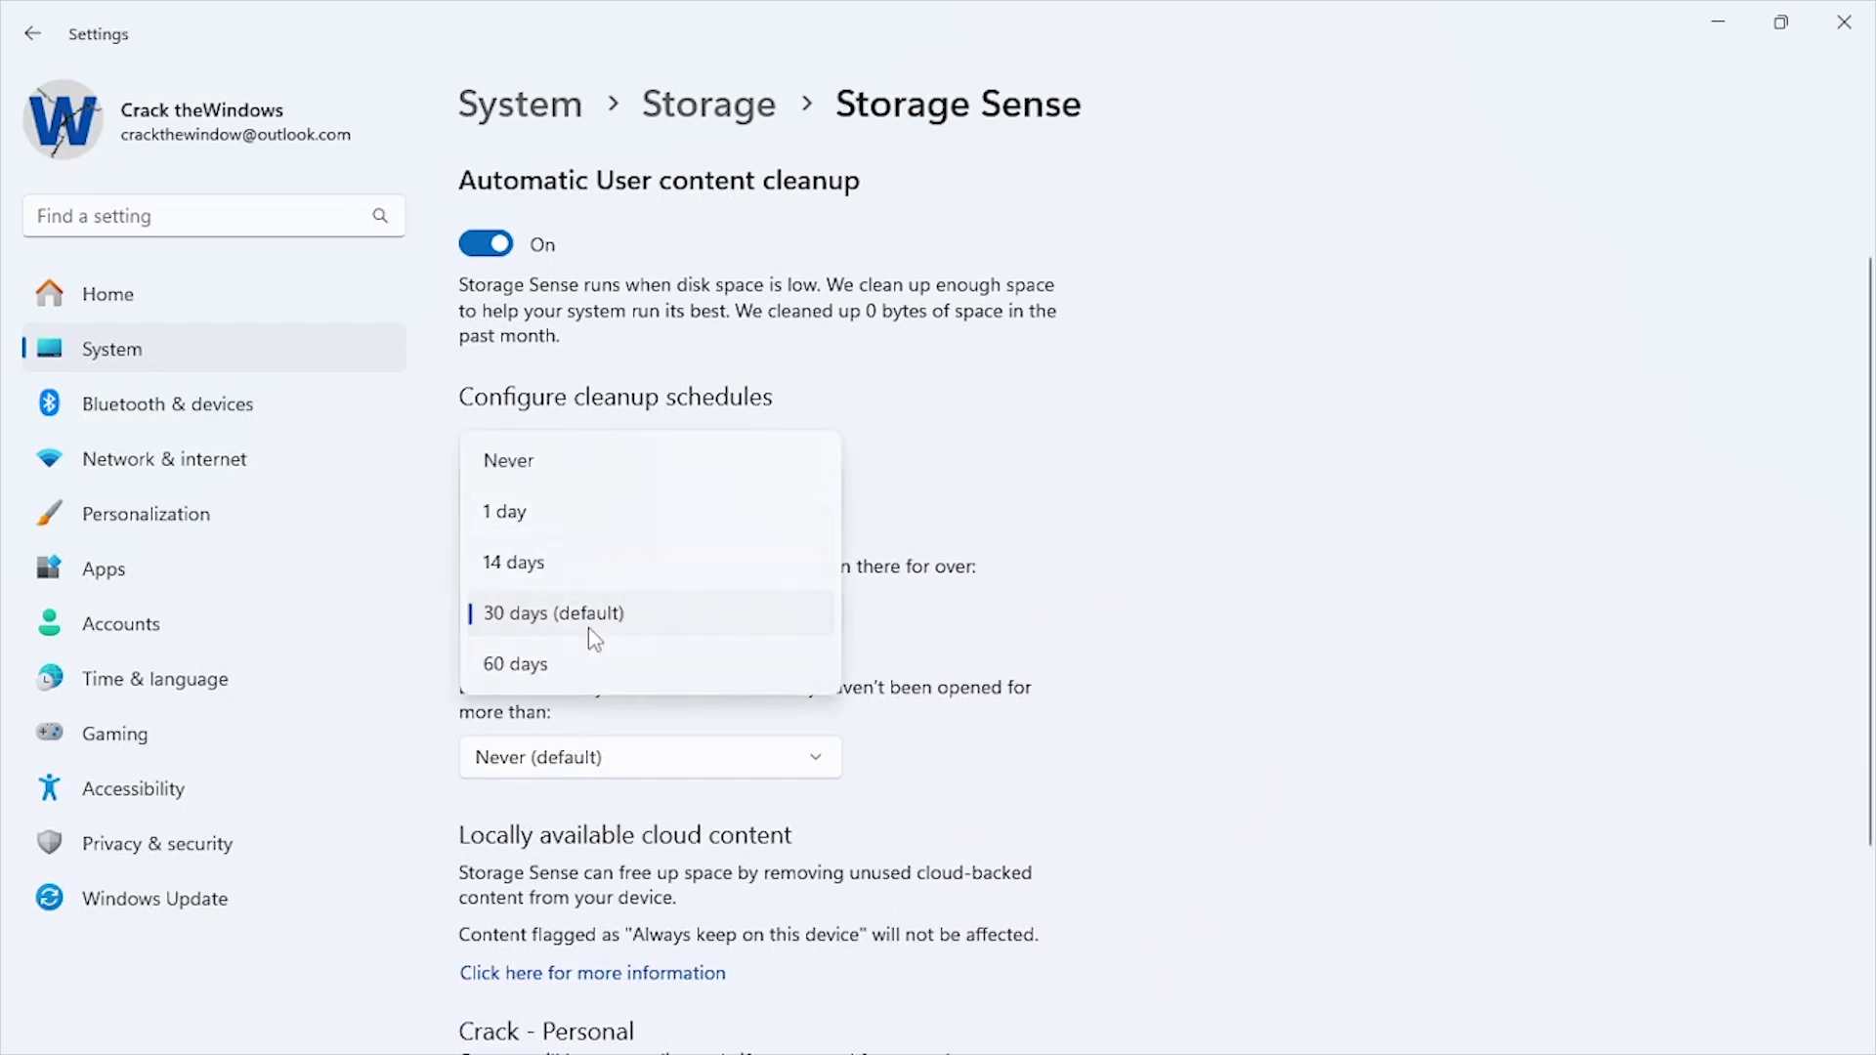
pyautogui.click(594, 615)
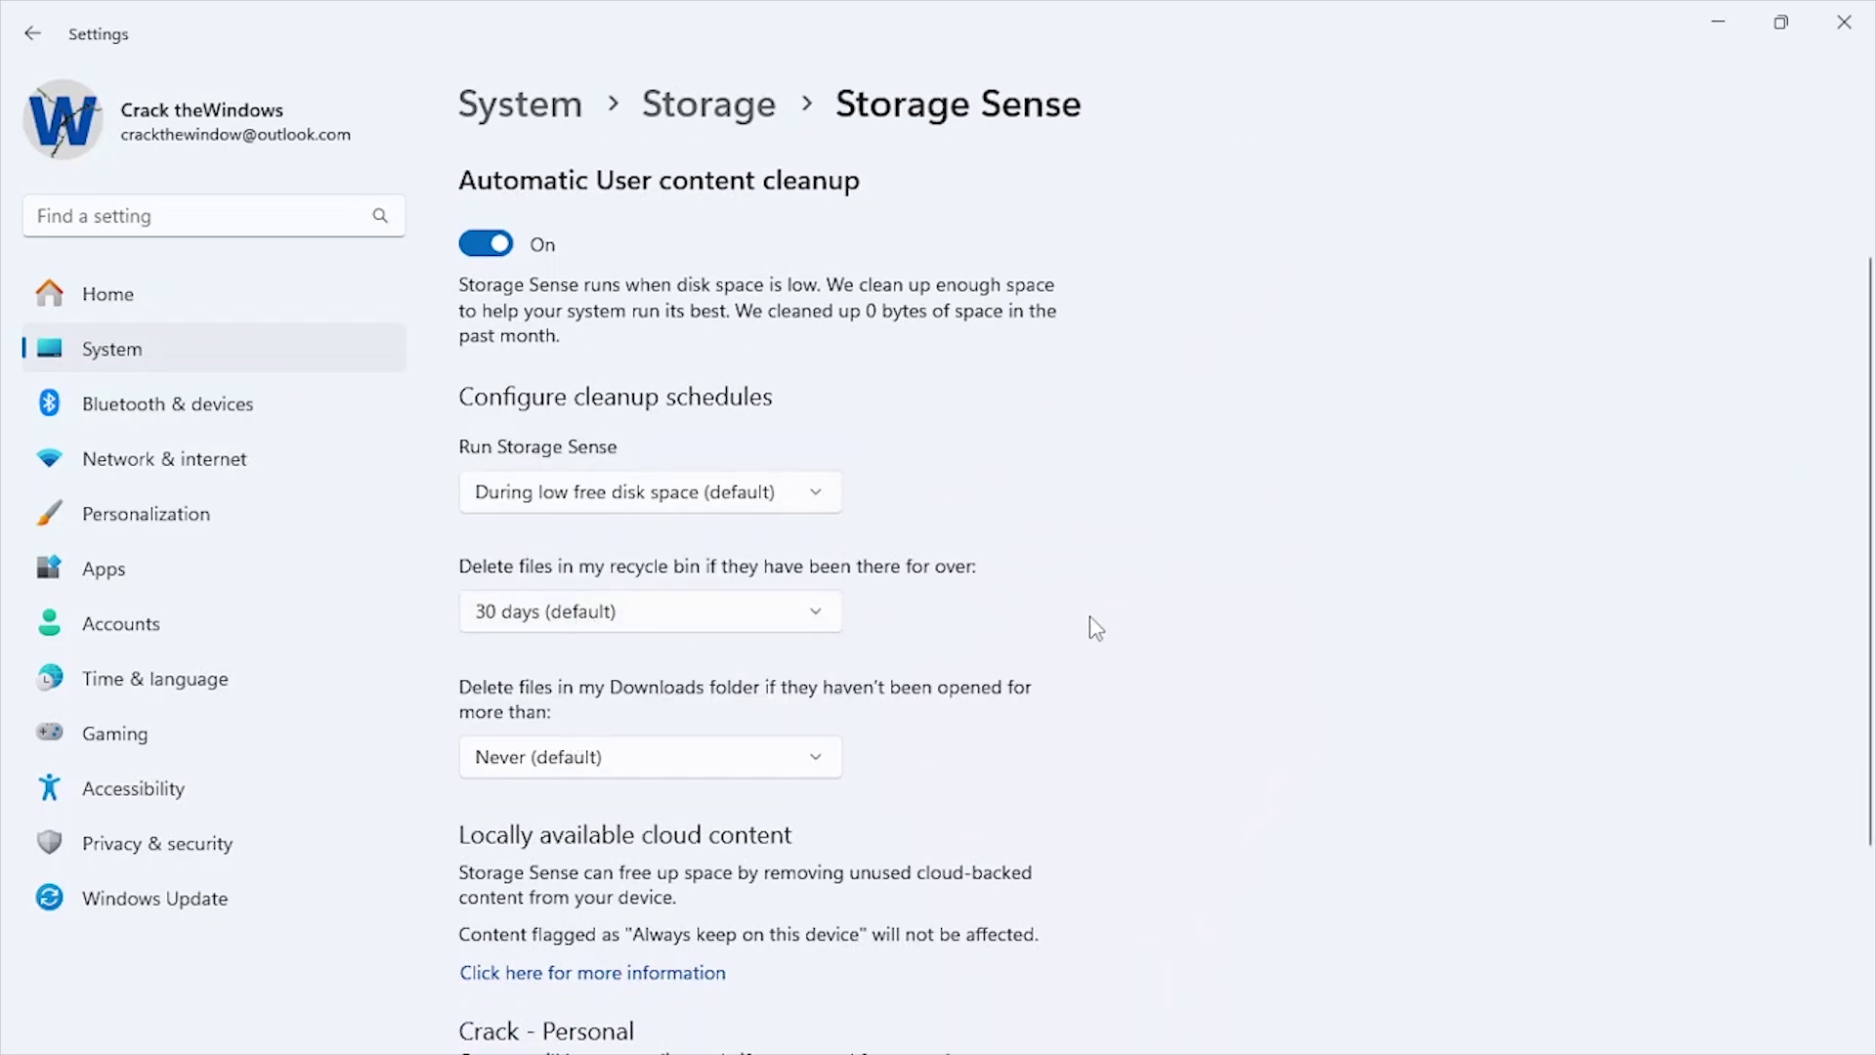
pyautogui.scroll(-2, 1096, 629)
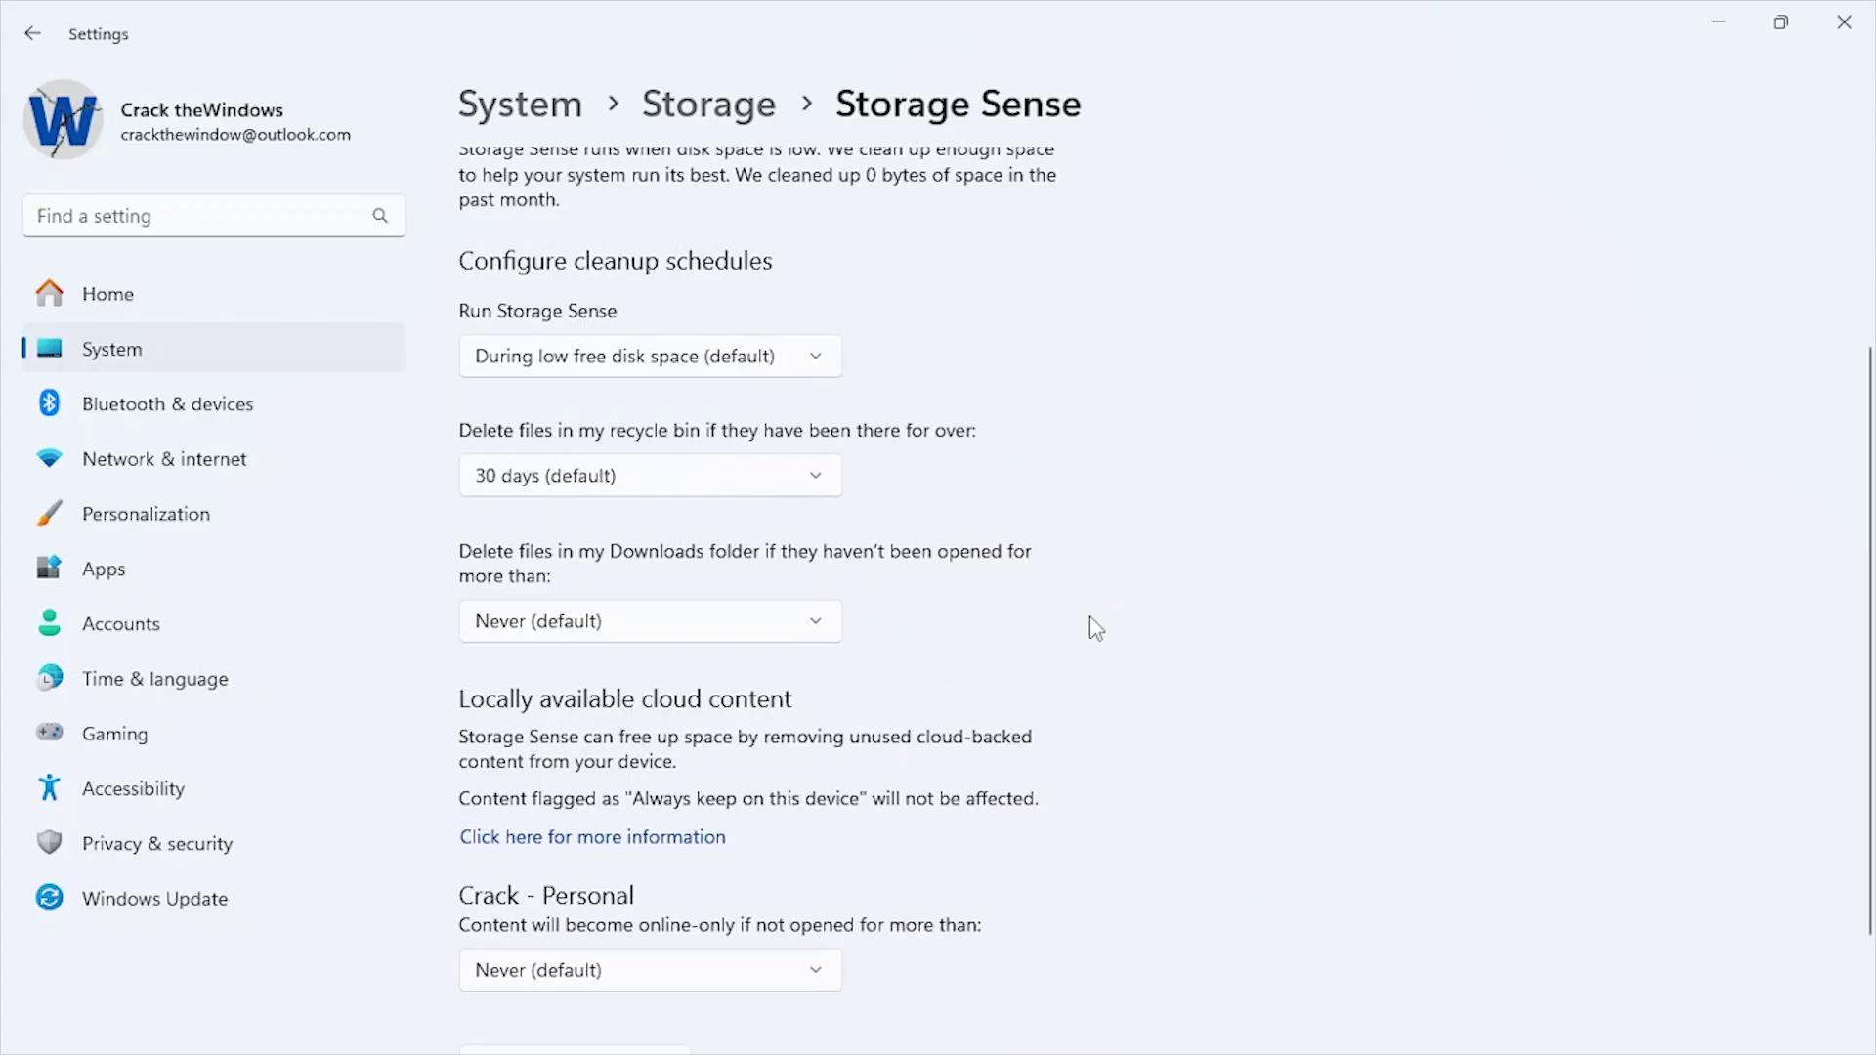
pyautogui.click(621, 630)
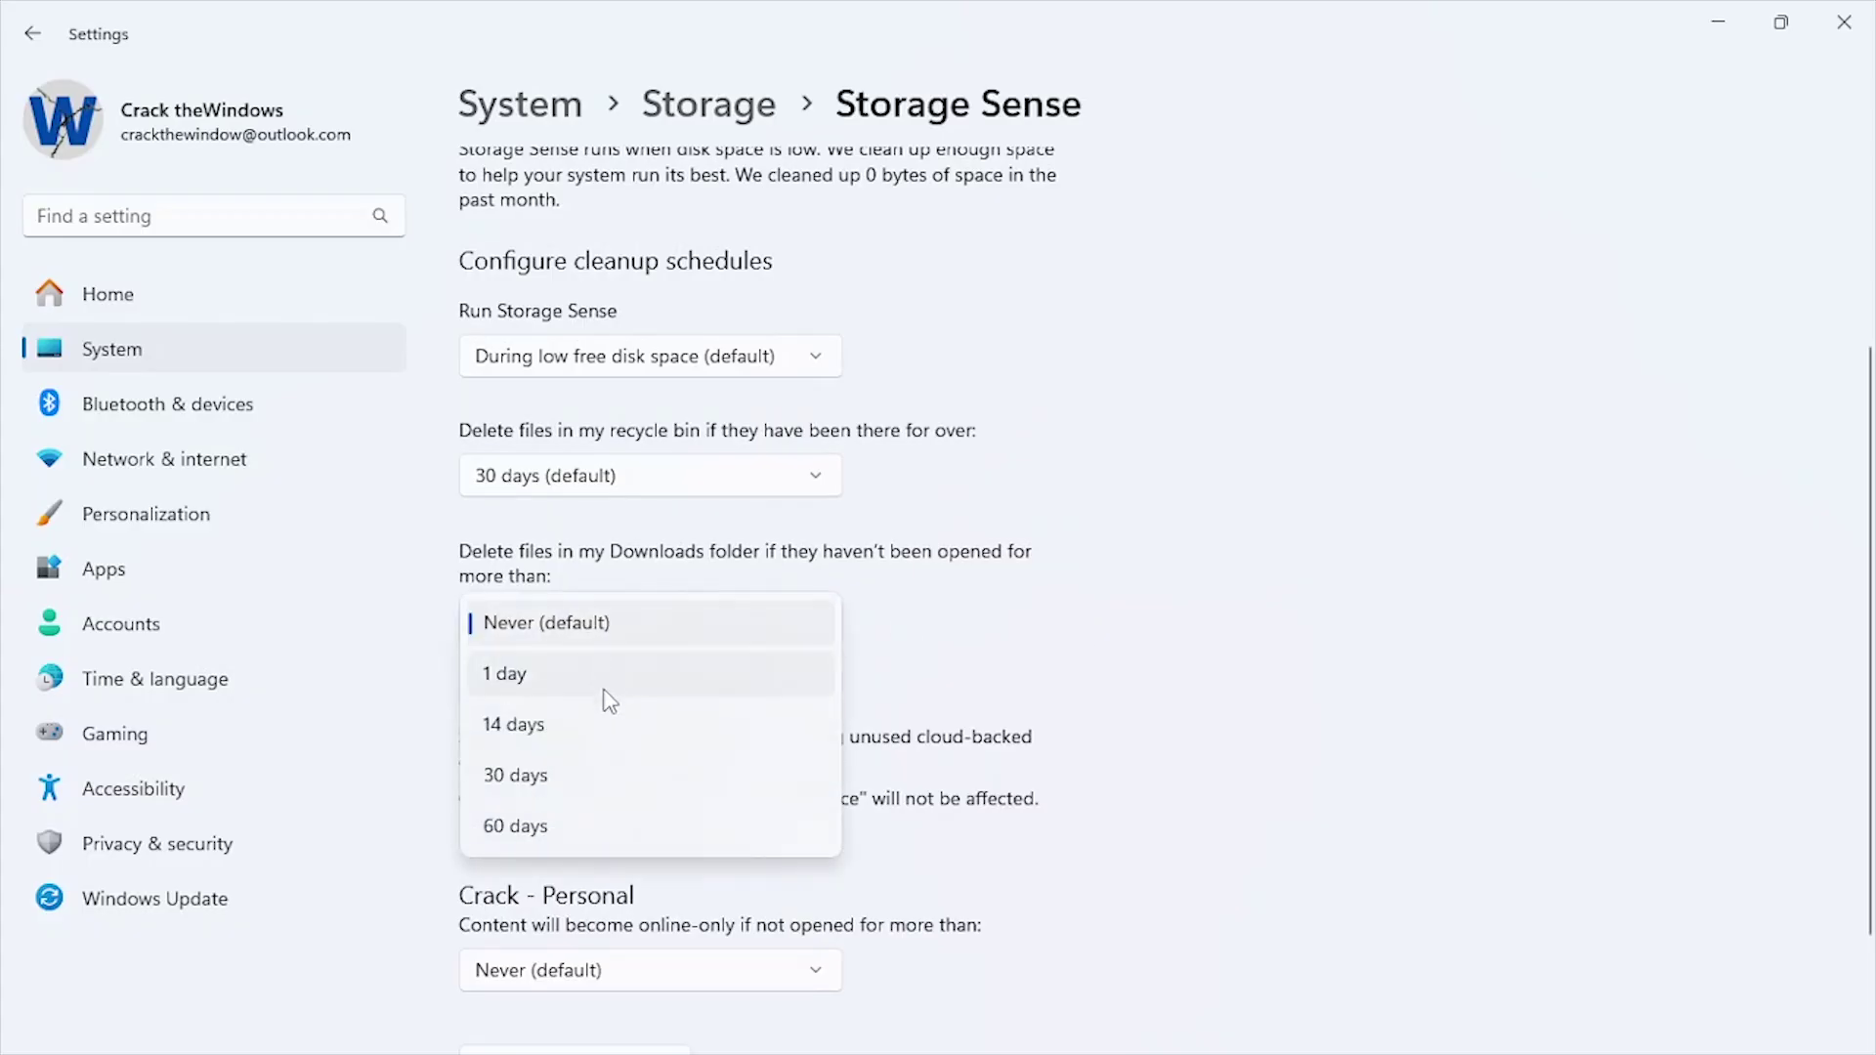
pyautogui.click(590, 828)
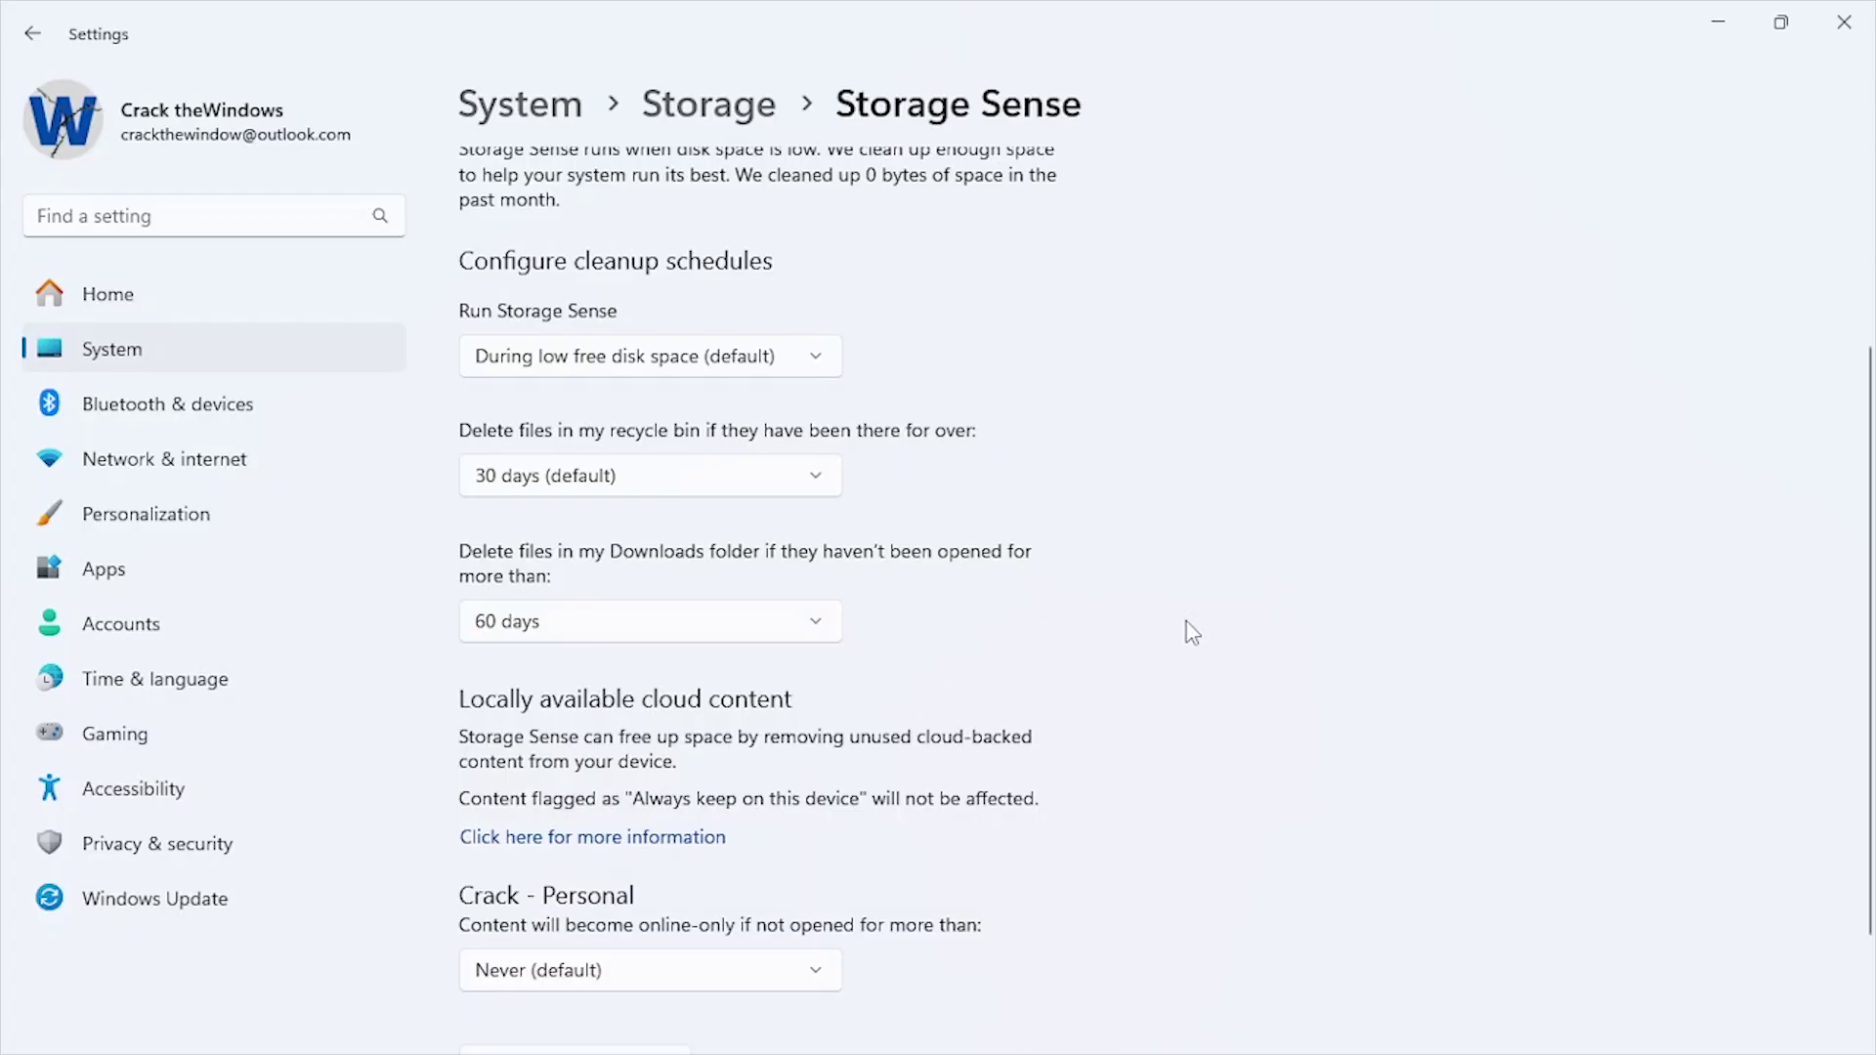
pyautogui.scroll(-2, 1192, 634)
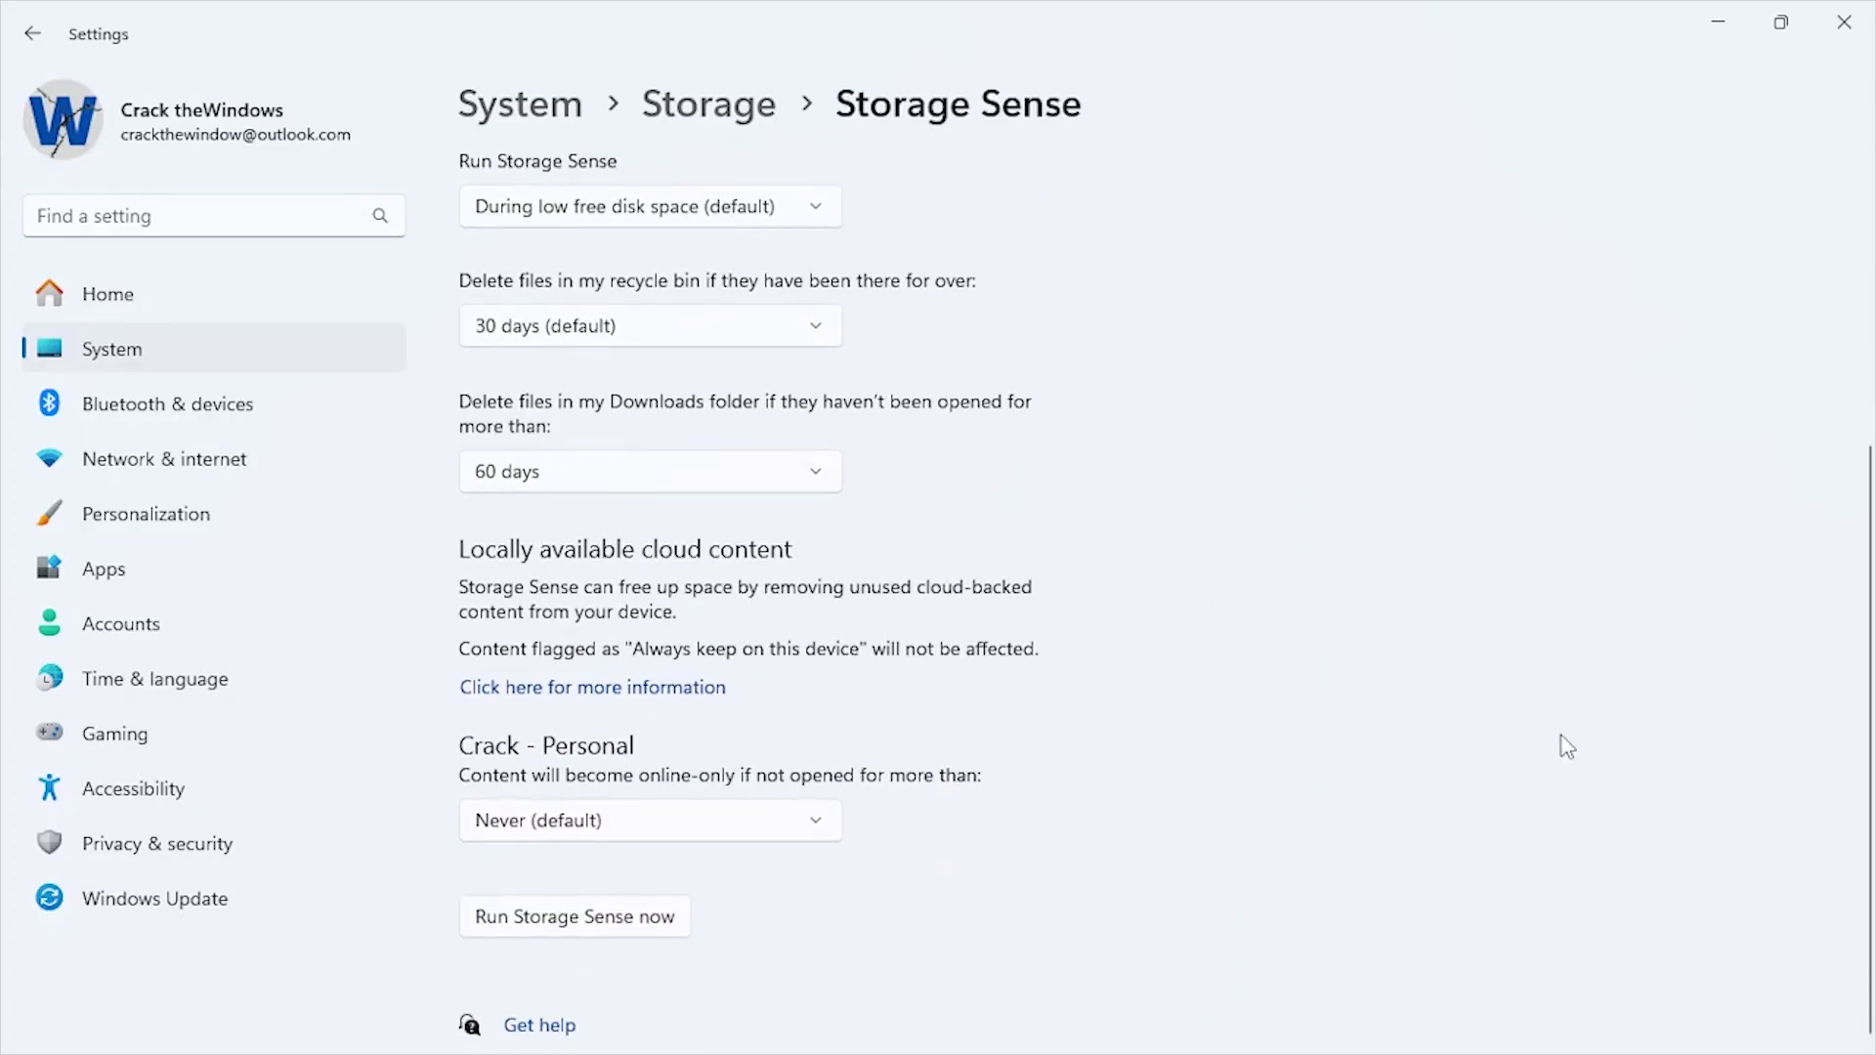
pyautogui.click(564, 928)
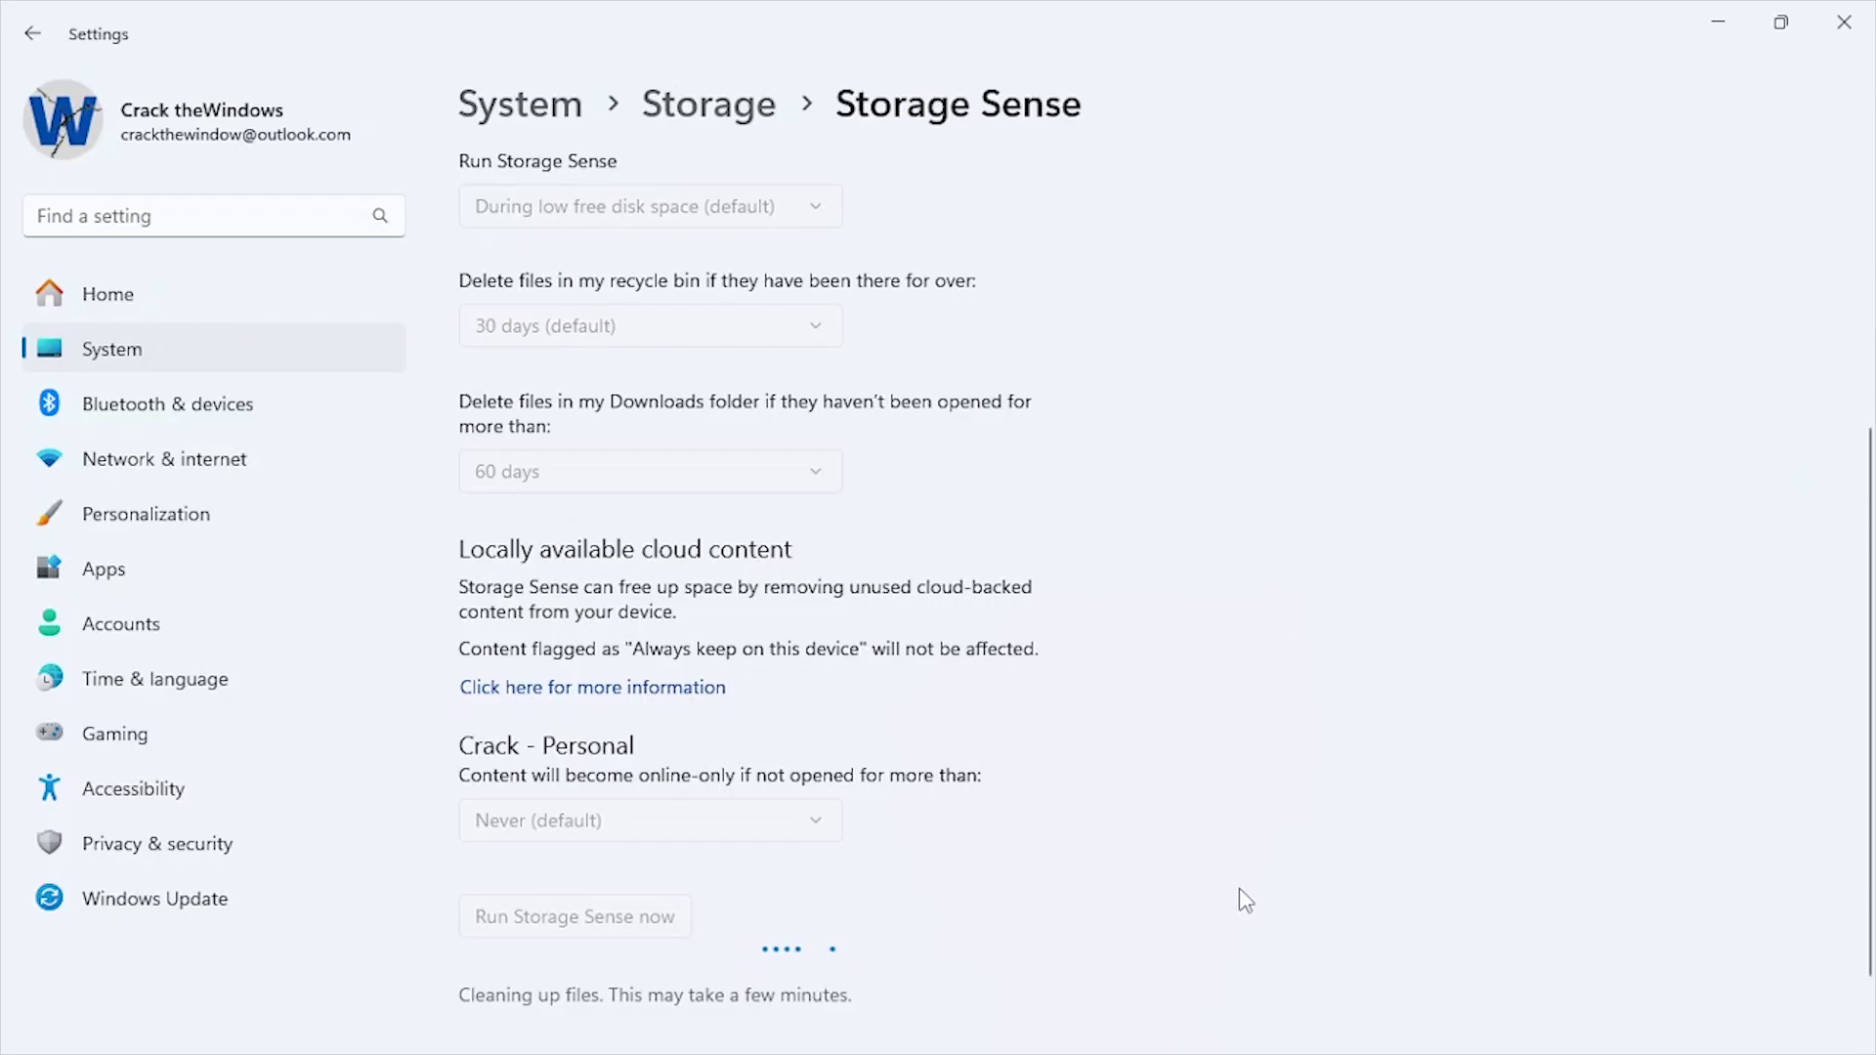
pyautogui.scroll(-1, 1246, 900)
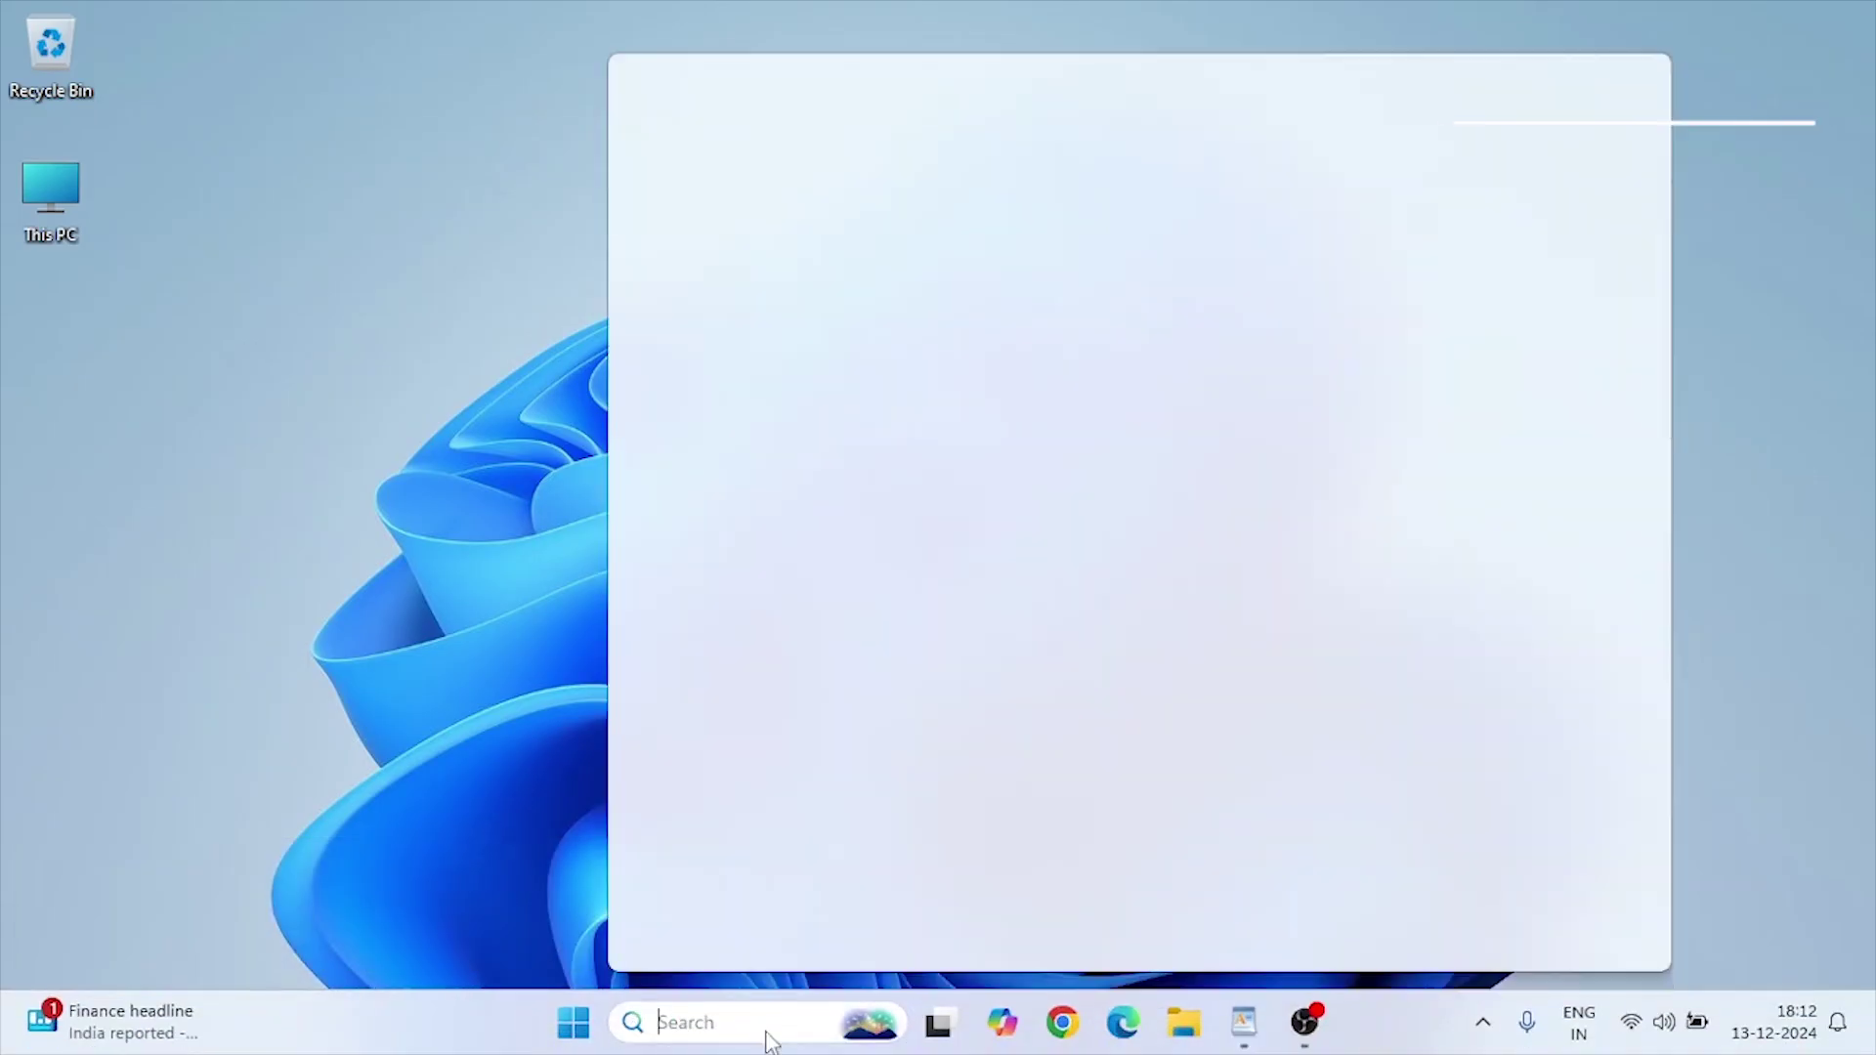
# Open Settings' System > Storage and show more categories for drive C:.
pyautogui.write('settings')
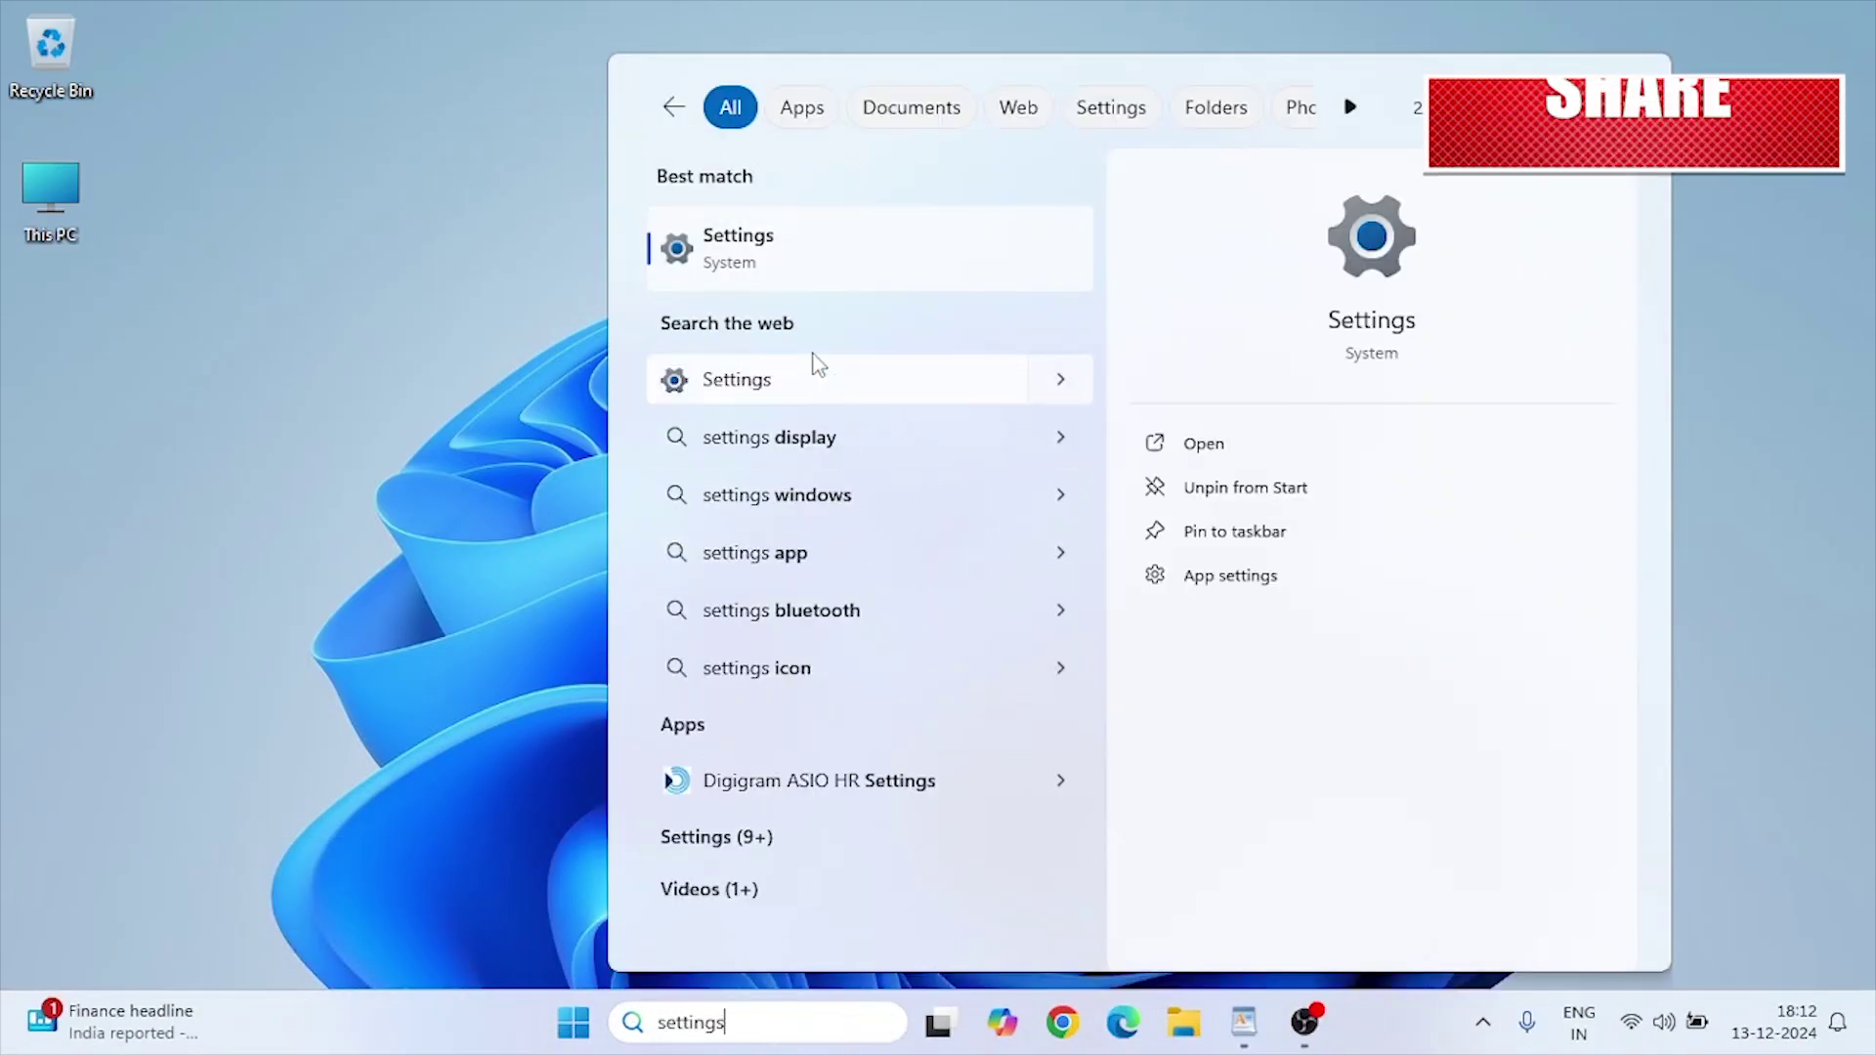
pyautogui.click(804, 278)
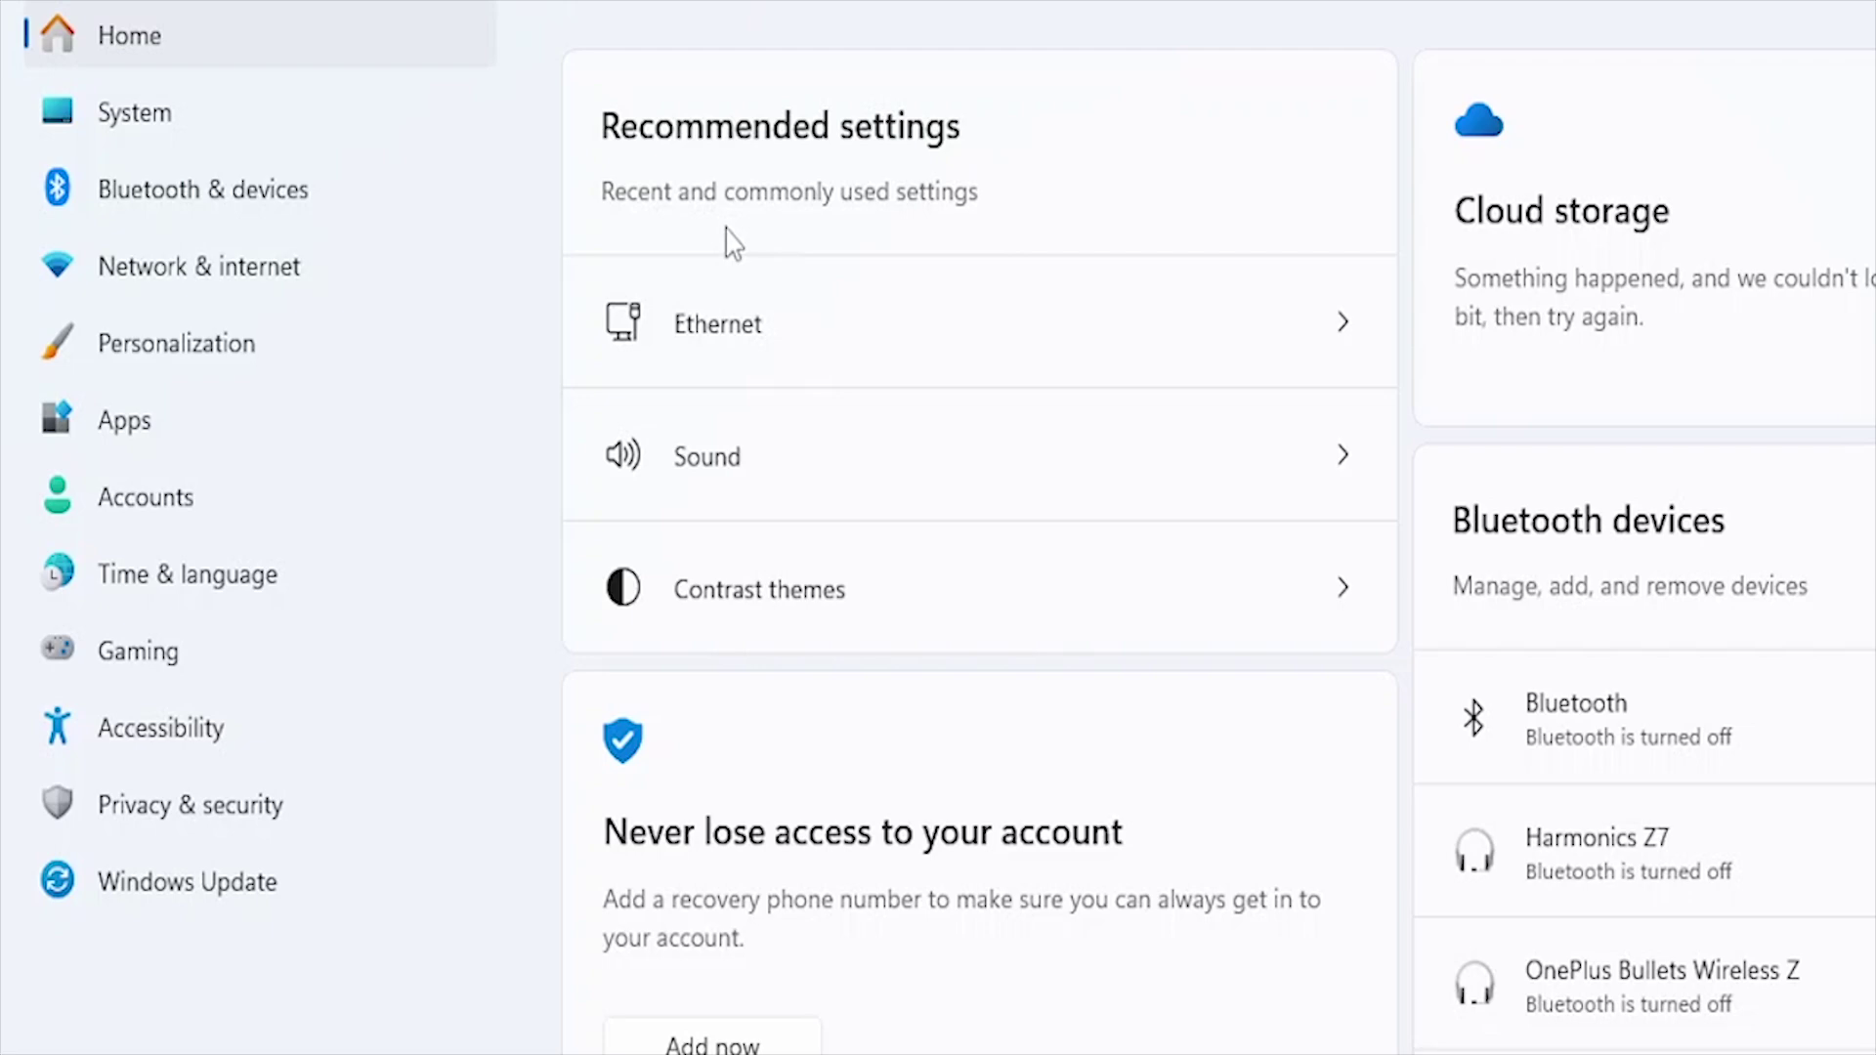
pyautogui.click(119, 138)
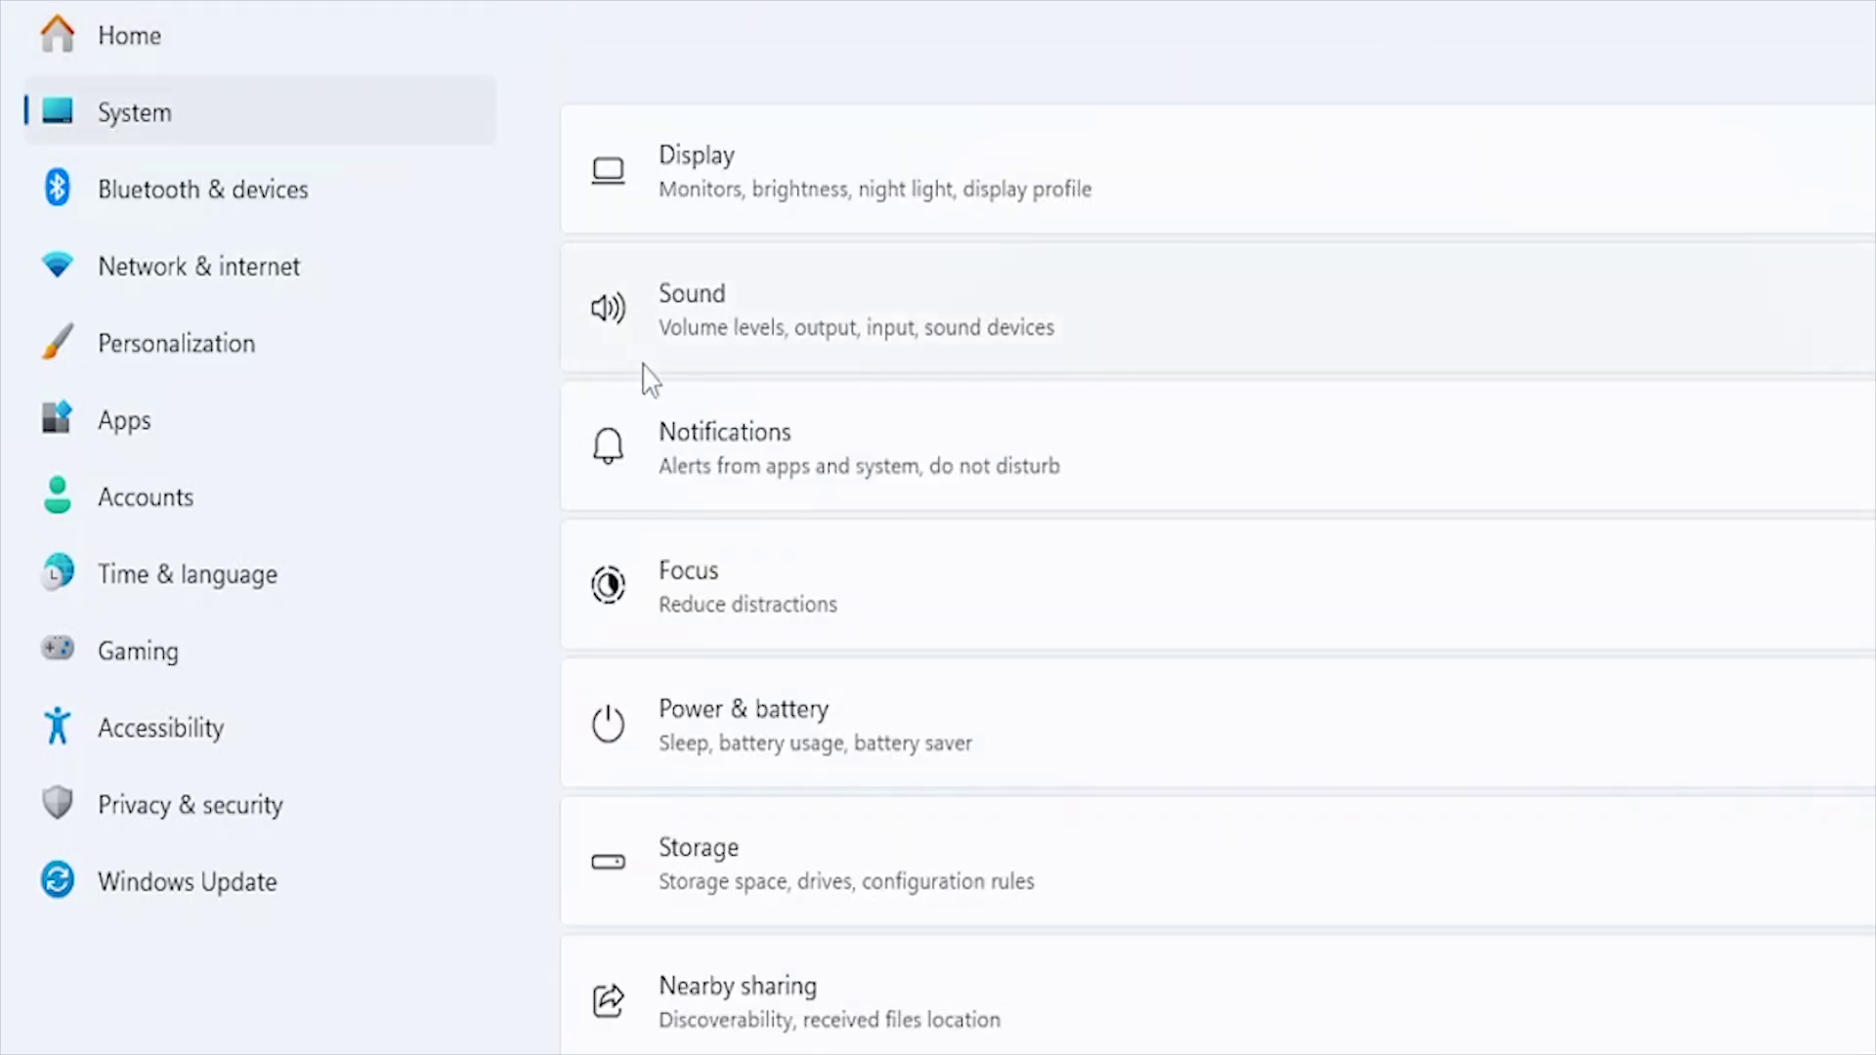
pyautogui.scroll(-5, 977, 611)
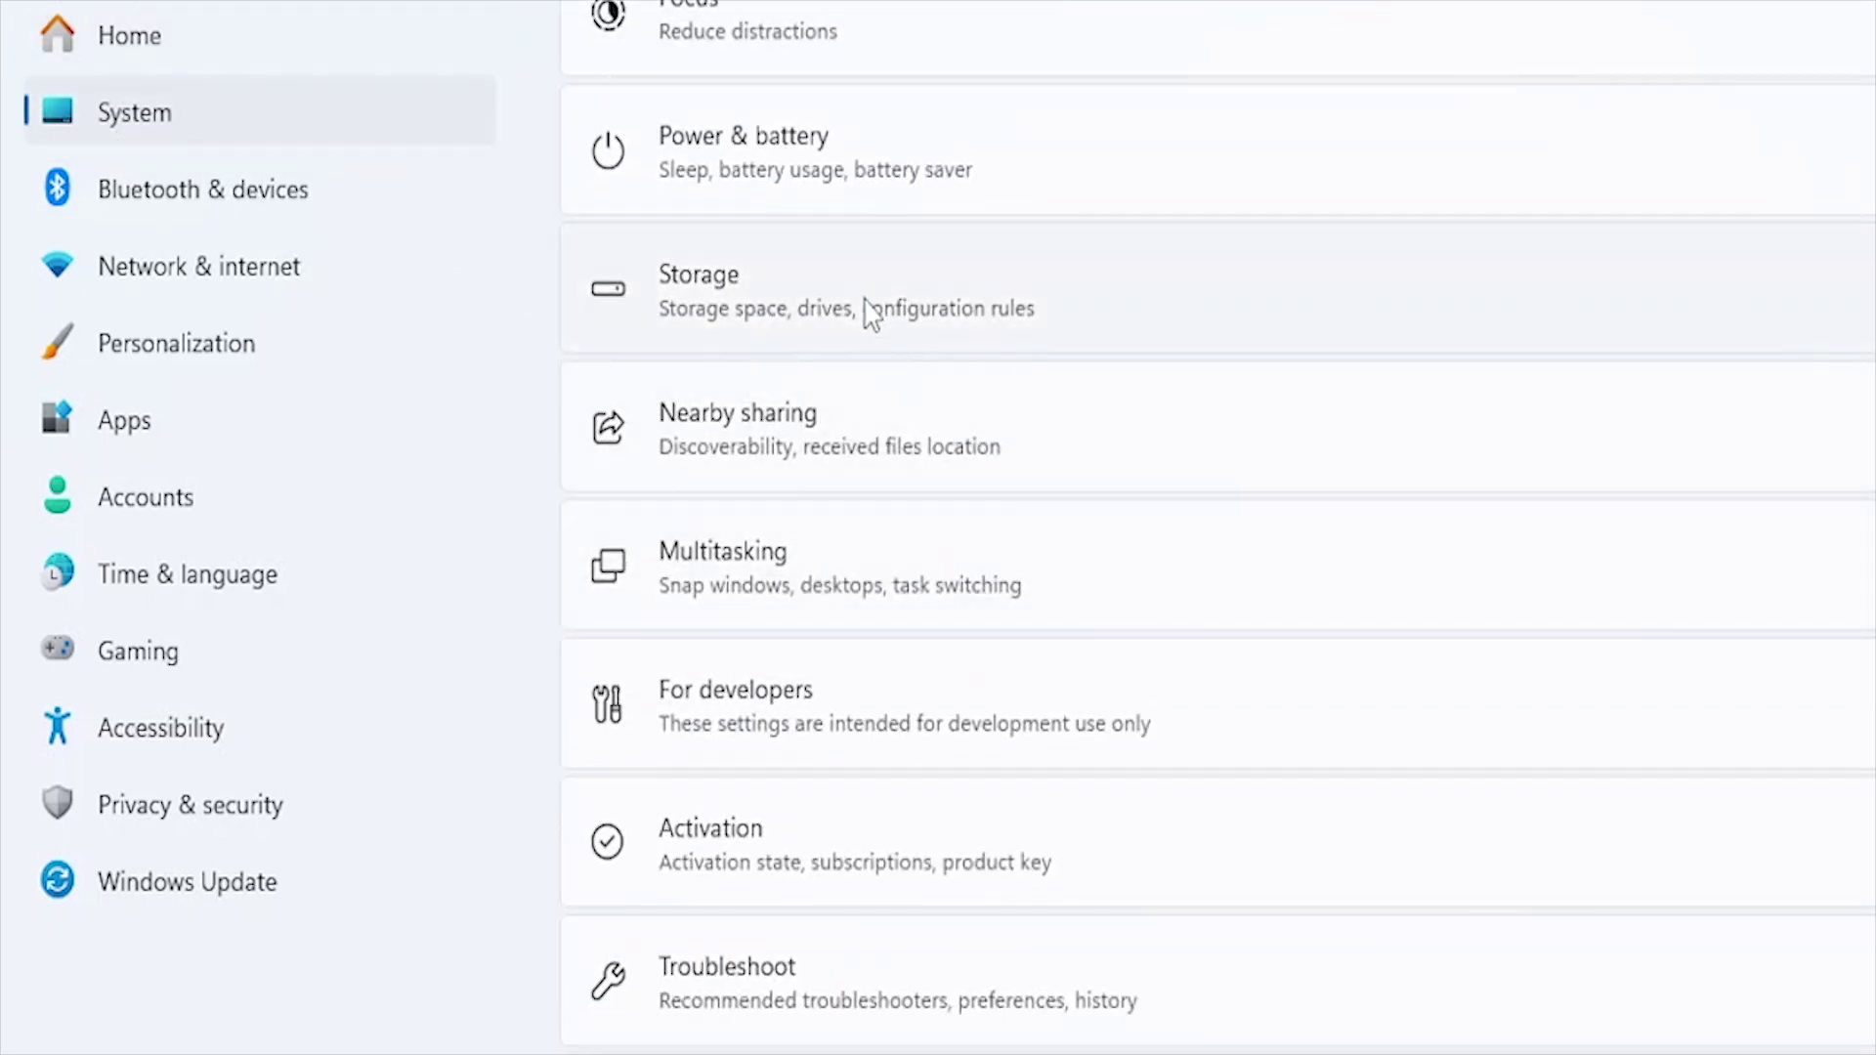
pyautogui.click(869, 313)
pyautogui.scroll(-4, 1200, 732)
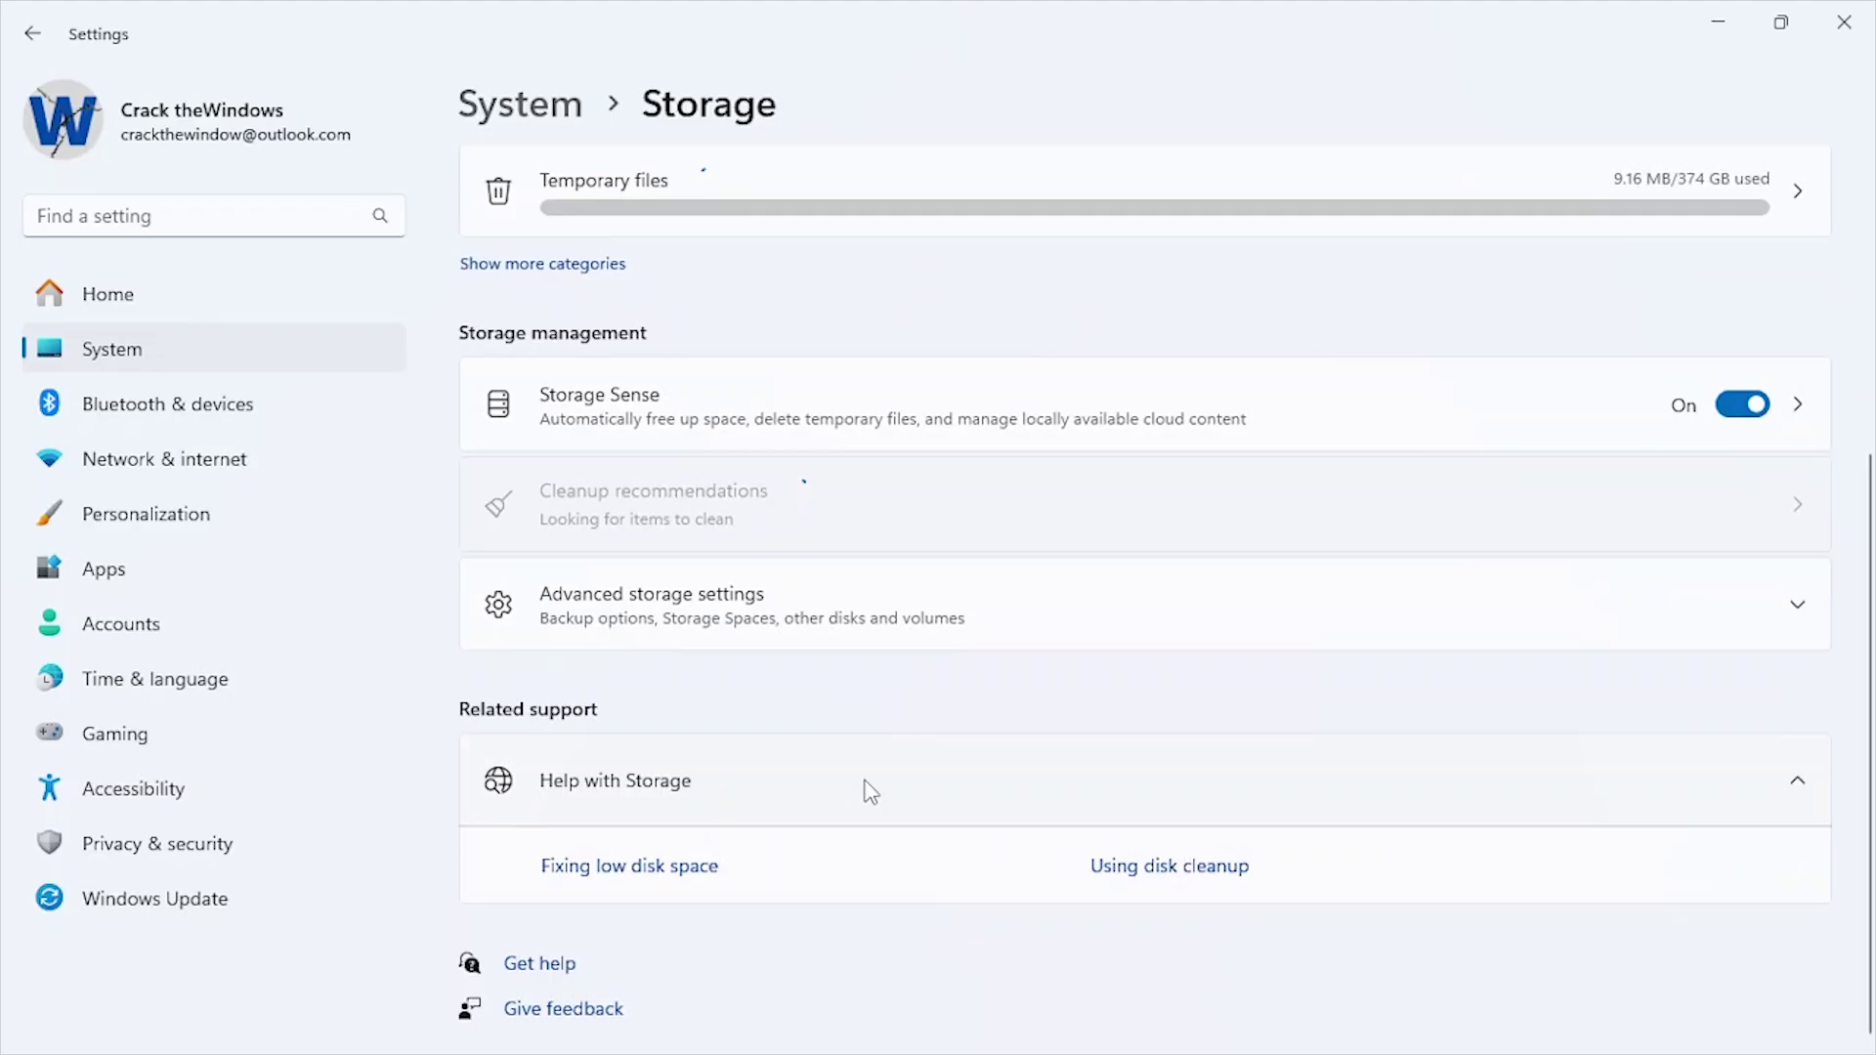
pyautogui.click(603, 266)
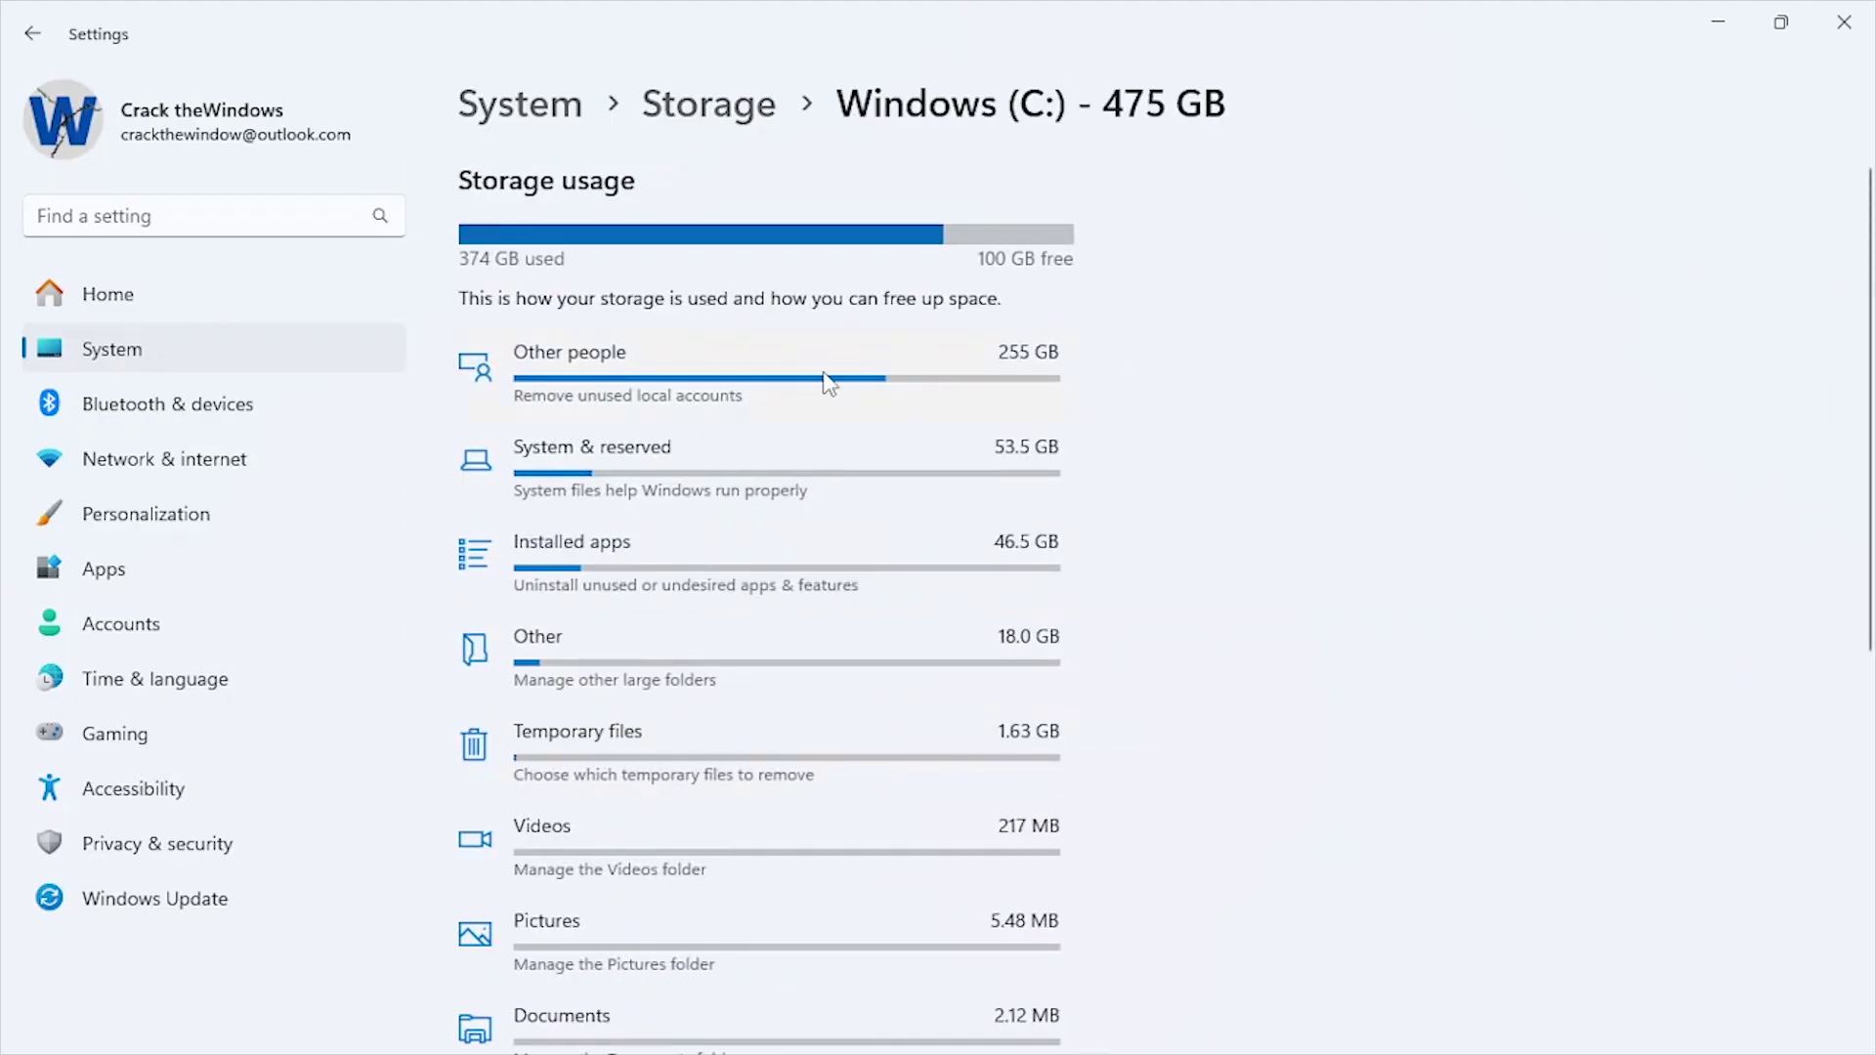
# Review the checked Temporary files (1.65 GB) and remove them.
pyautogui.click(799, 747)
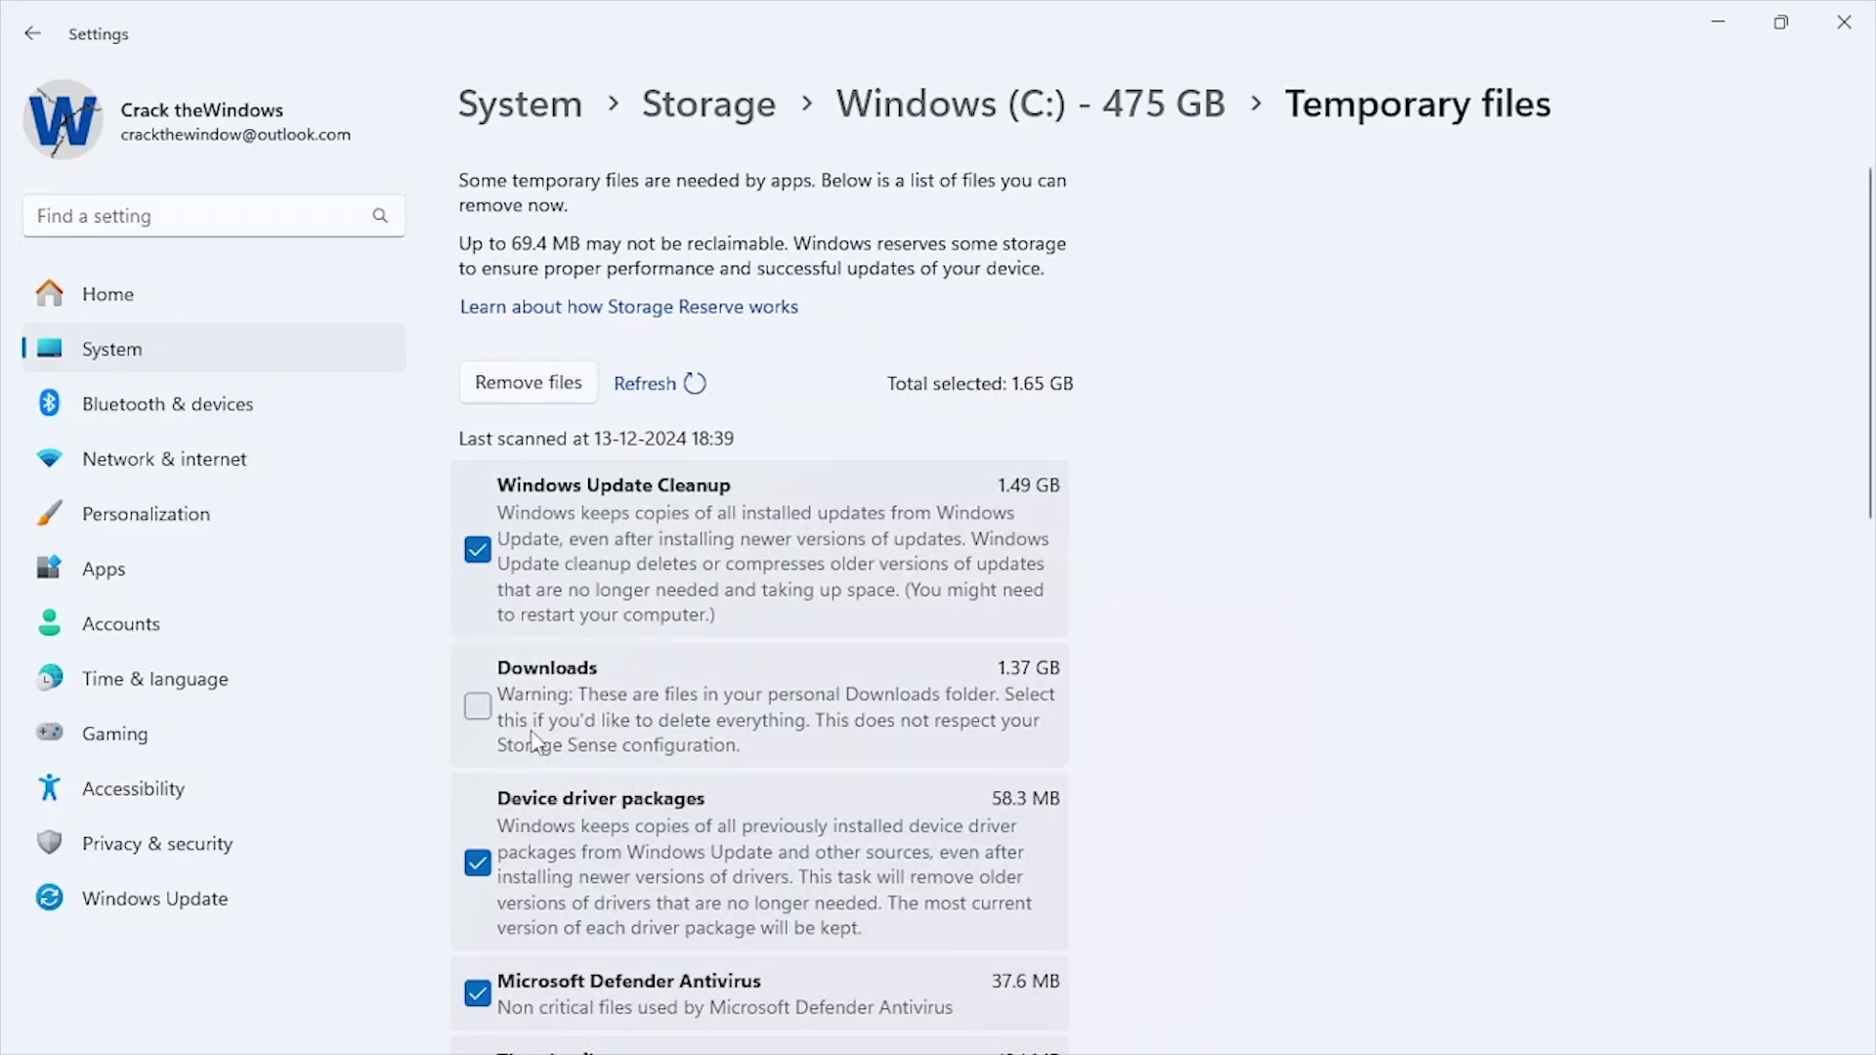
pyautogui.scroll(-3, 781, 832)
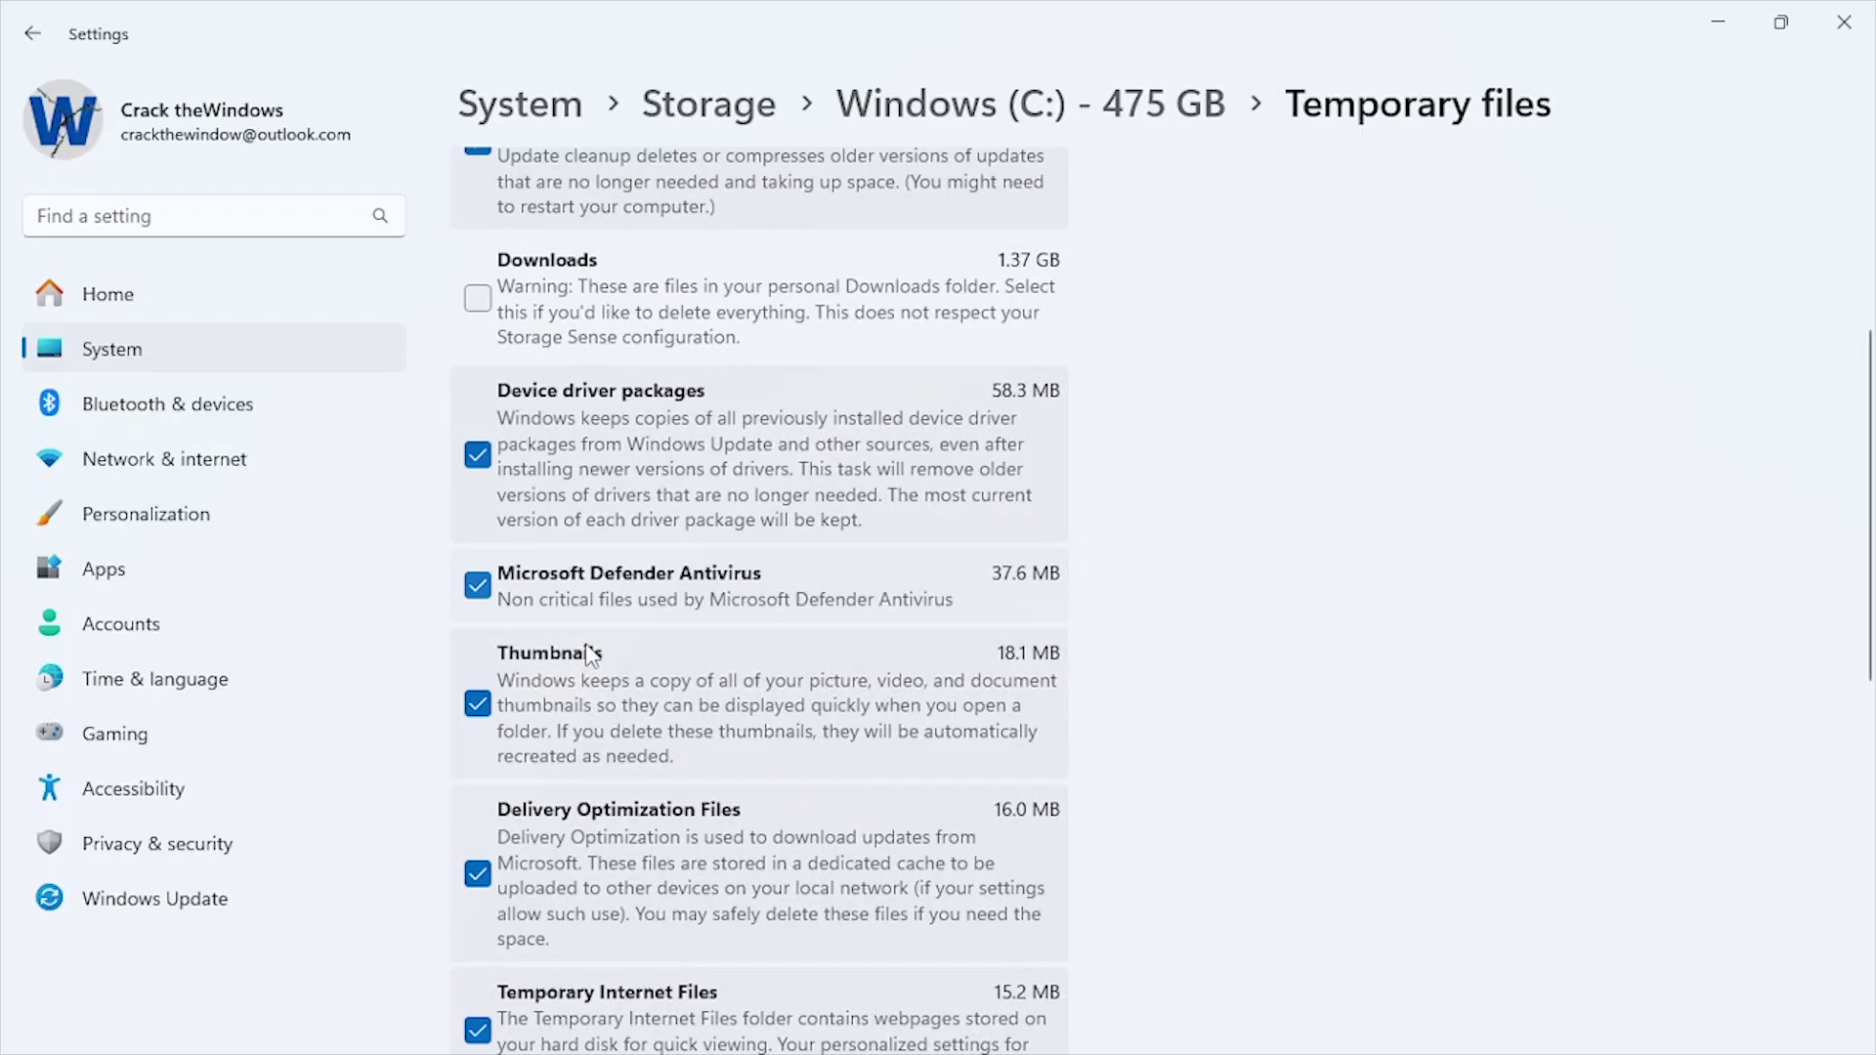
pyautogui.scroll(-2, 707, 682)
pyautogui.scroll(6, 707, 682)
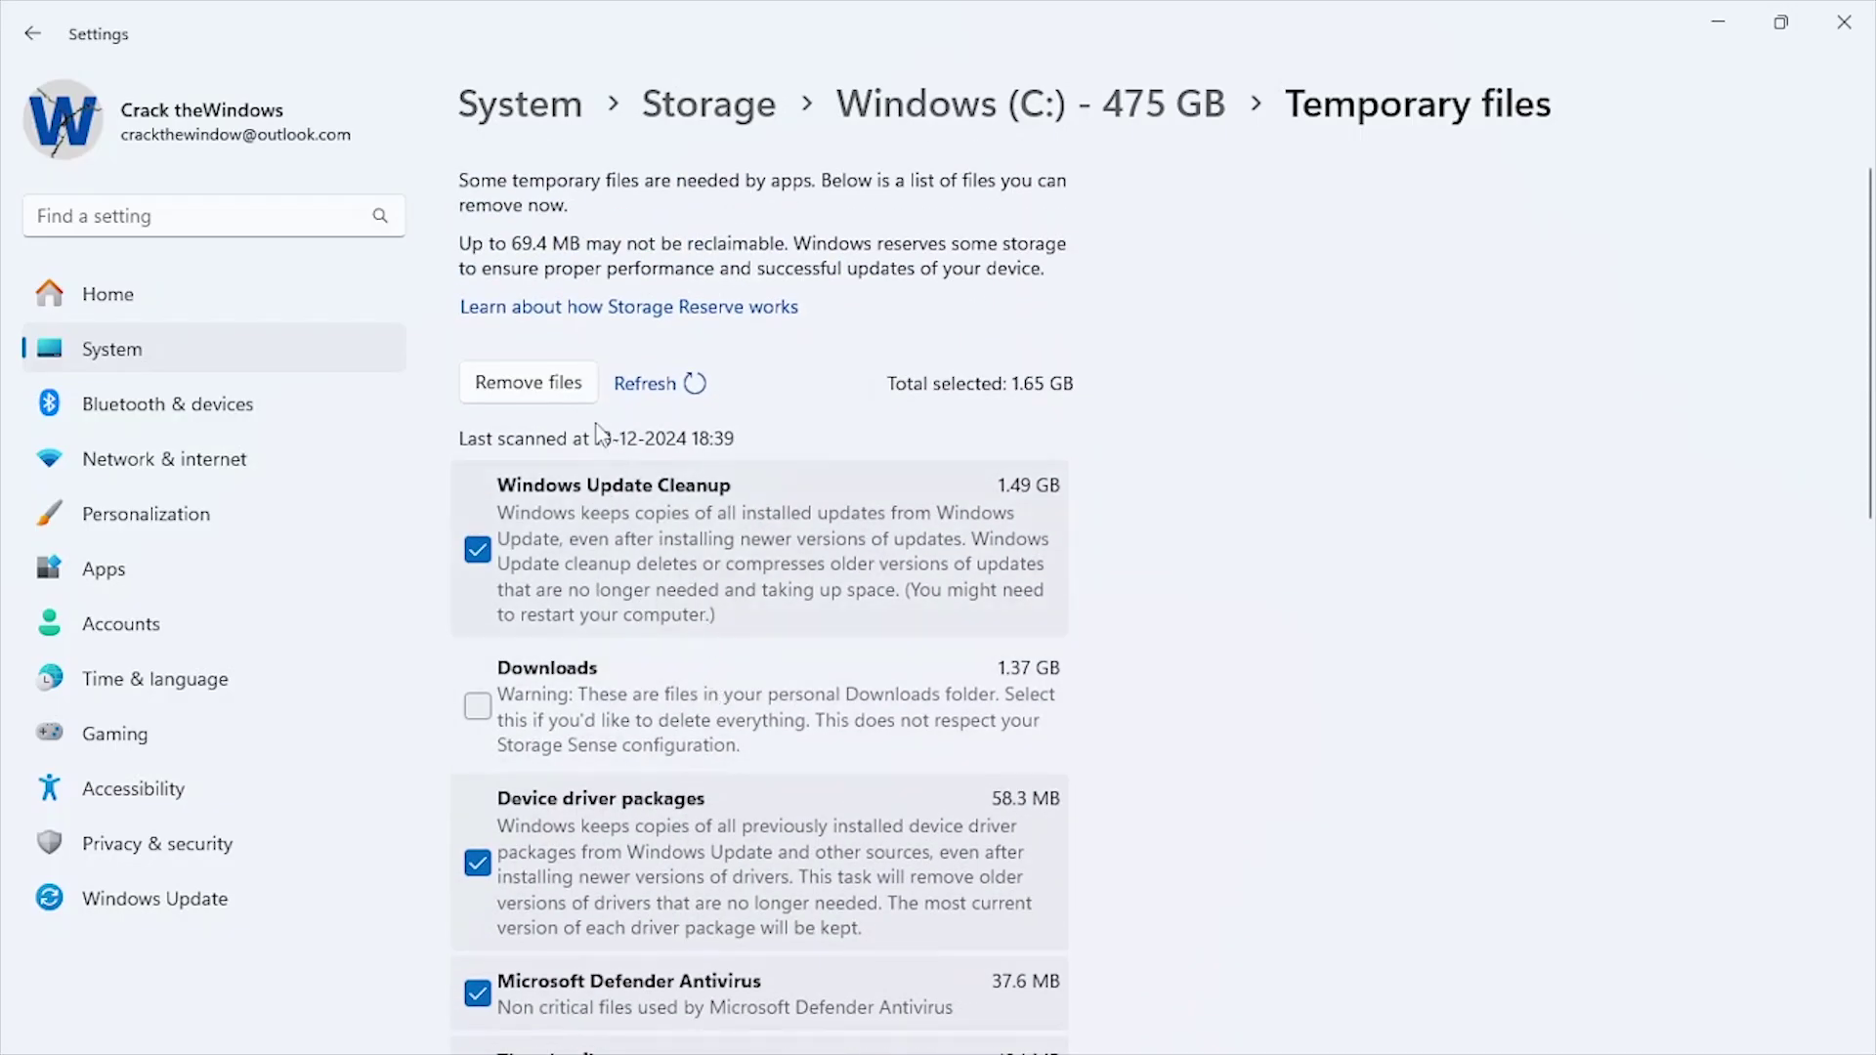
pyautogui.click(554, 395)
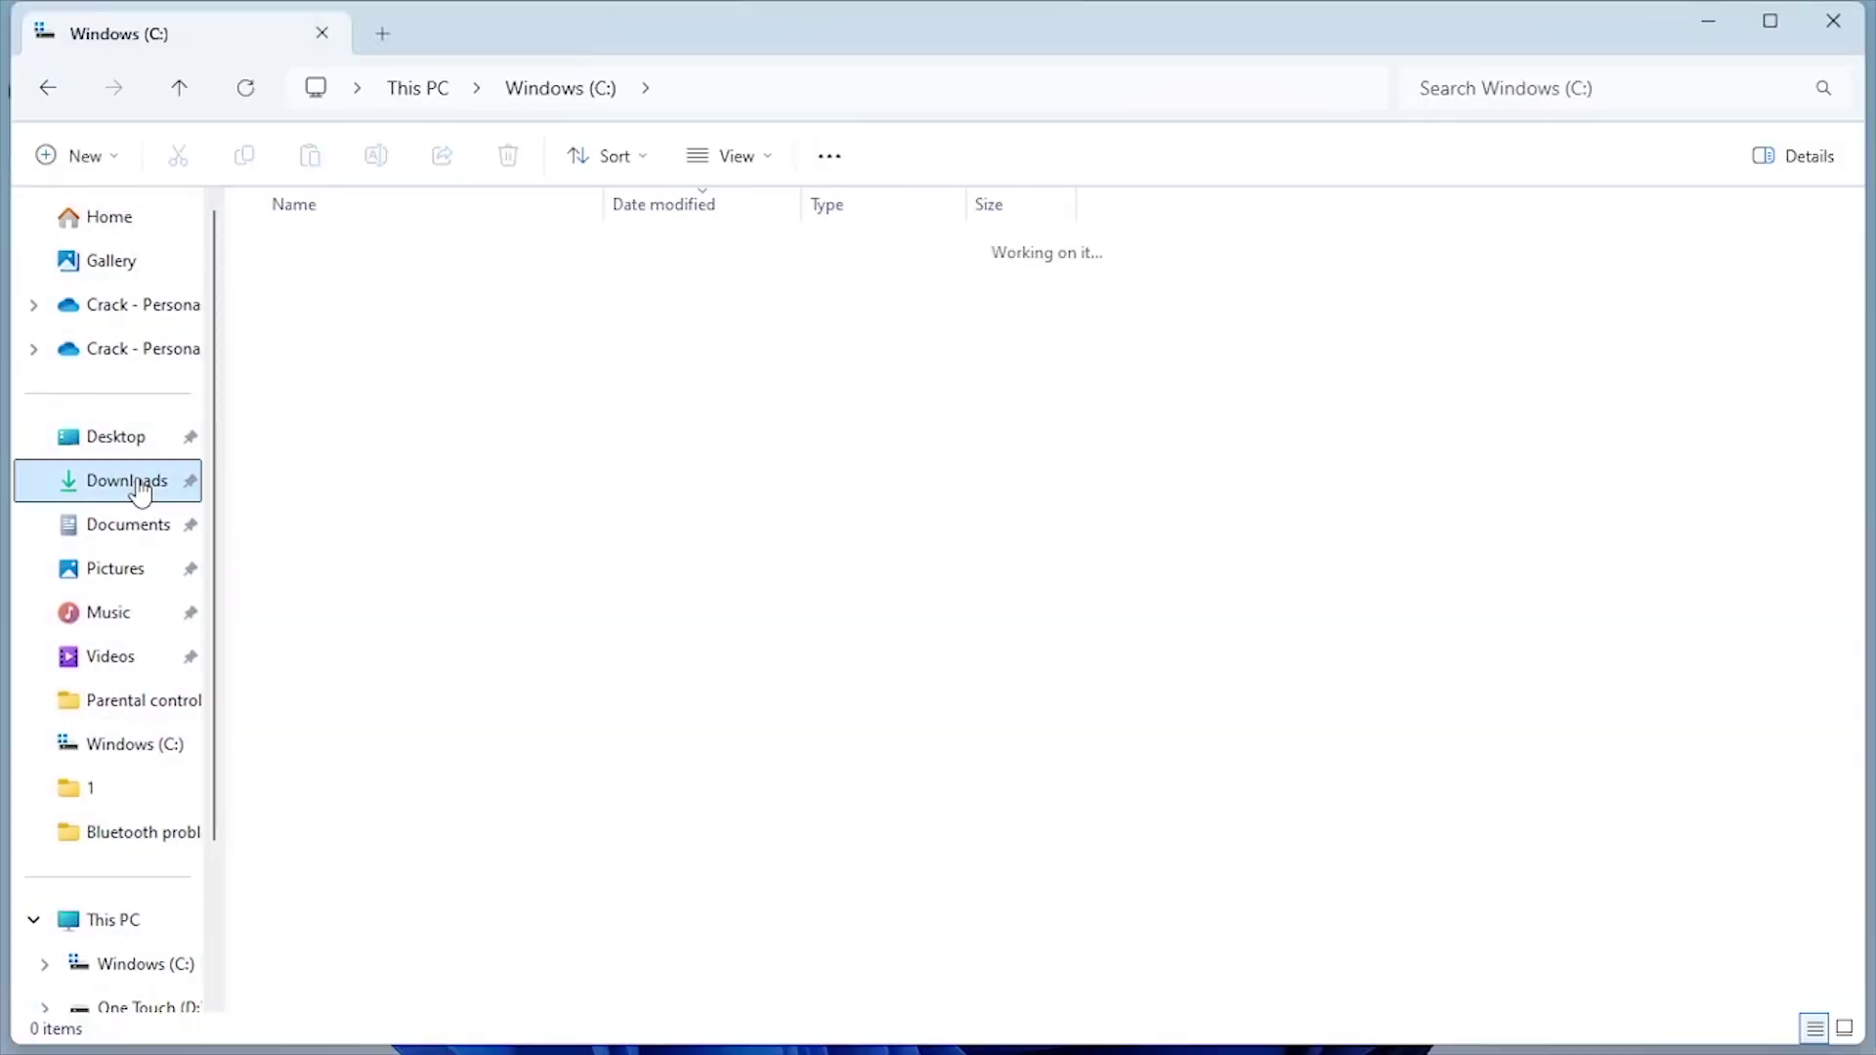
# Browse Downloads (checking the large takeout zip), Documents, Pictures and Screenshots for large files.
pyautogui.click(140, 488)
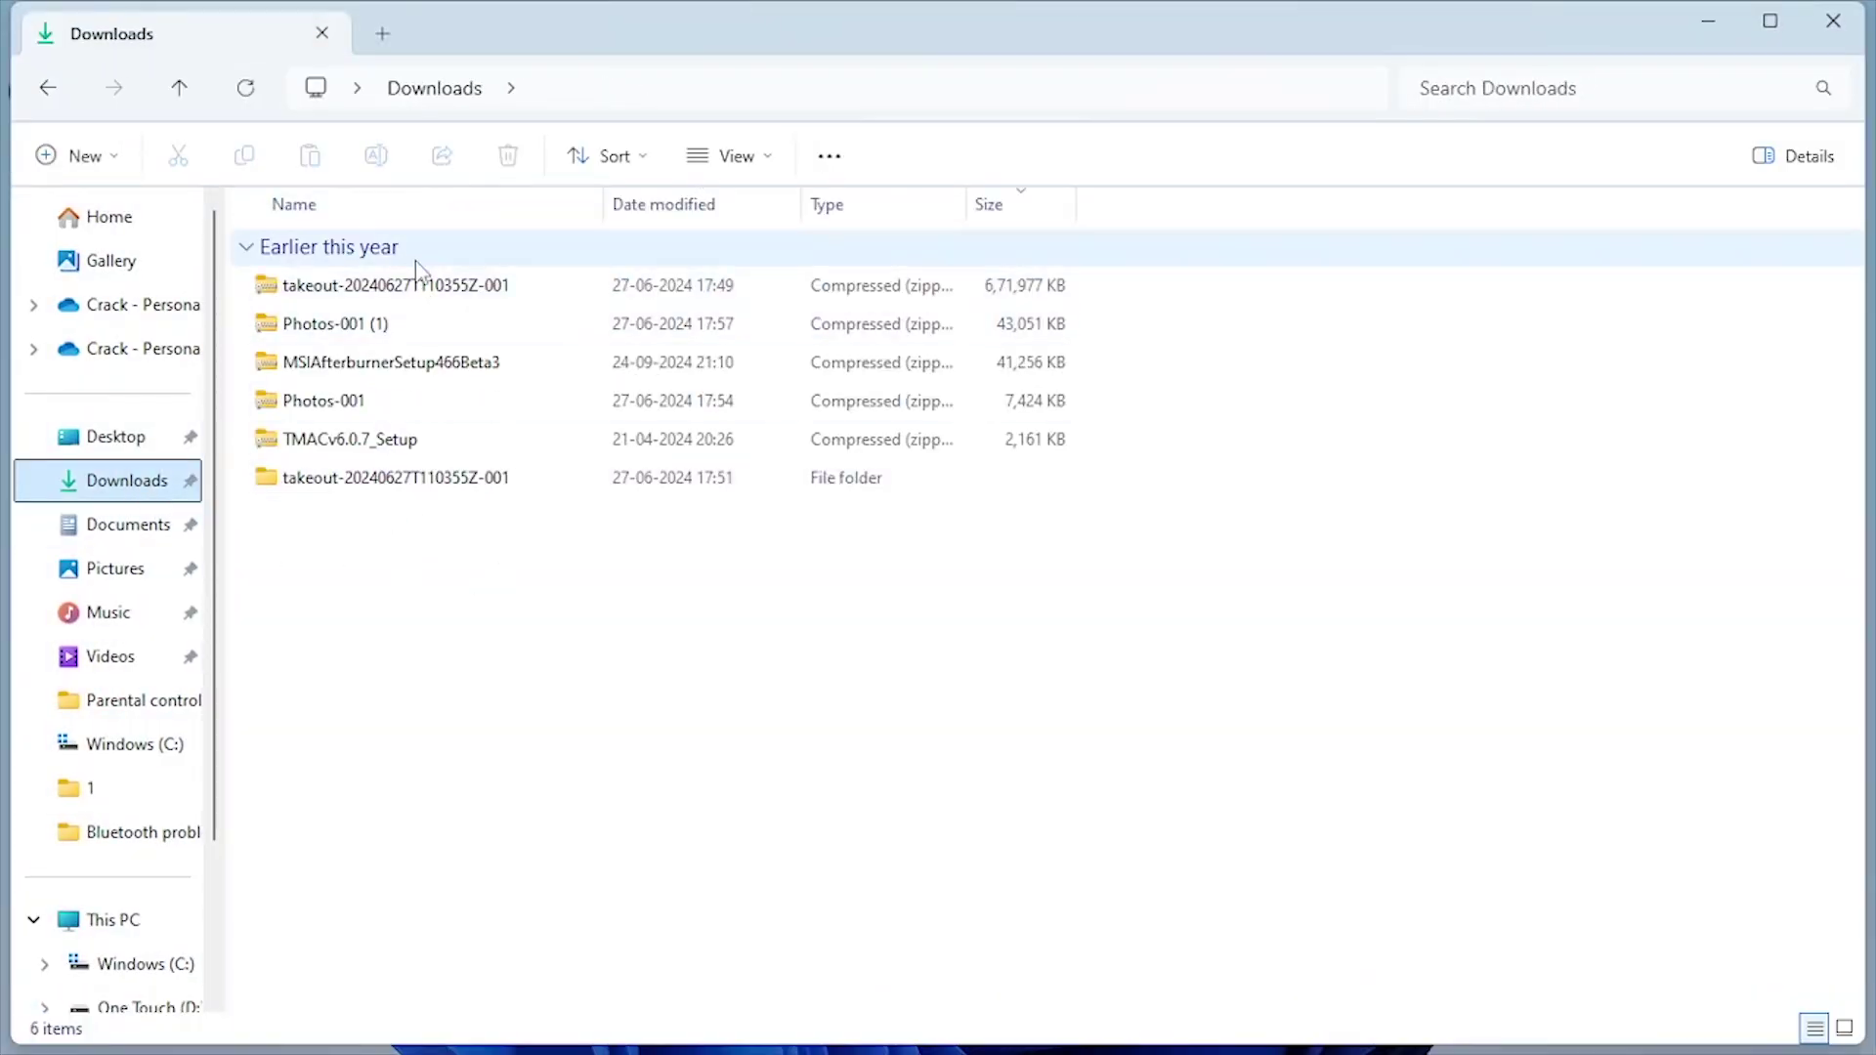
pyautogui.click(408, 298)
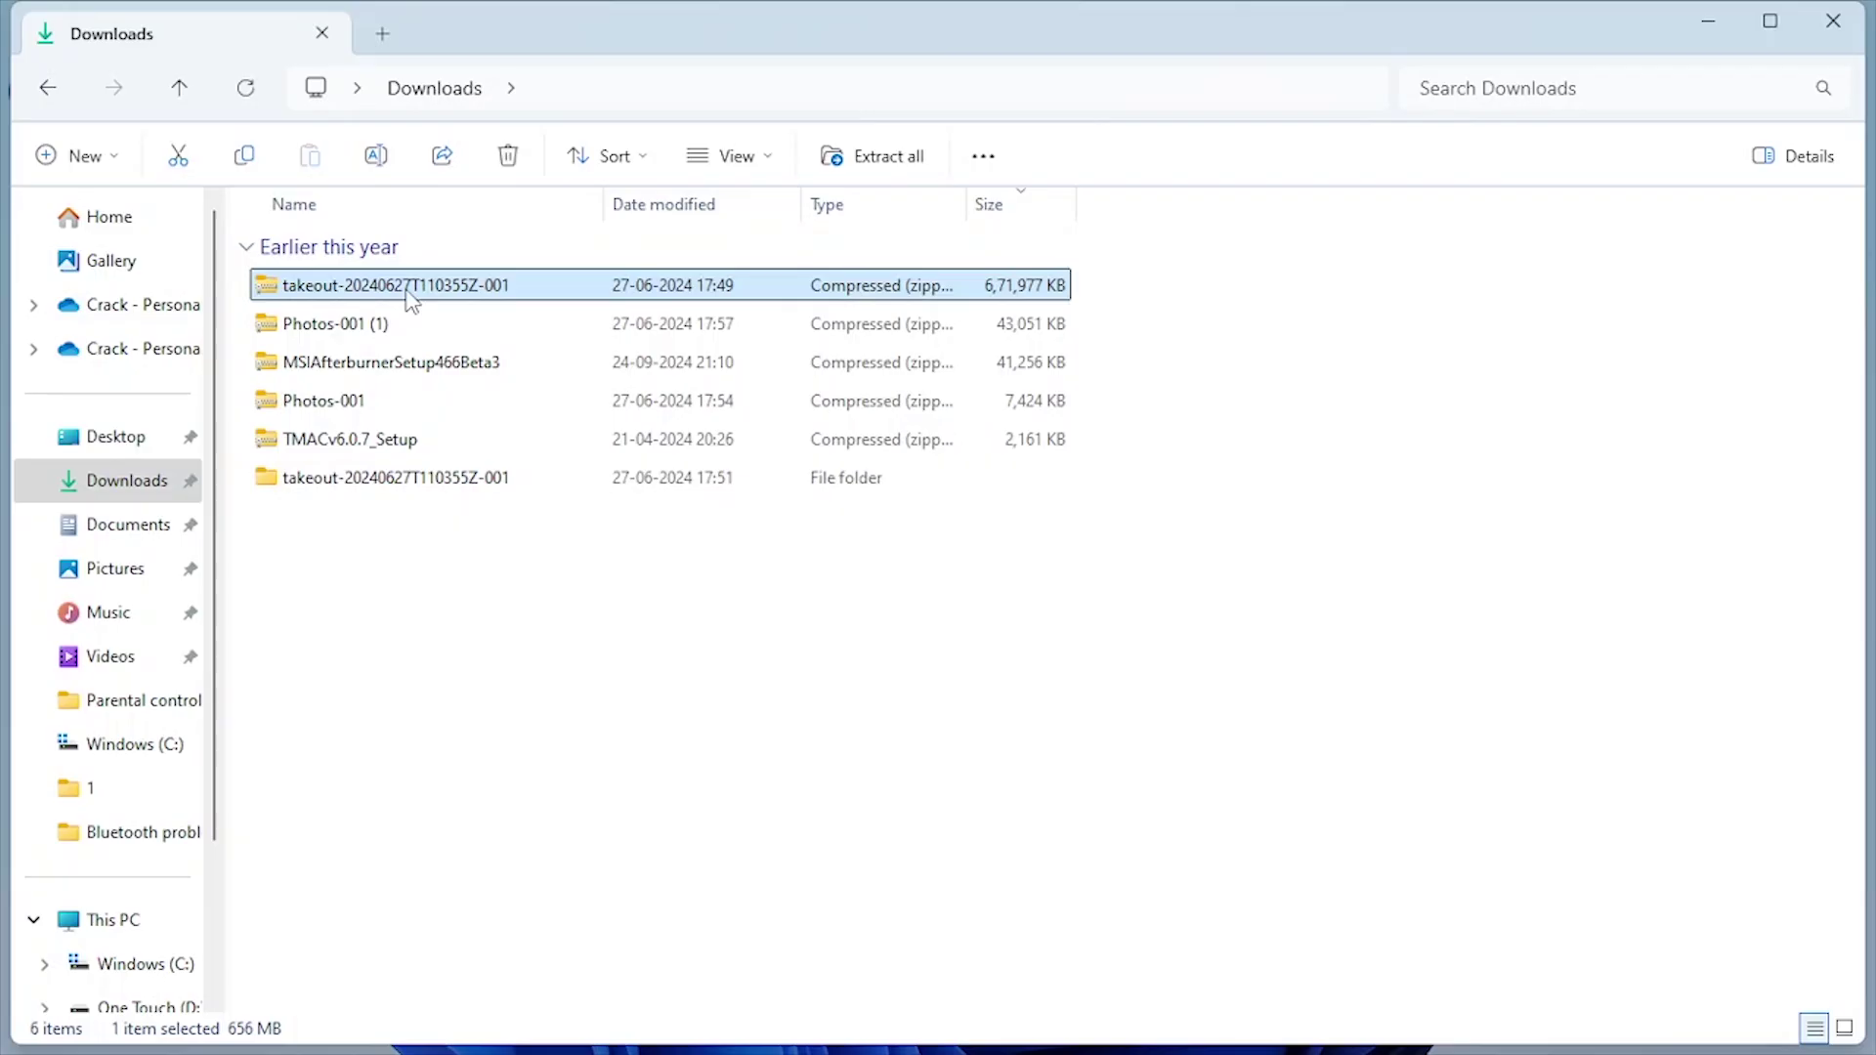
pyautogui.click(156, 524)
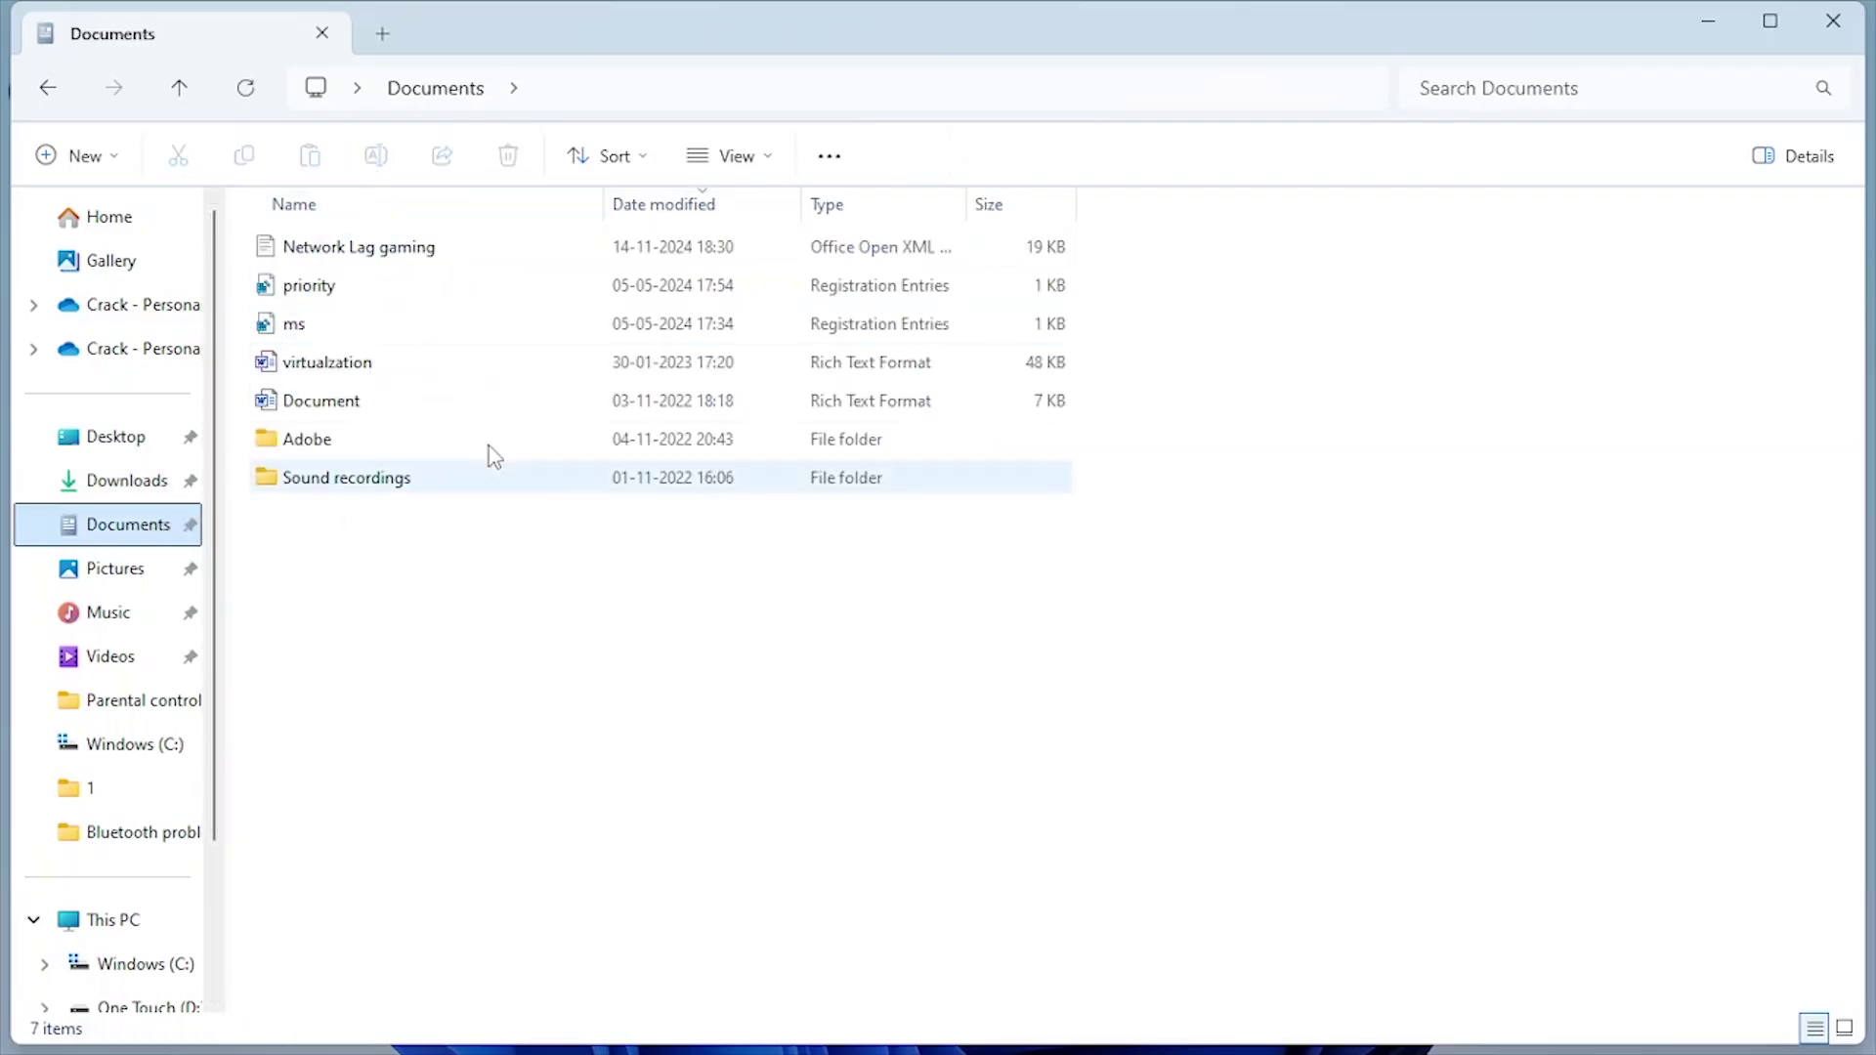
pyautogui.click(116, 569)
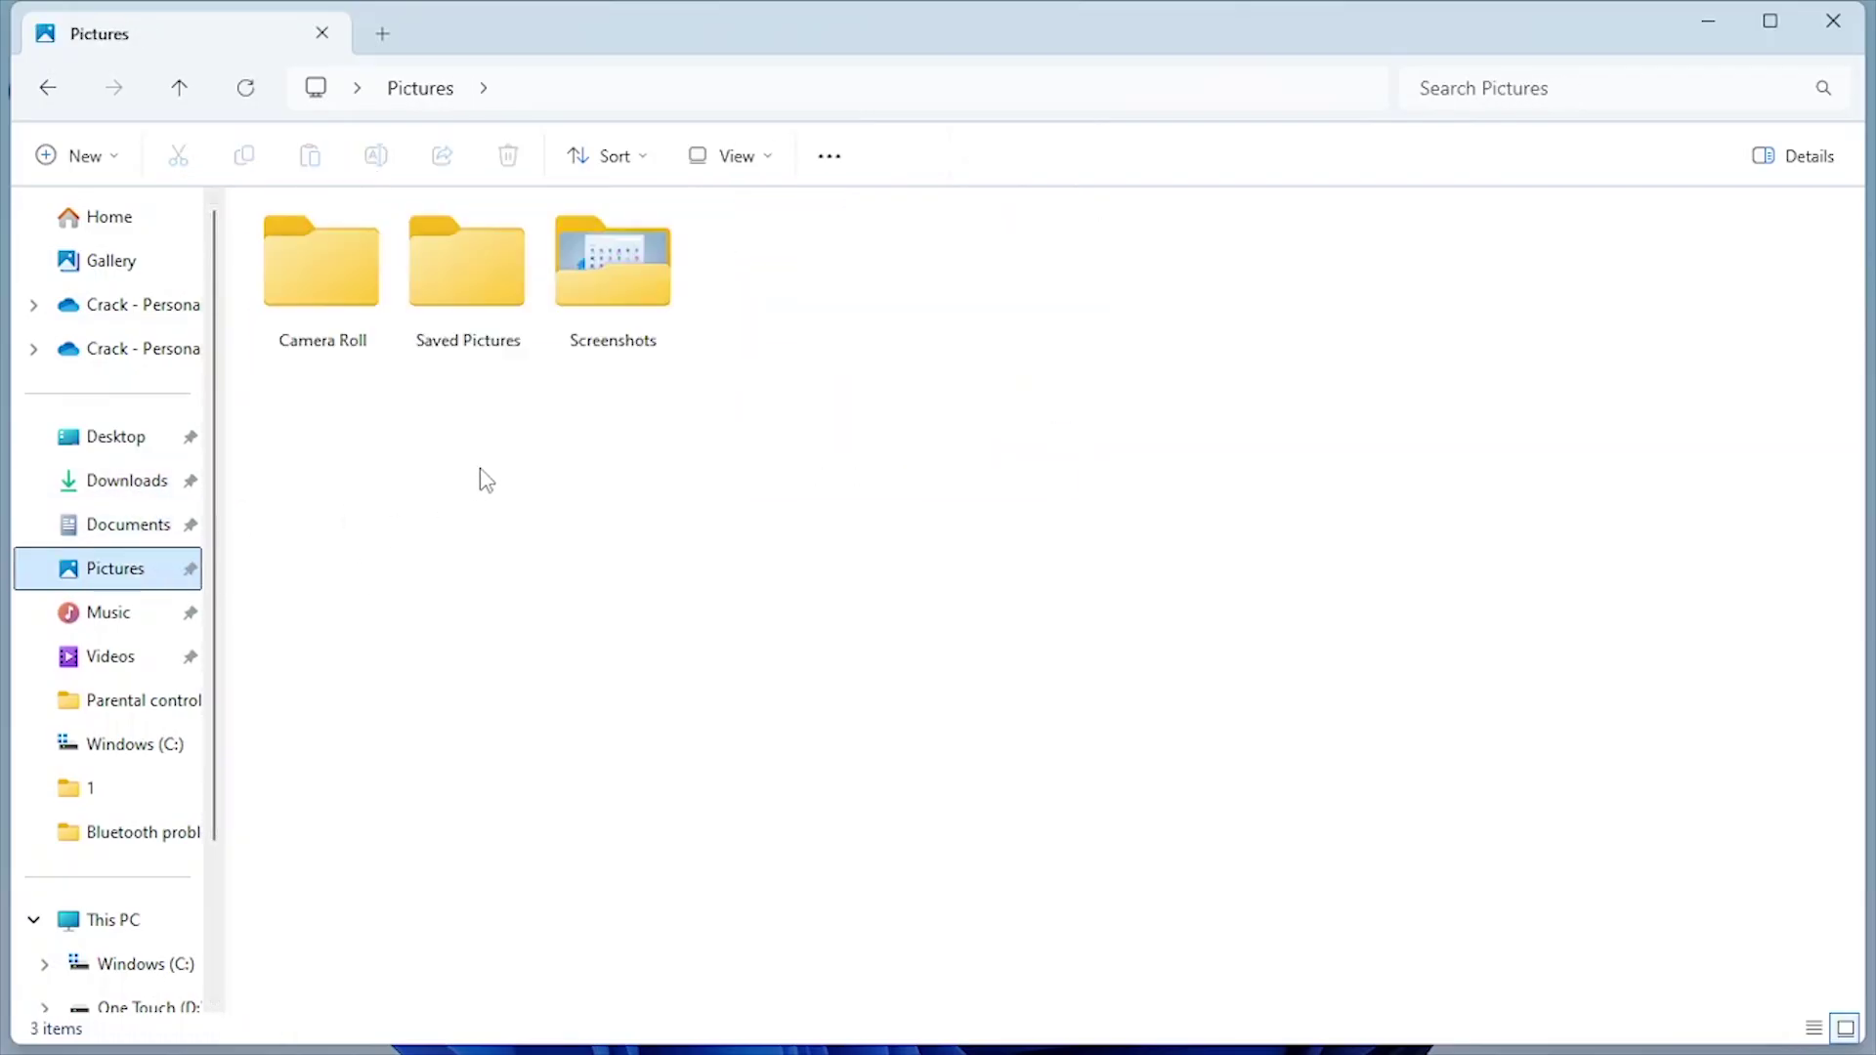
pyautogui.doubleClick(640, 314)
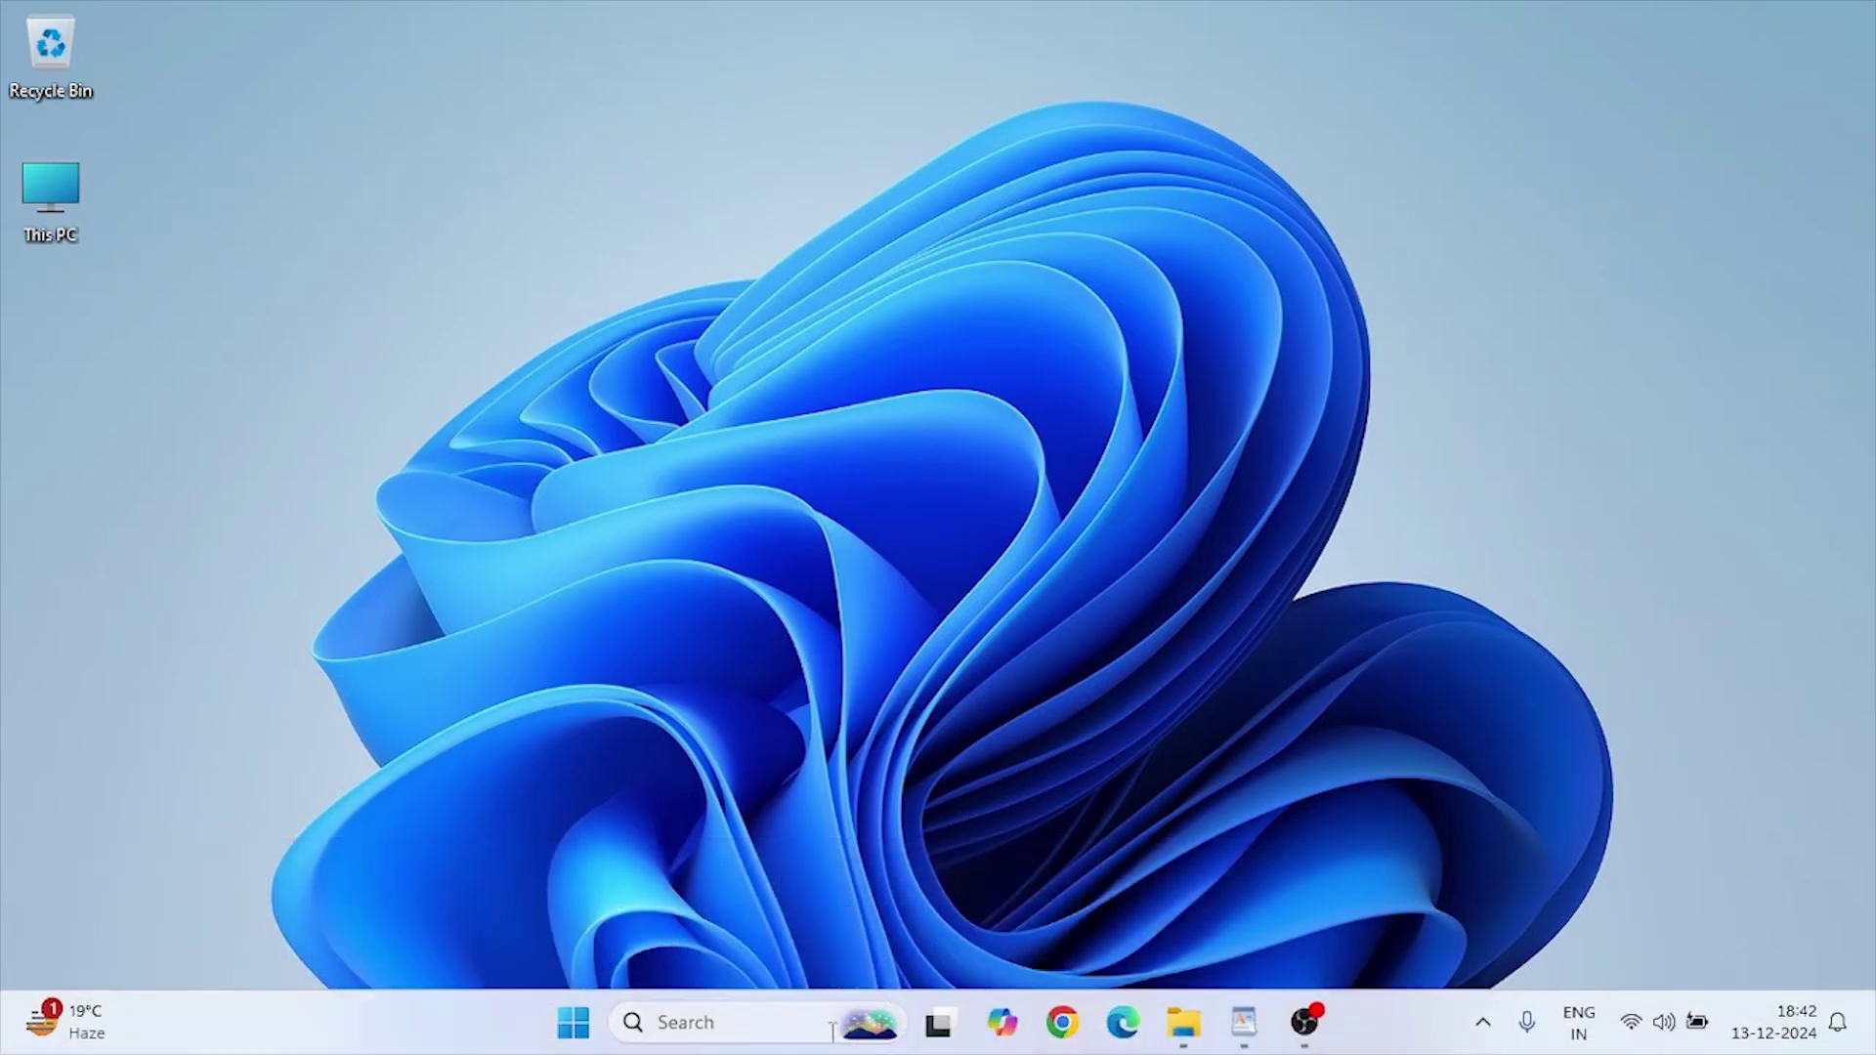
# Launch Control Panel by searching 'control' from the taskbar.
pyautogui.click(710, 1023)
pyautogui.write('cont')
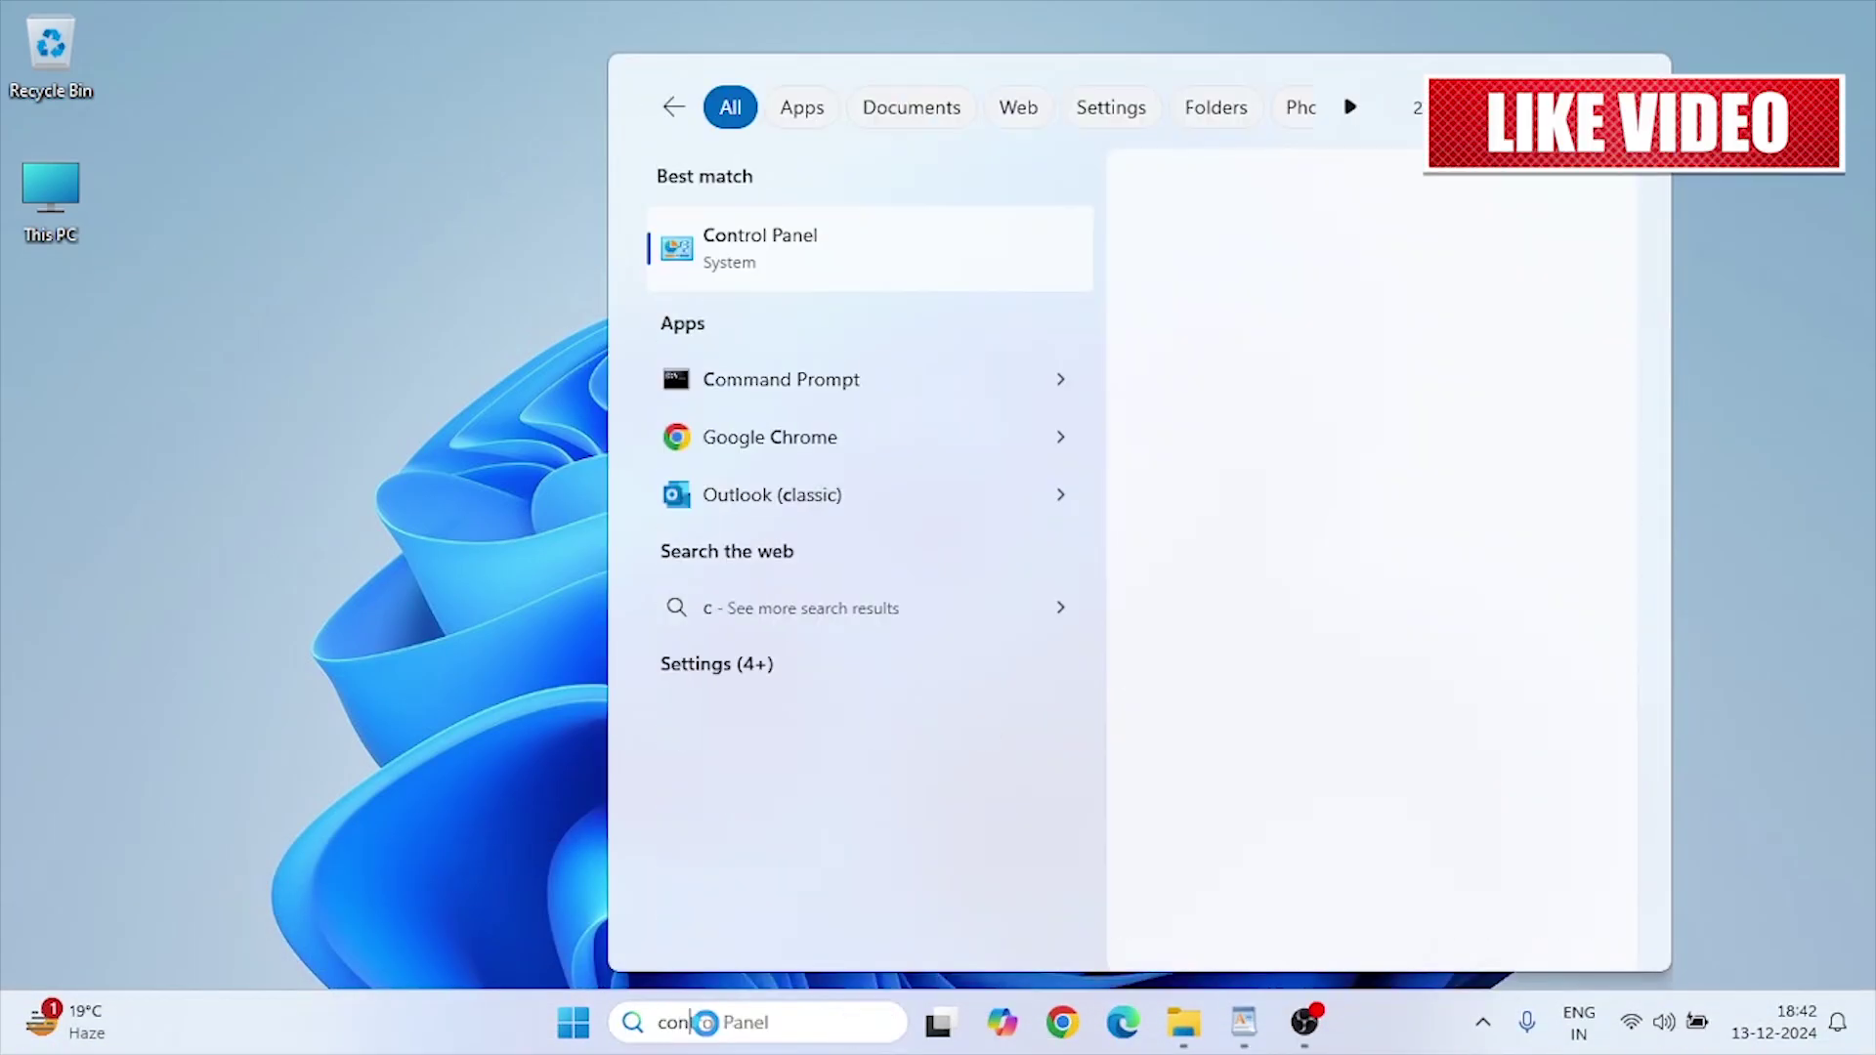
pyautogui.write('rol')
pyautogui.click(737, 234)
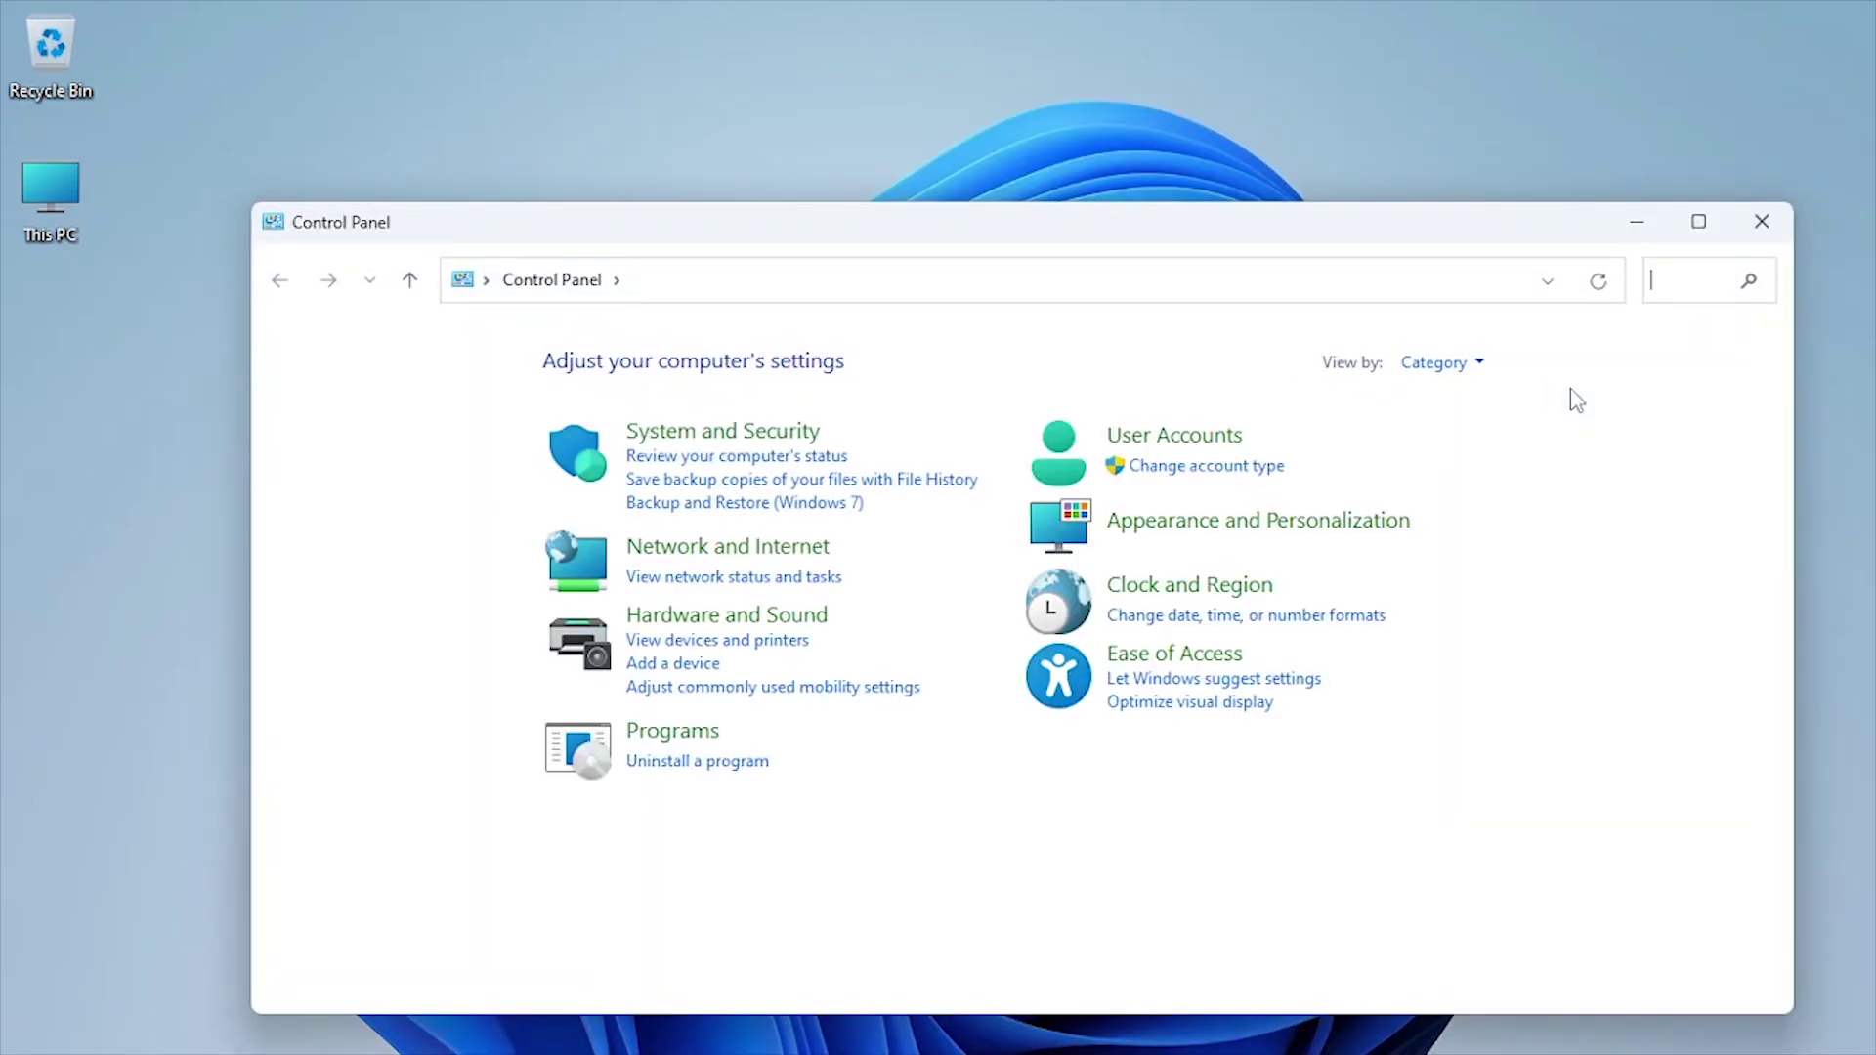
# Open System Protection in System Properties from the System and Security page.
pyautogui.click(695, 435)
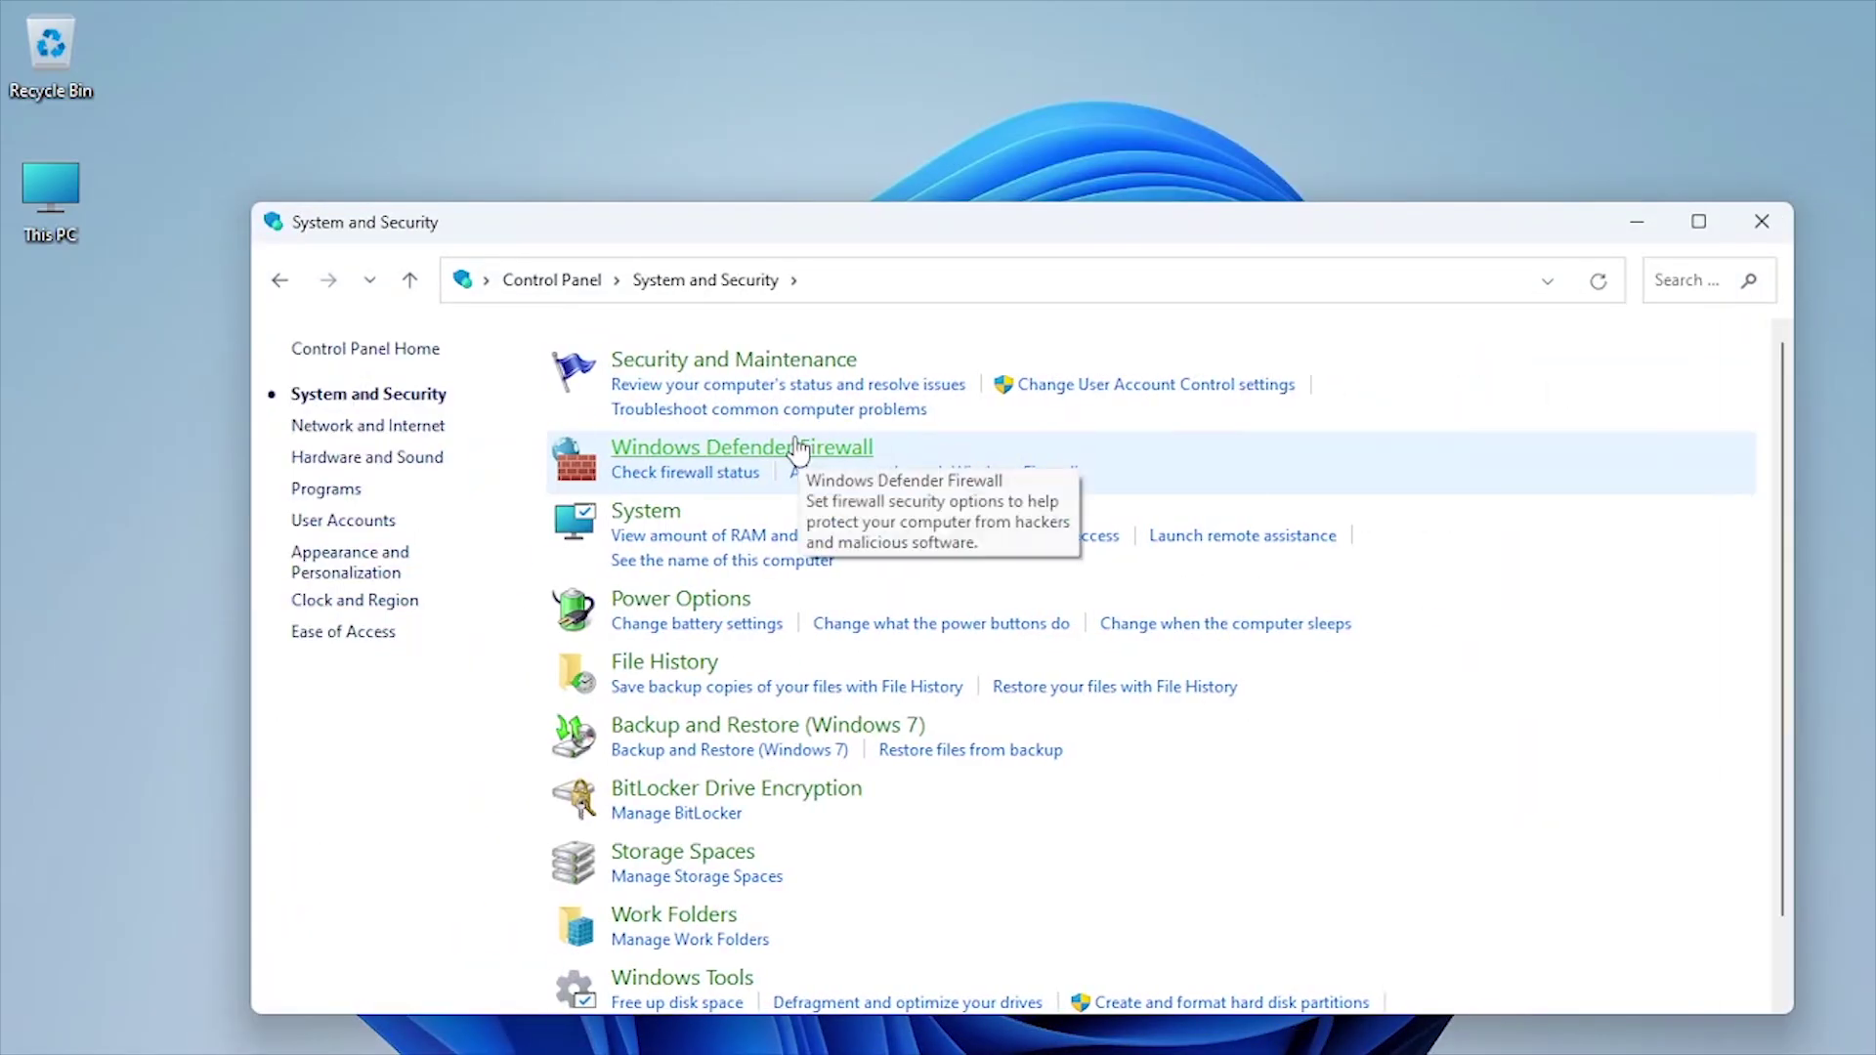
pyautogui.click(647, 512)
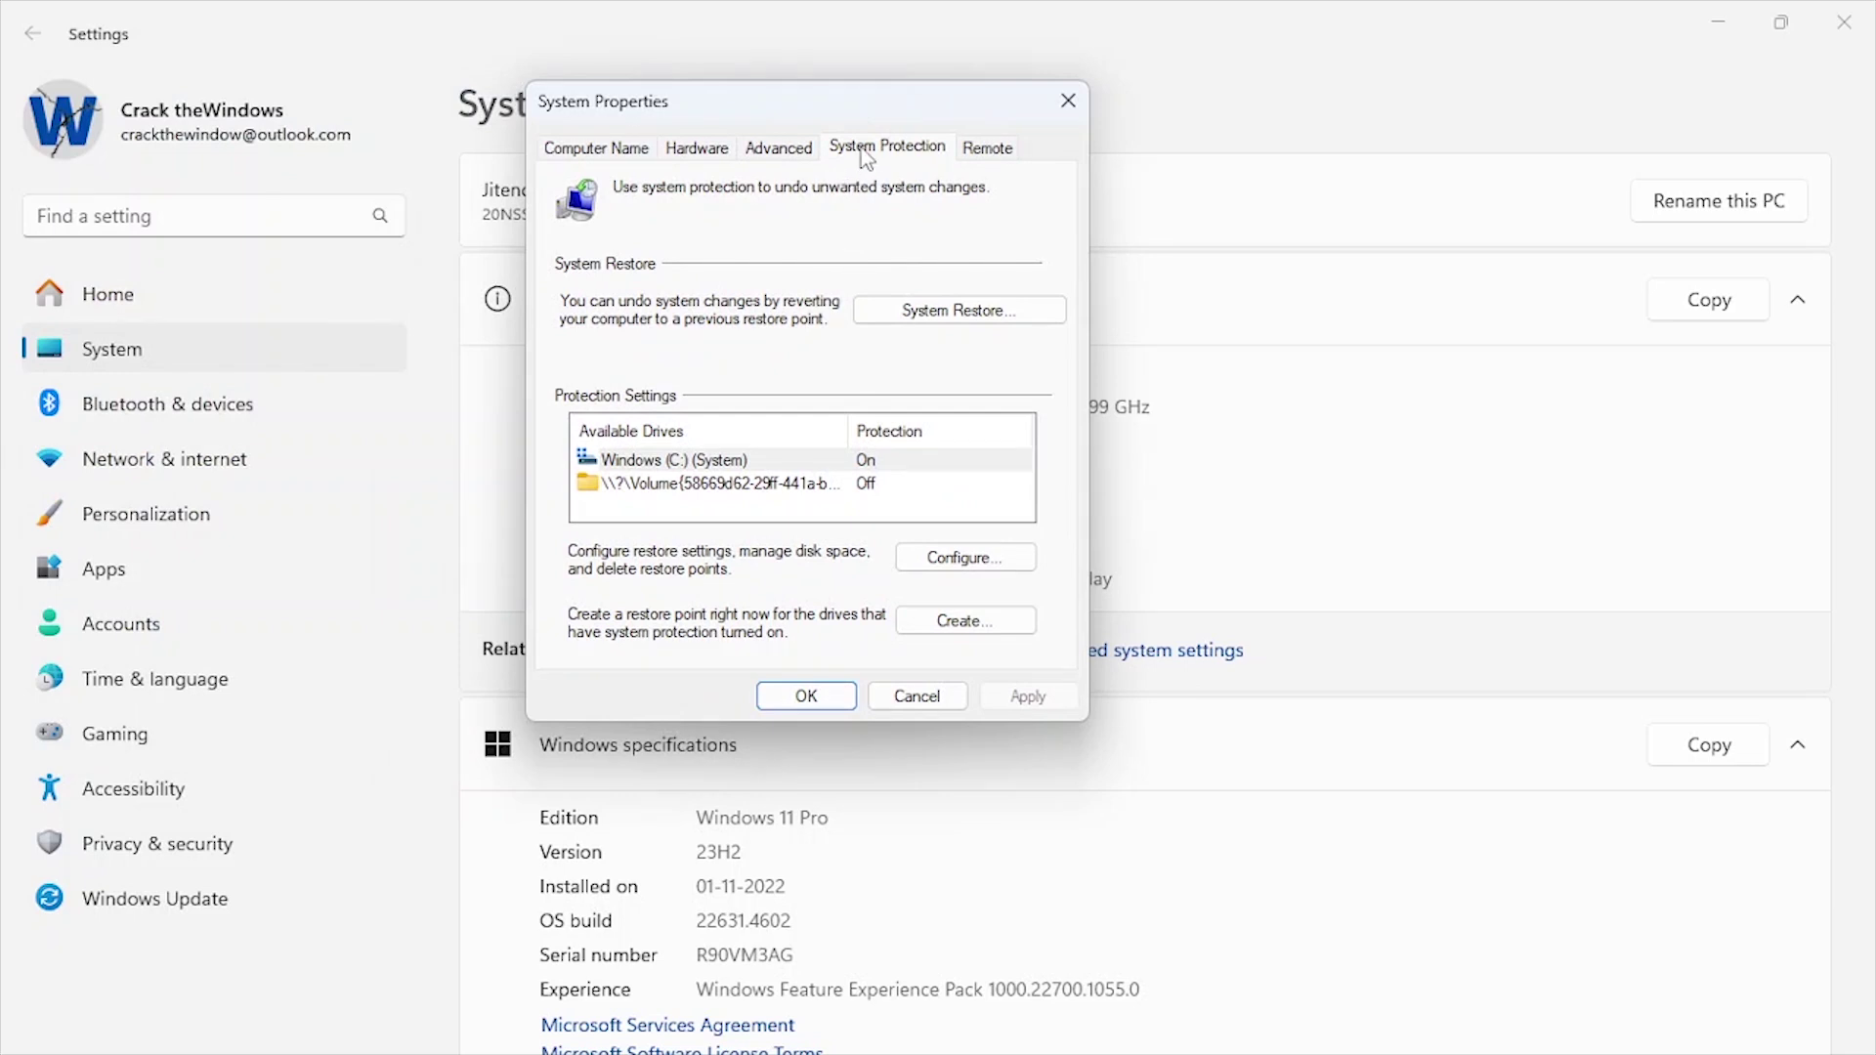
pyautogui.moveTo(821, 101); pyautogui.dragTo(695, 101)
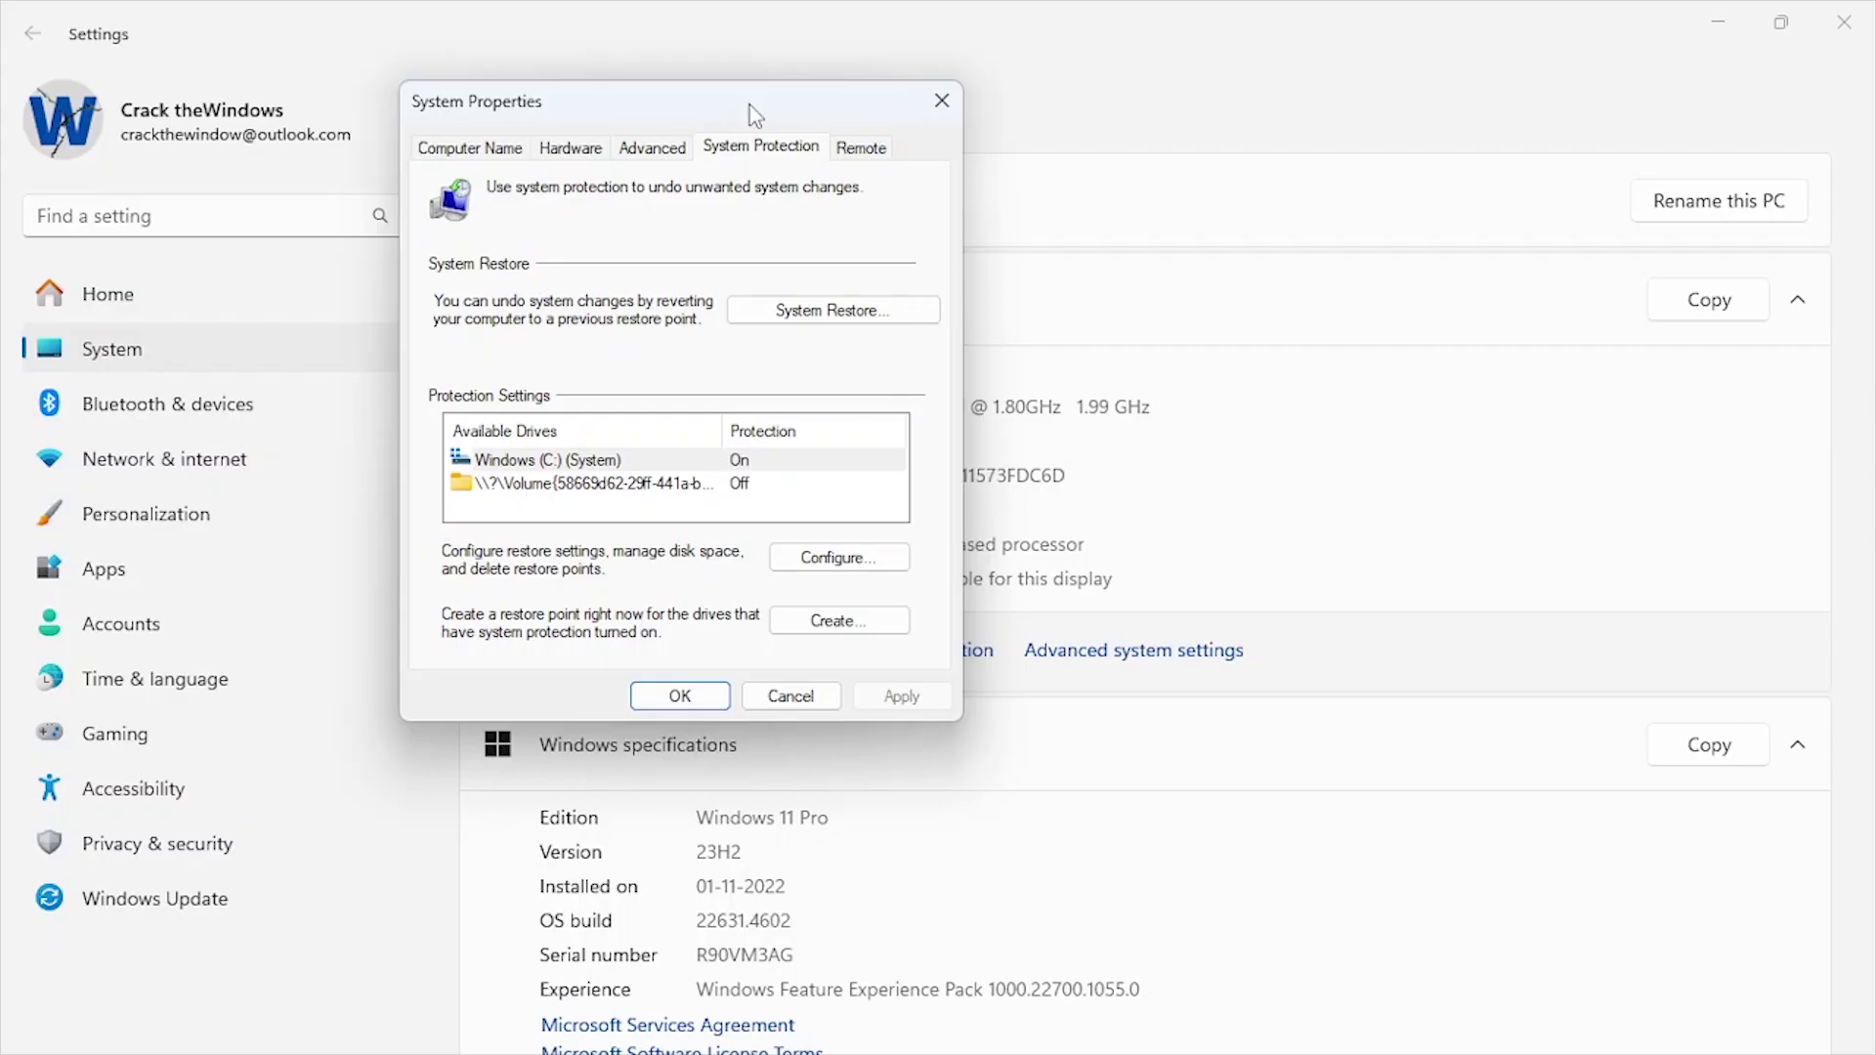
# Delete all restore points for Windows (C:) and confirm the deletion.
pyautogui.click(637, 464)
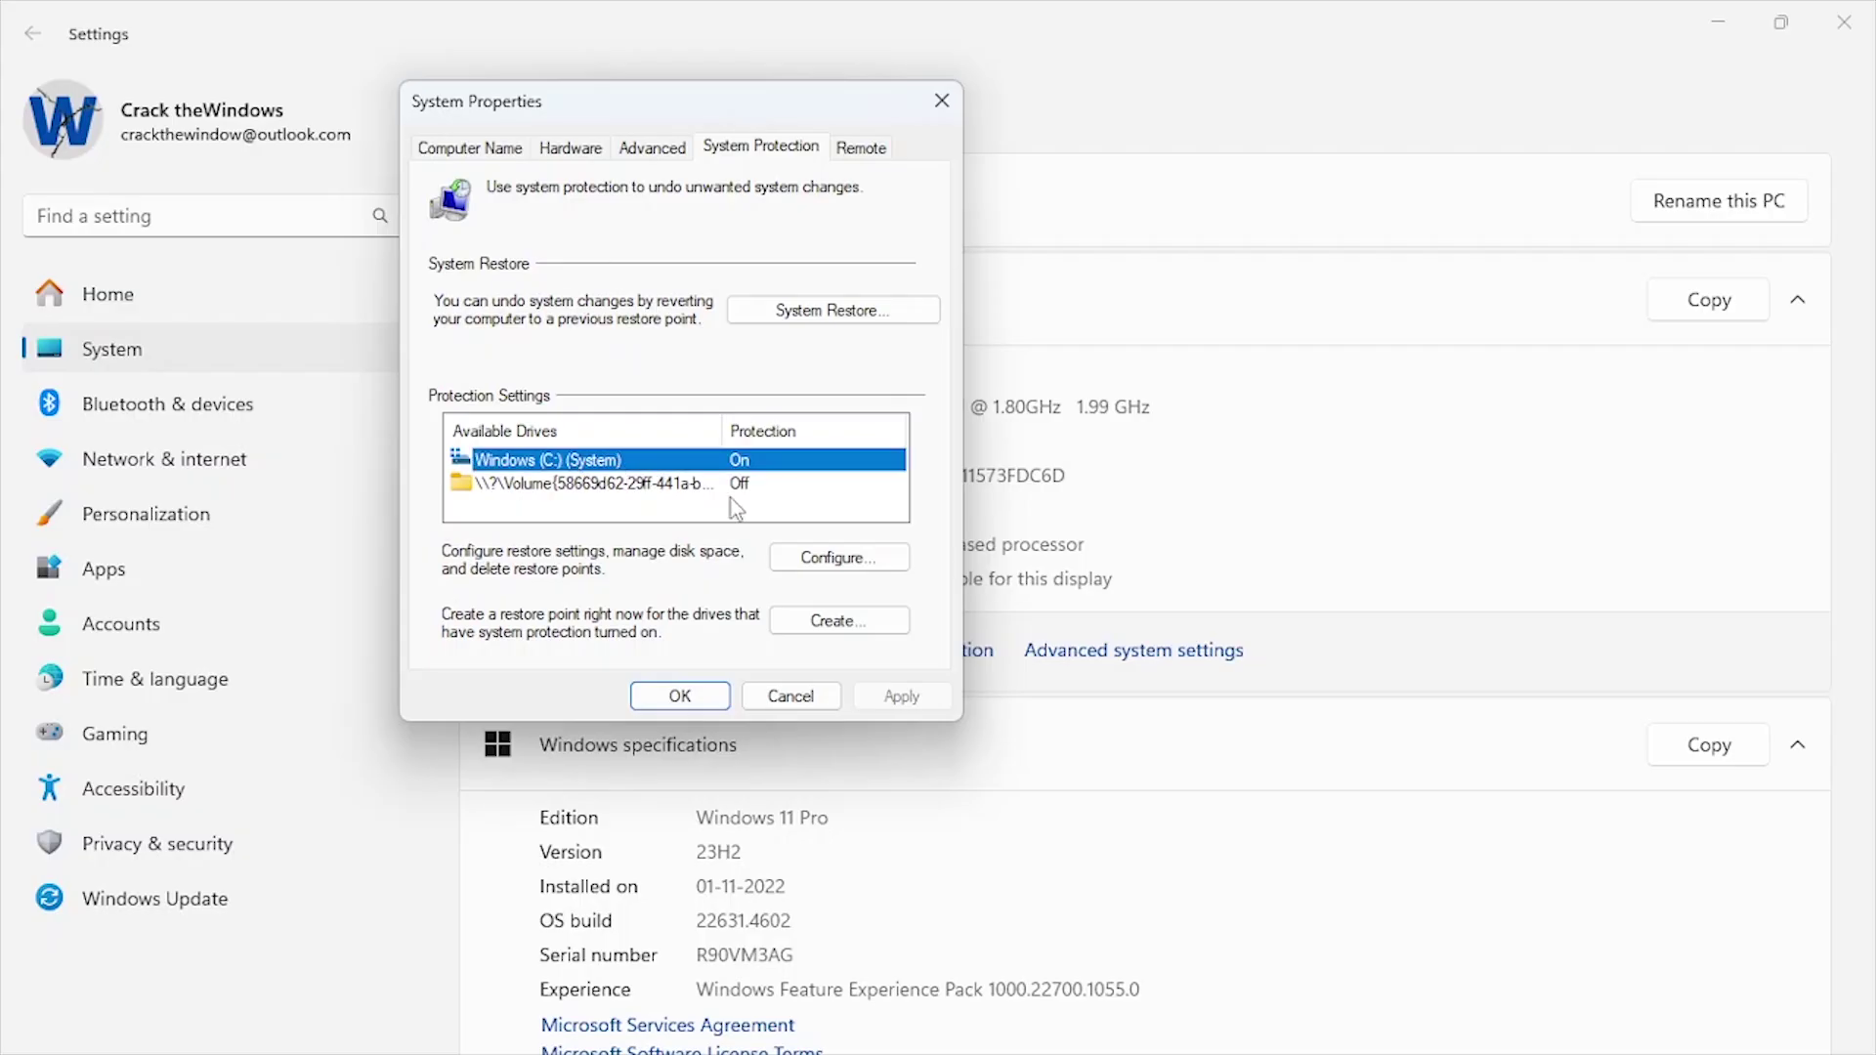
pyautogui.click(844, 563)
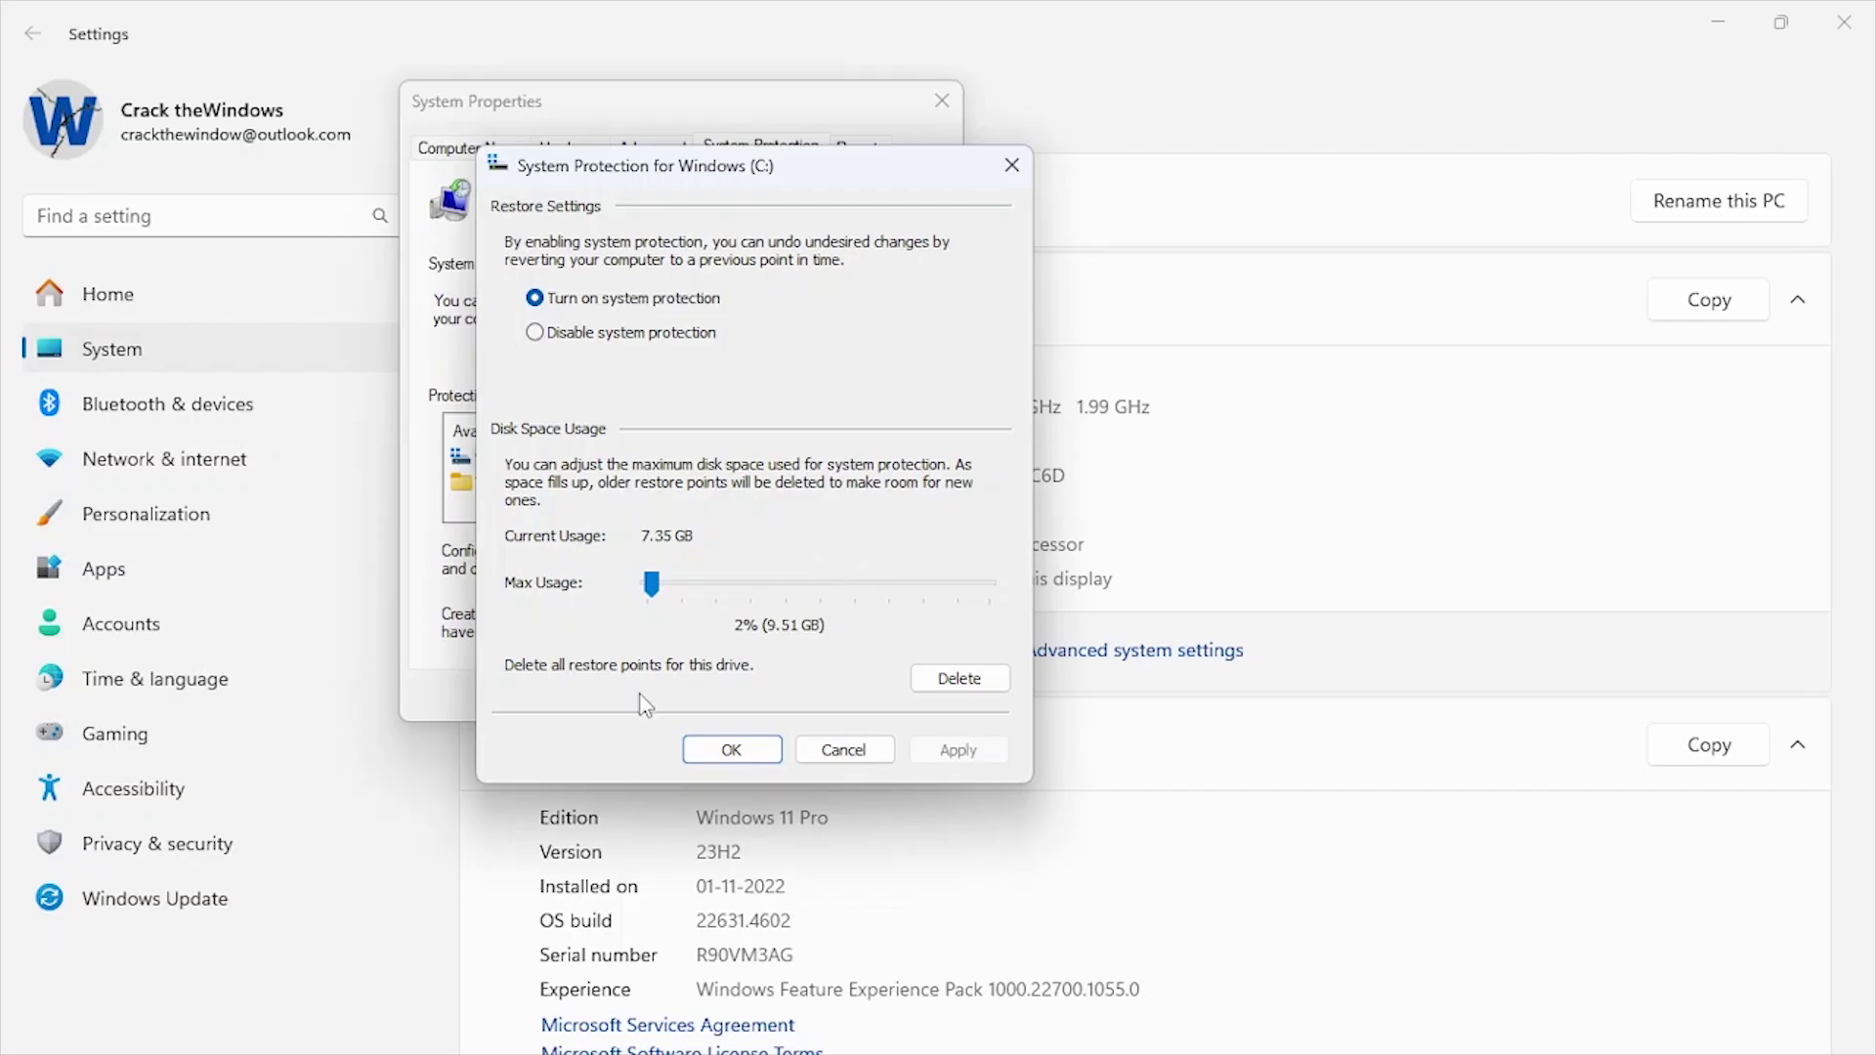
pyautogui.click(948, 684)
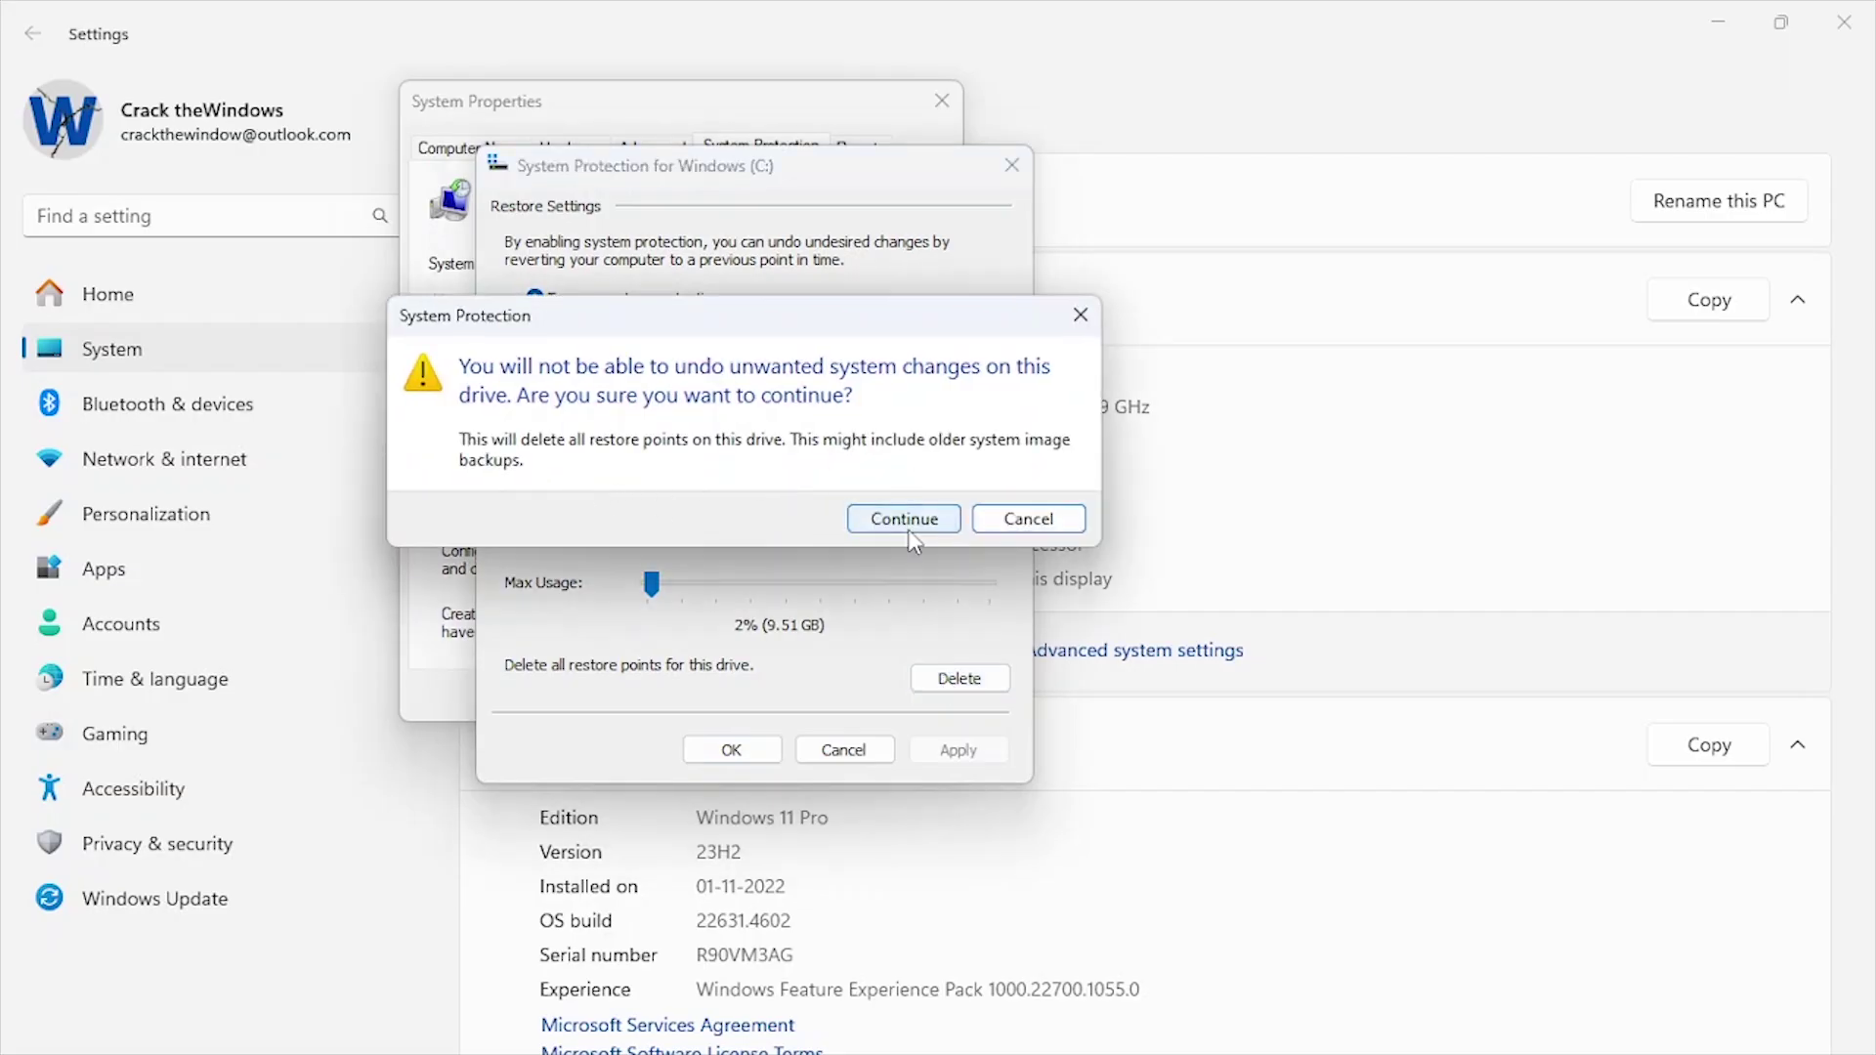
pyautogui.click(907, 524)
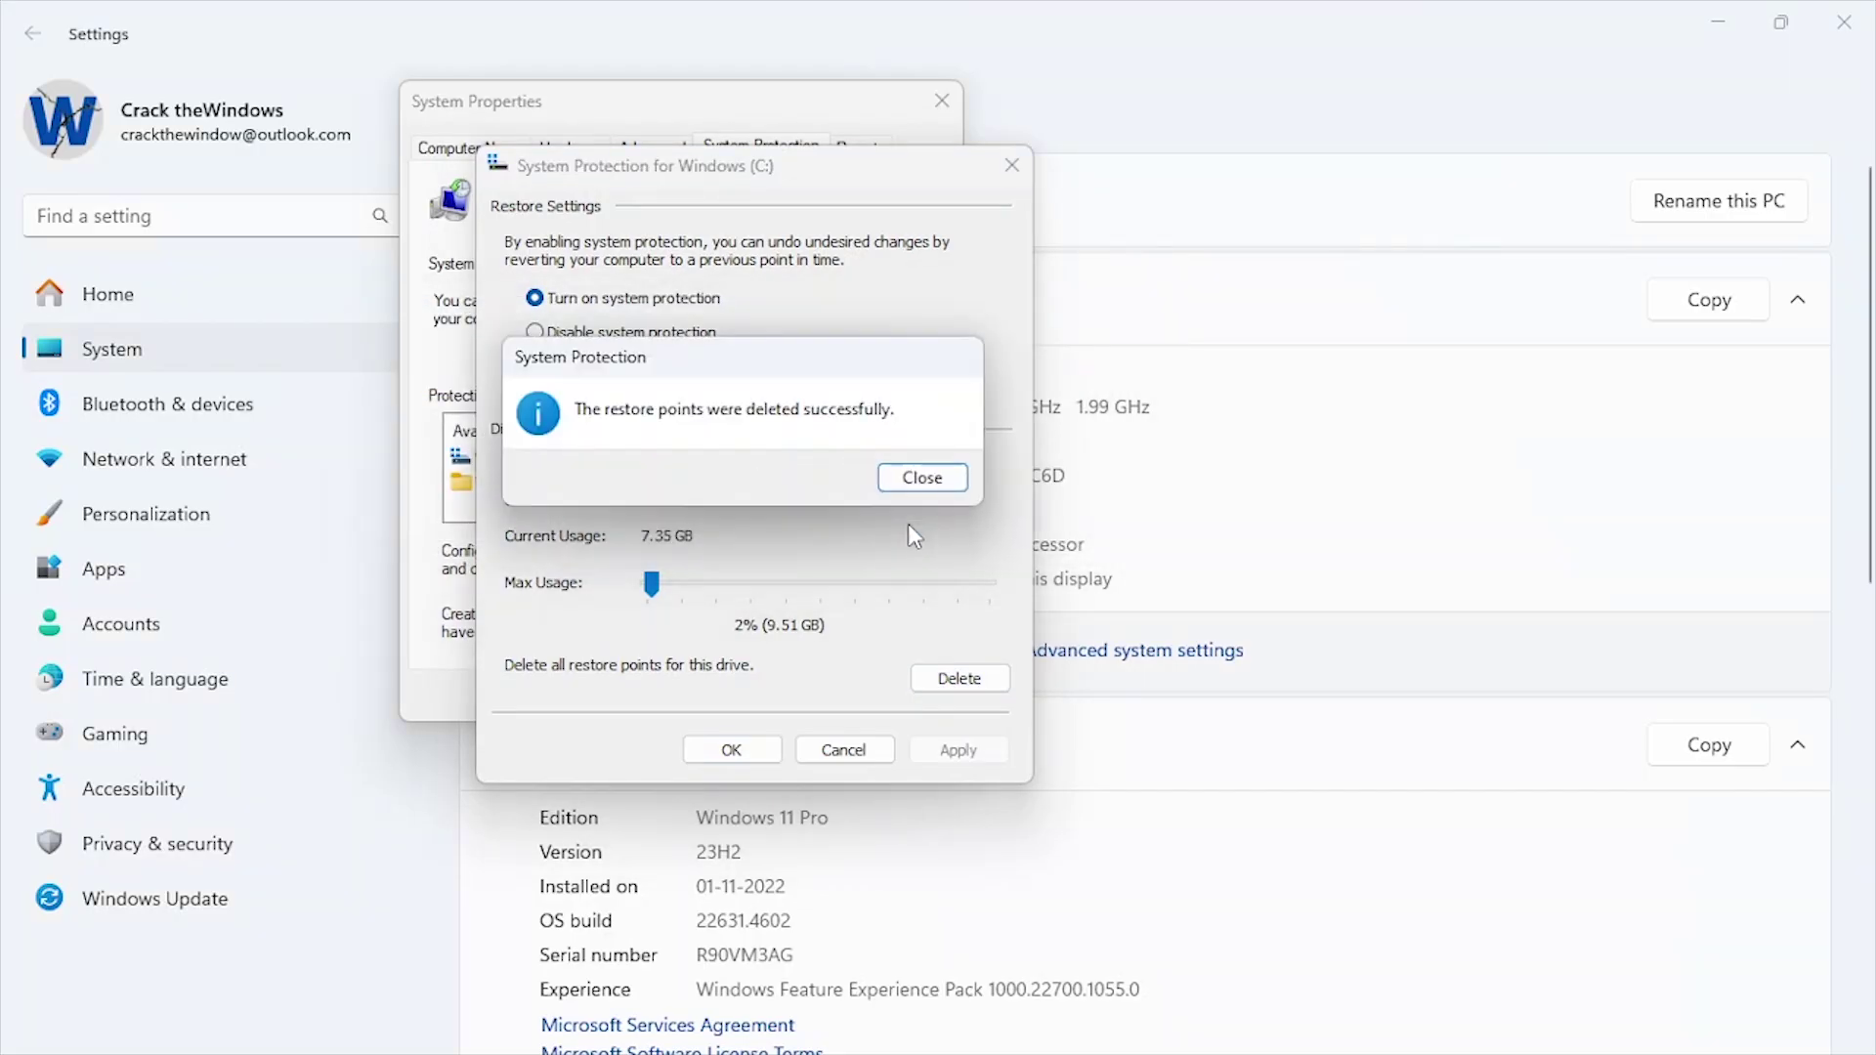
pyautogui.click(928, 488)
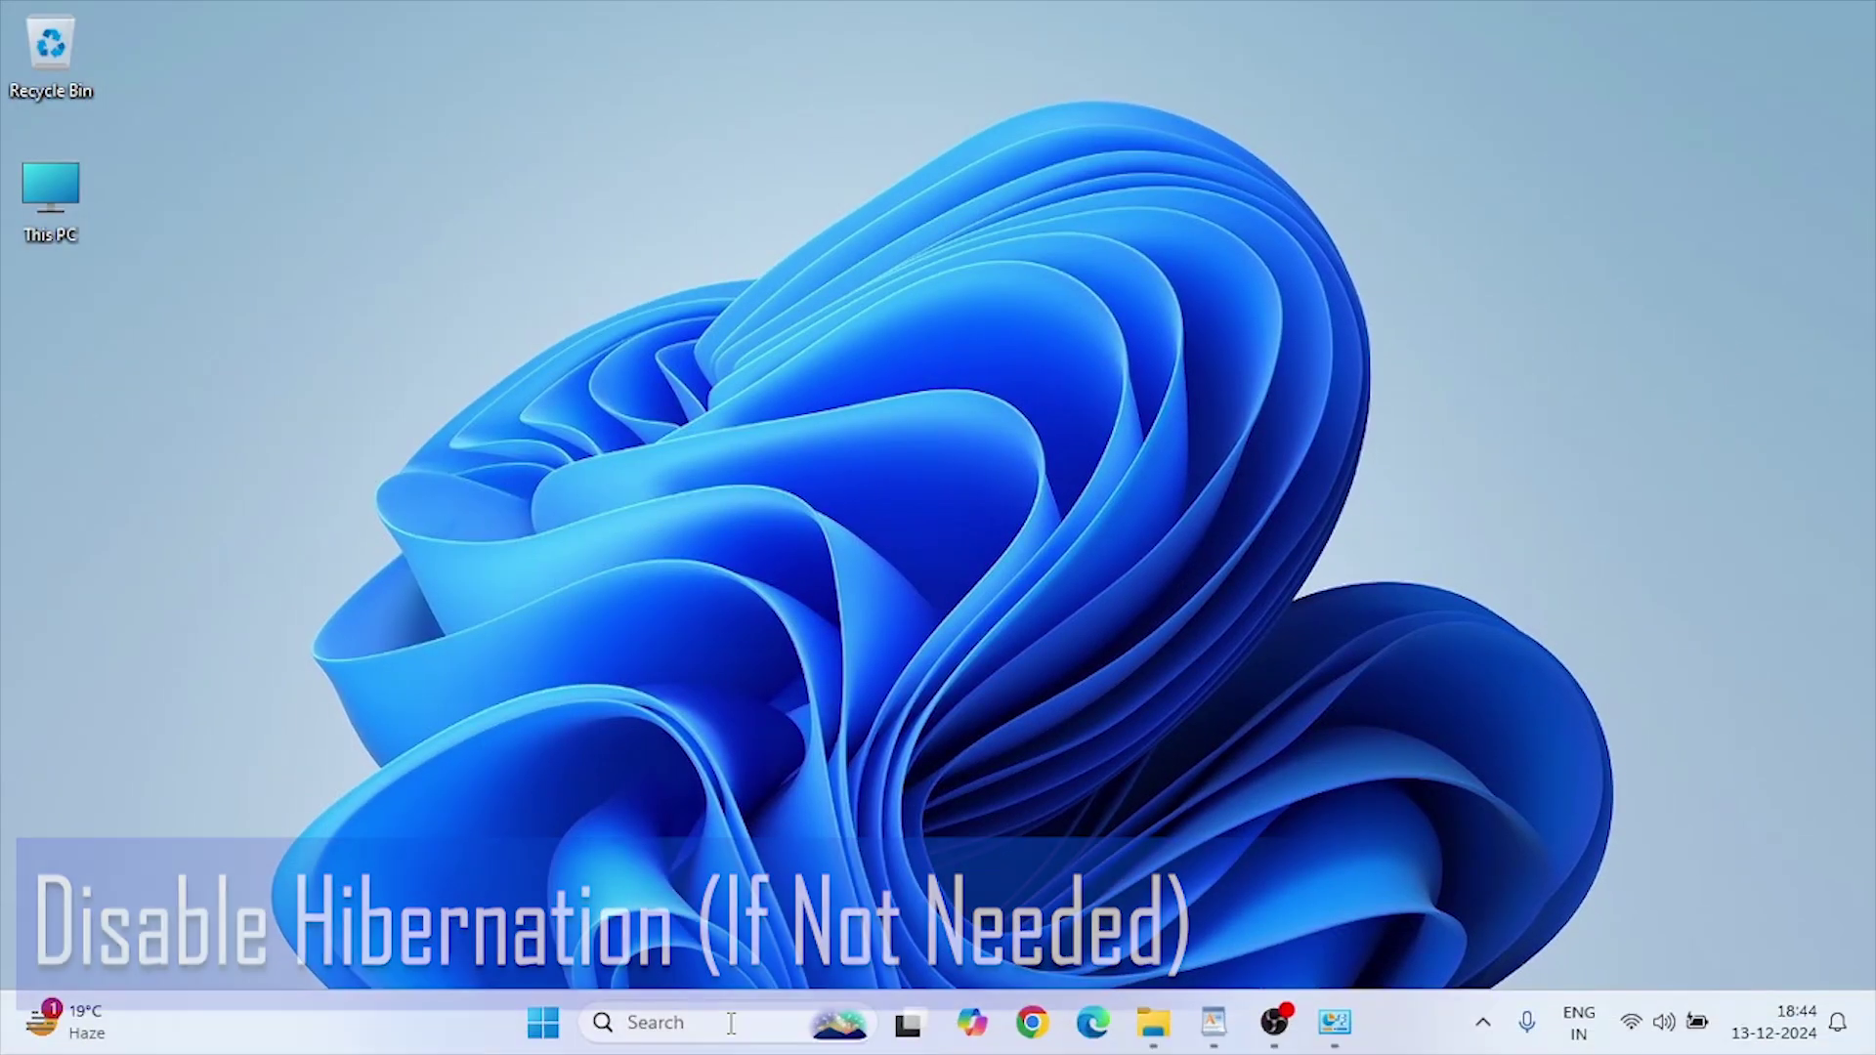
# Run powercfg /hibernate off in a Command Prompt launched as administrator.
pyautogui.click(729, 1023)
pyautogui.write('cmd')
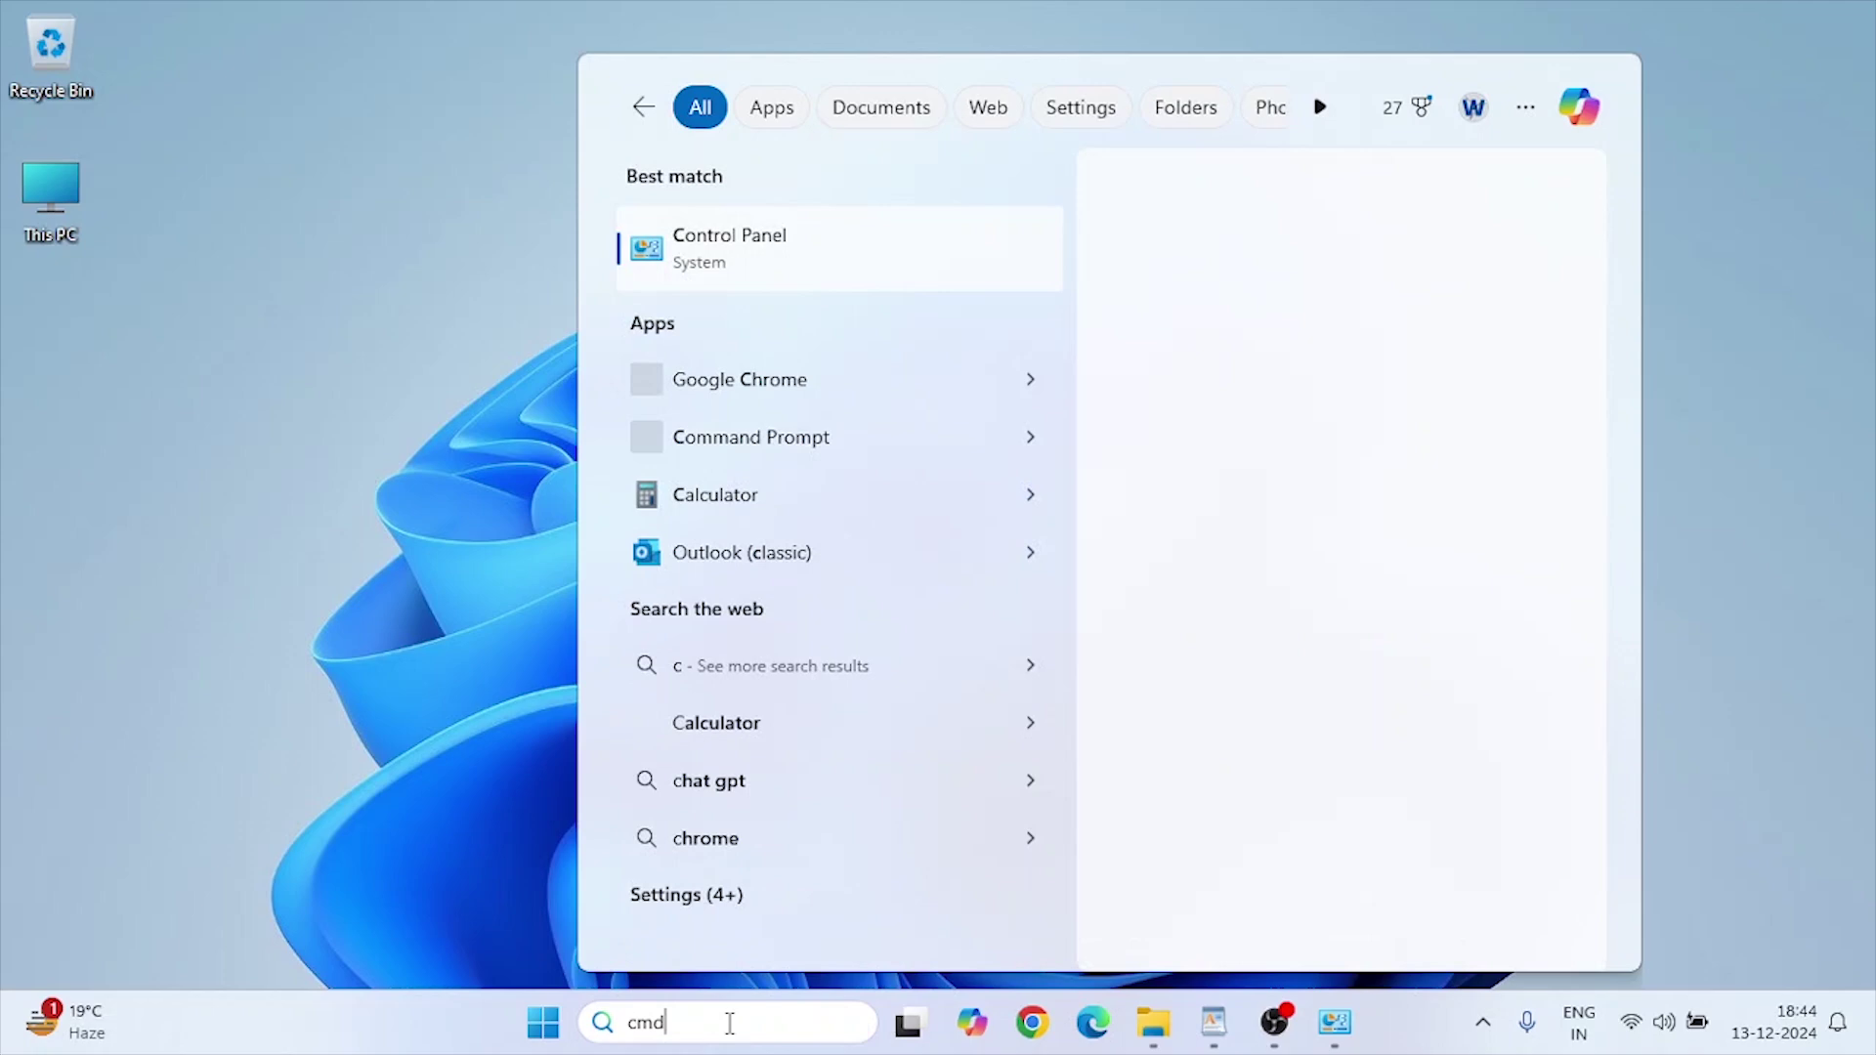
pyautogui.rightClick(782, 259)
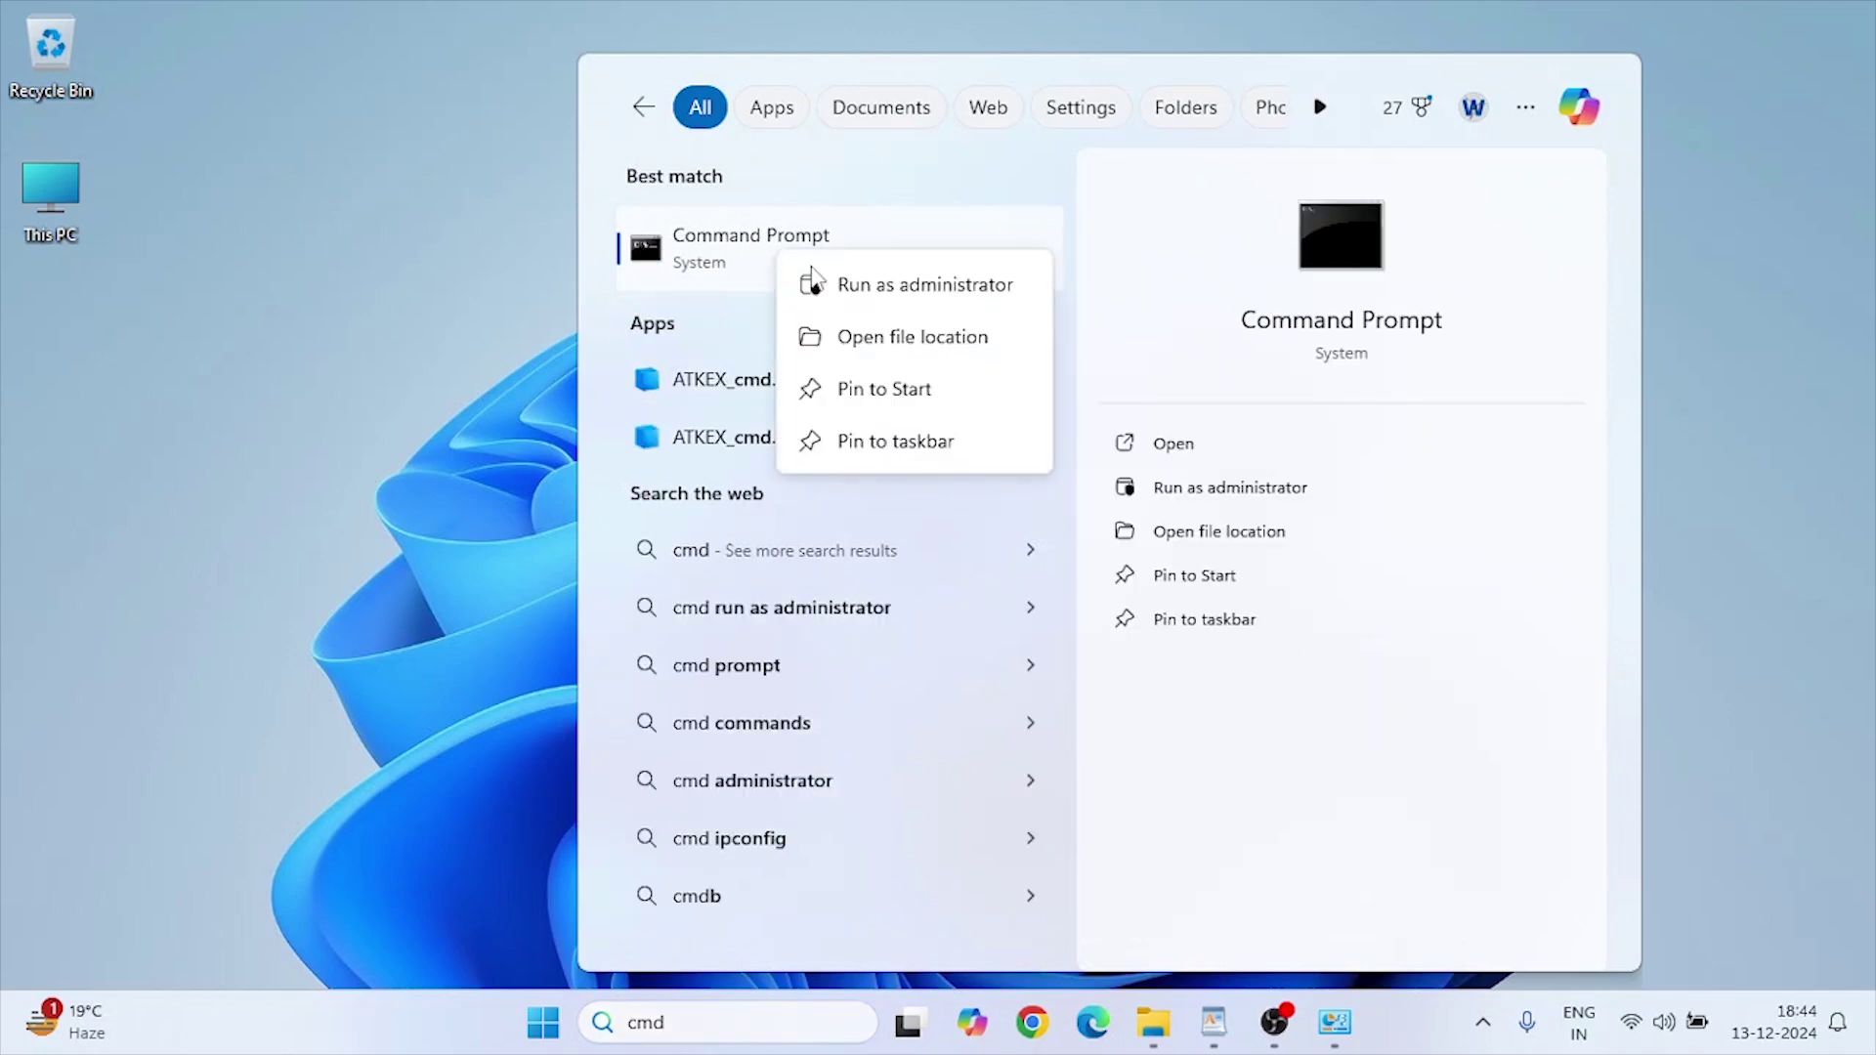
pyautogui.click(814, 281)
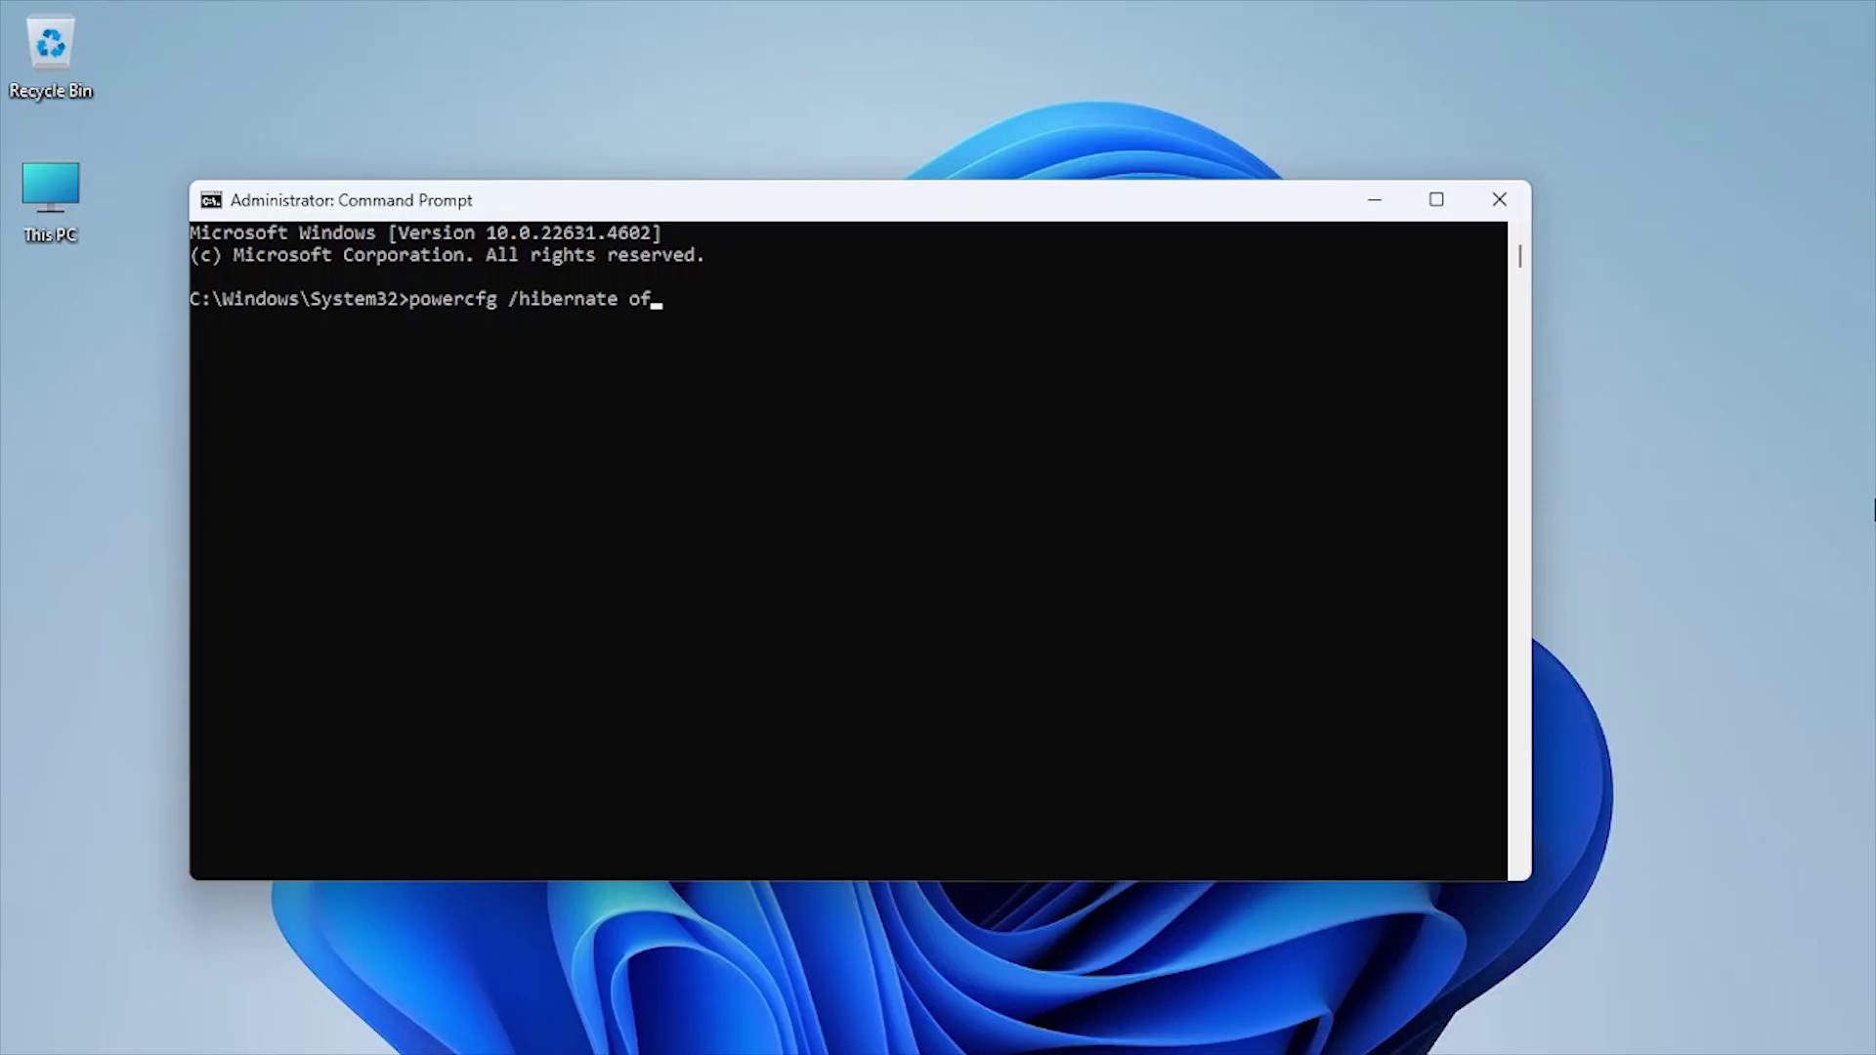
pyautogui.press('Return')
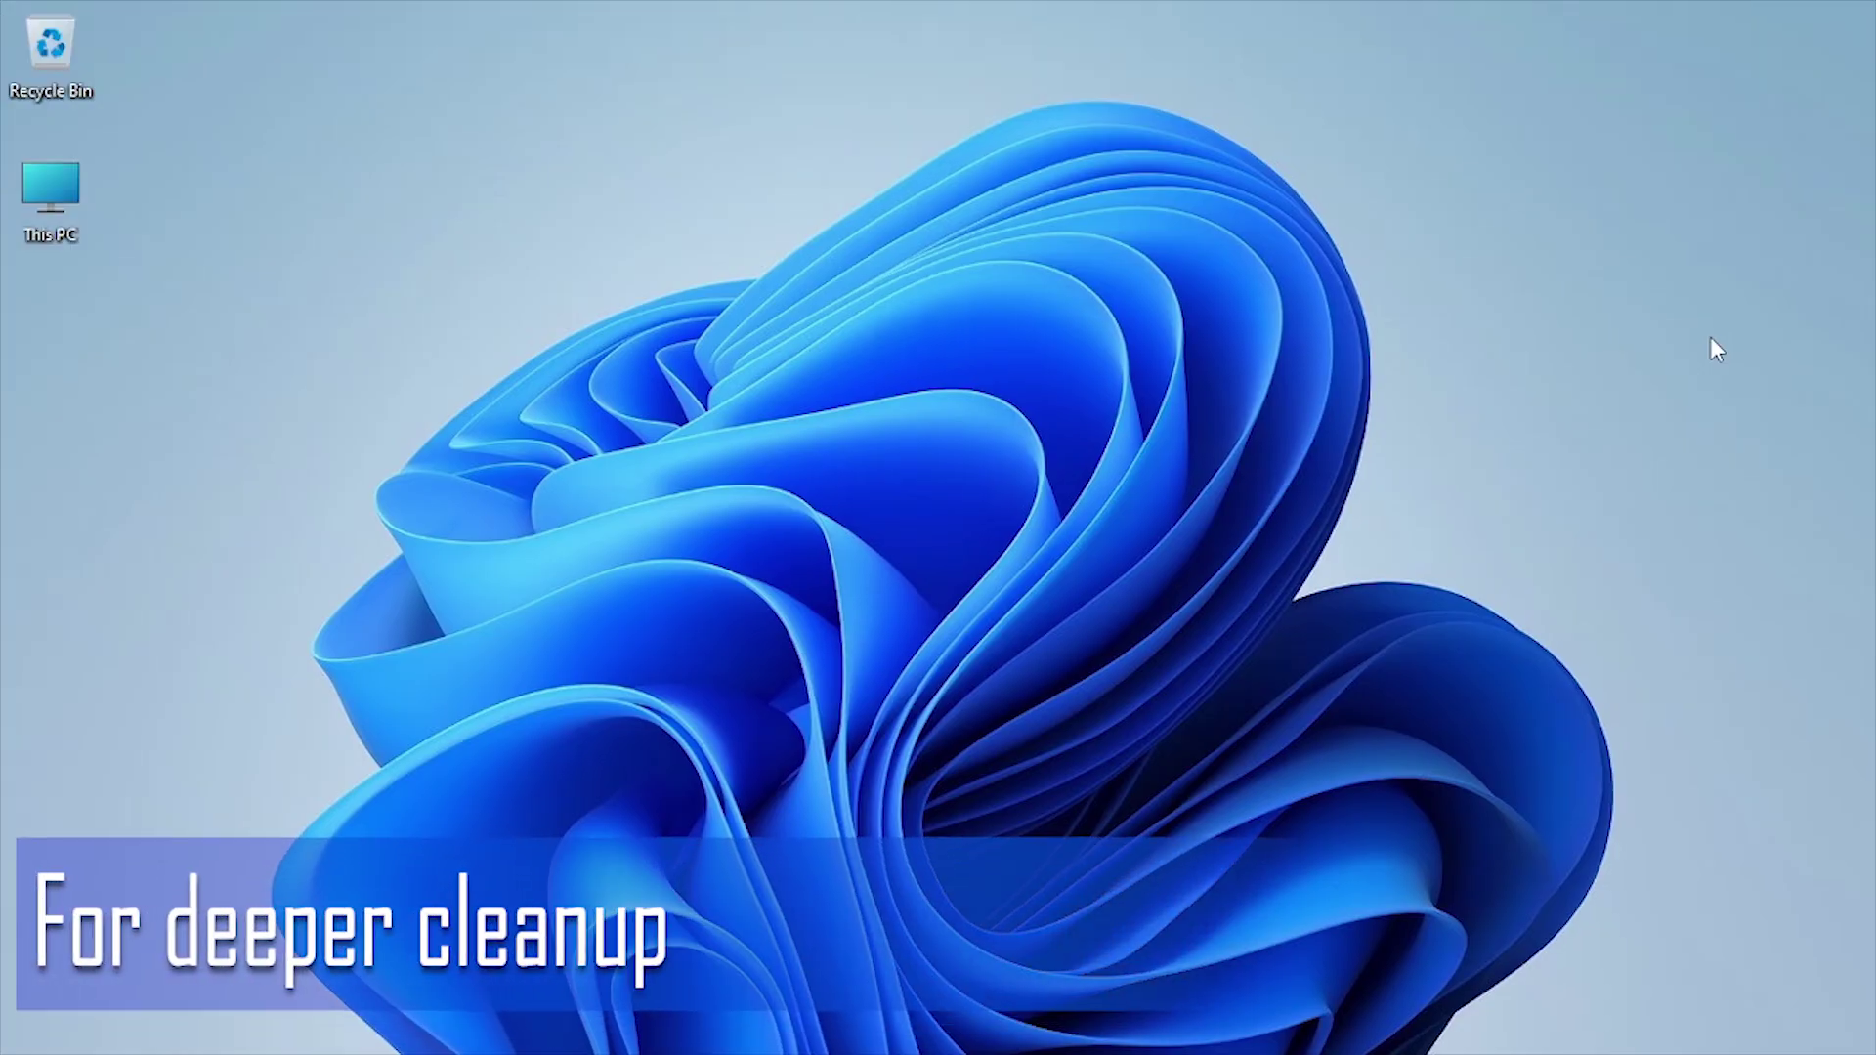
# Launch Disk Cleanup as administrator for the Windows (C:) drive.
pyautogui.click(713, 1026)
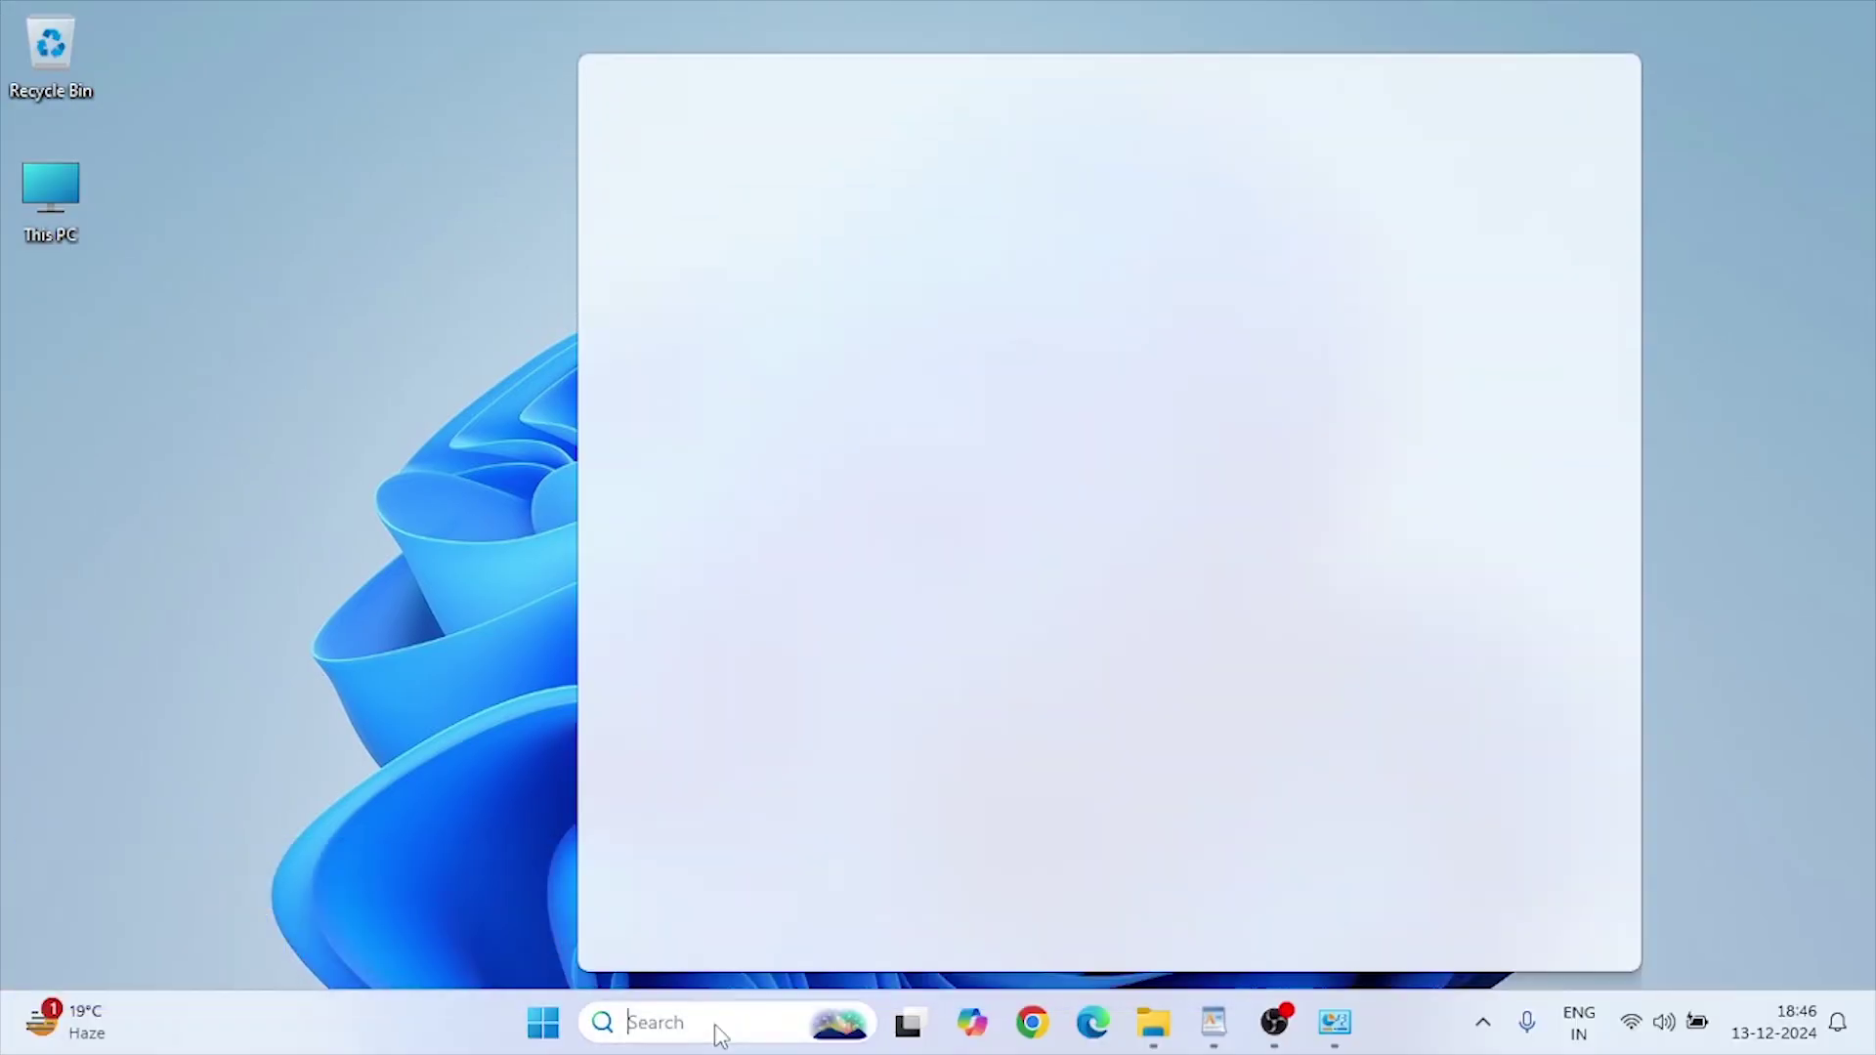
pyautogui.write('disk')
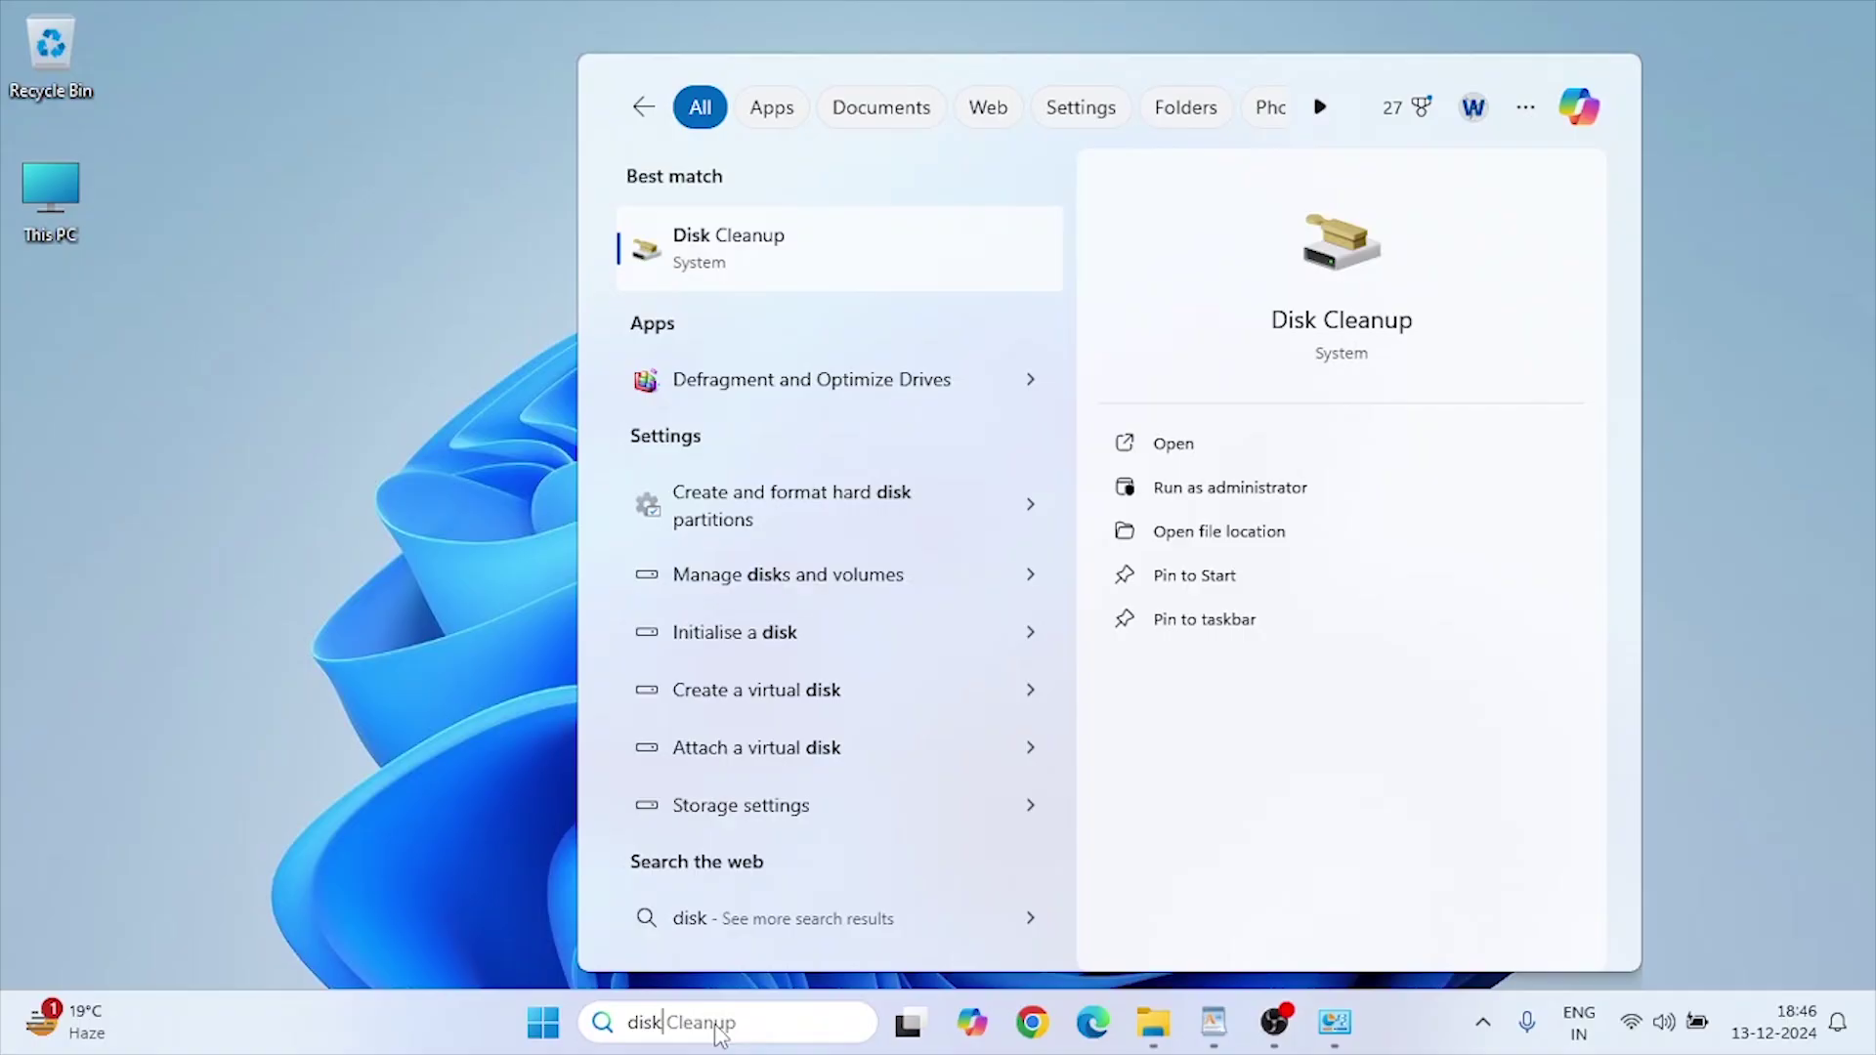
pyautogui.rightClick(733, 262)
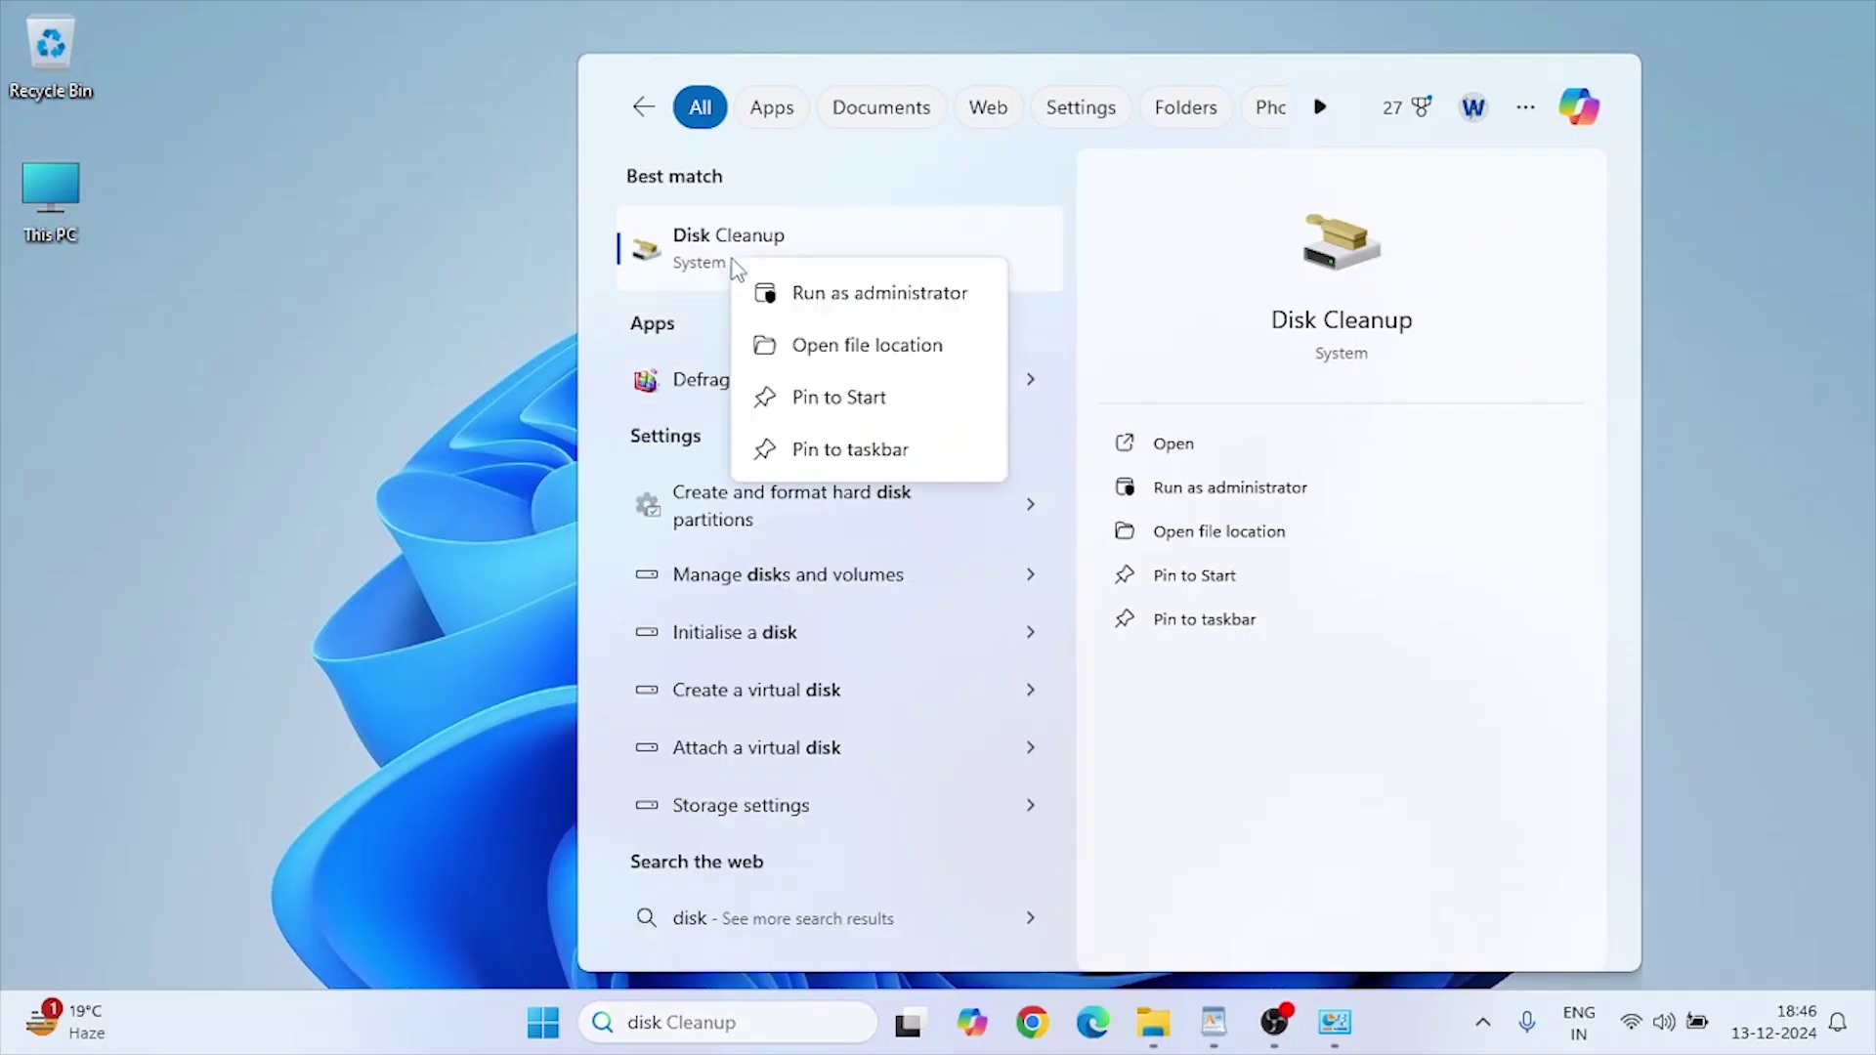
pyautogui.click(796, 295)
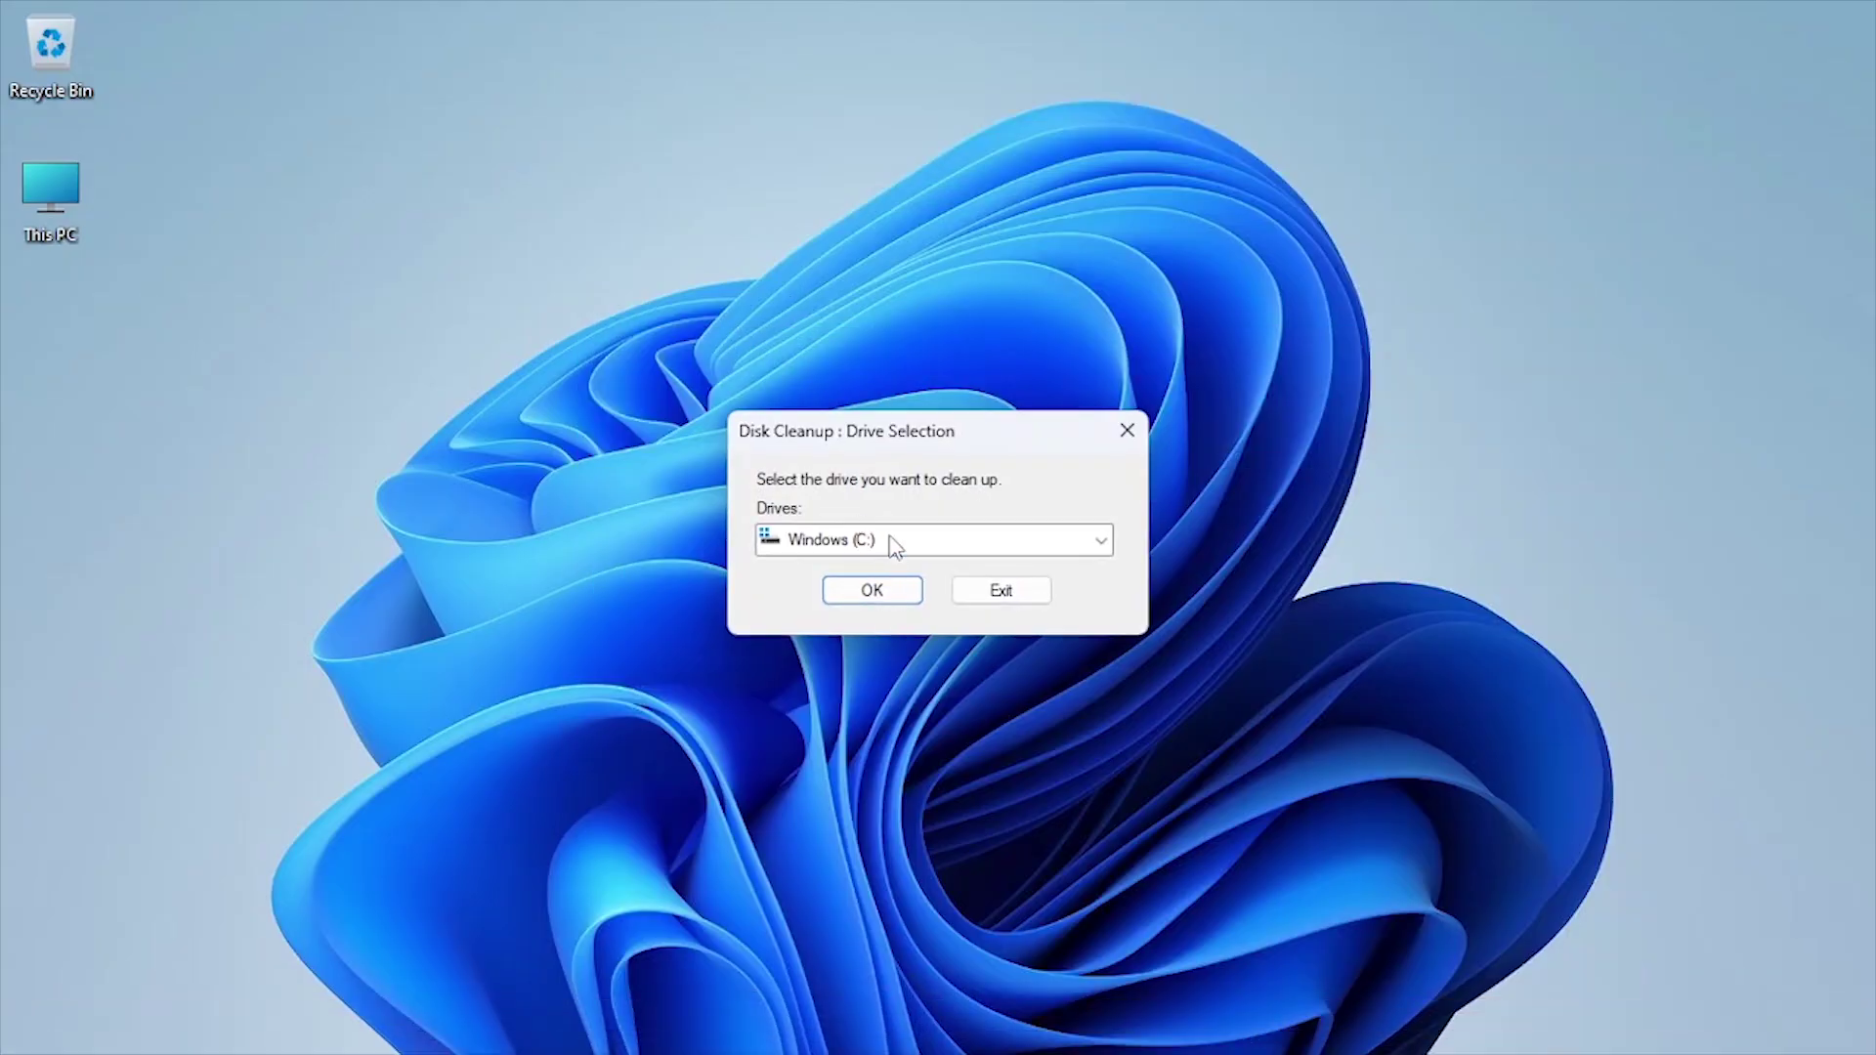
pyautogui.click(874, 589)
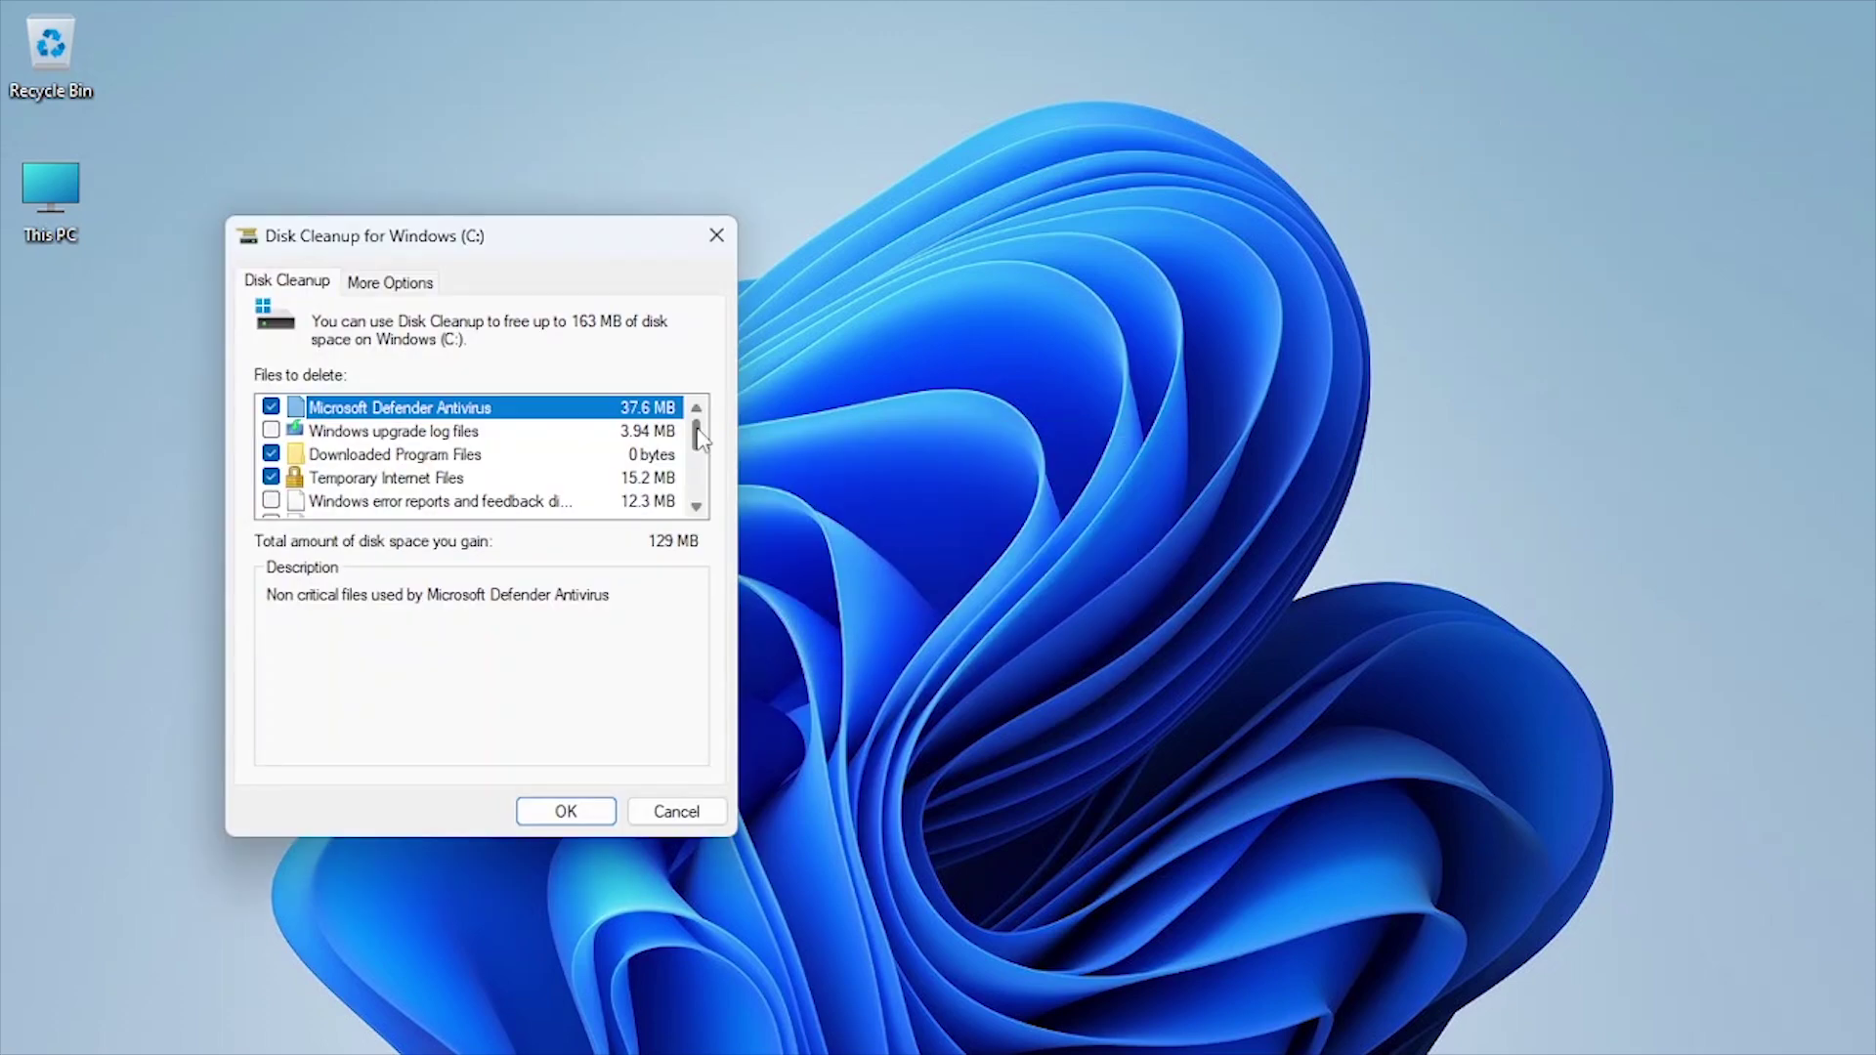
# Permanently delete the checked junk-file categories, about 149 MB.
pyautogui.moveTo(696, 440); pyautogui.dragTo(700, 459)
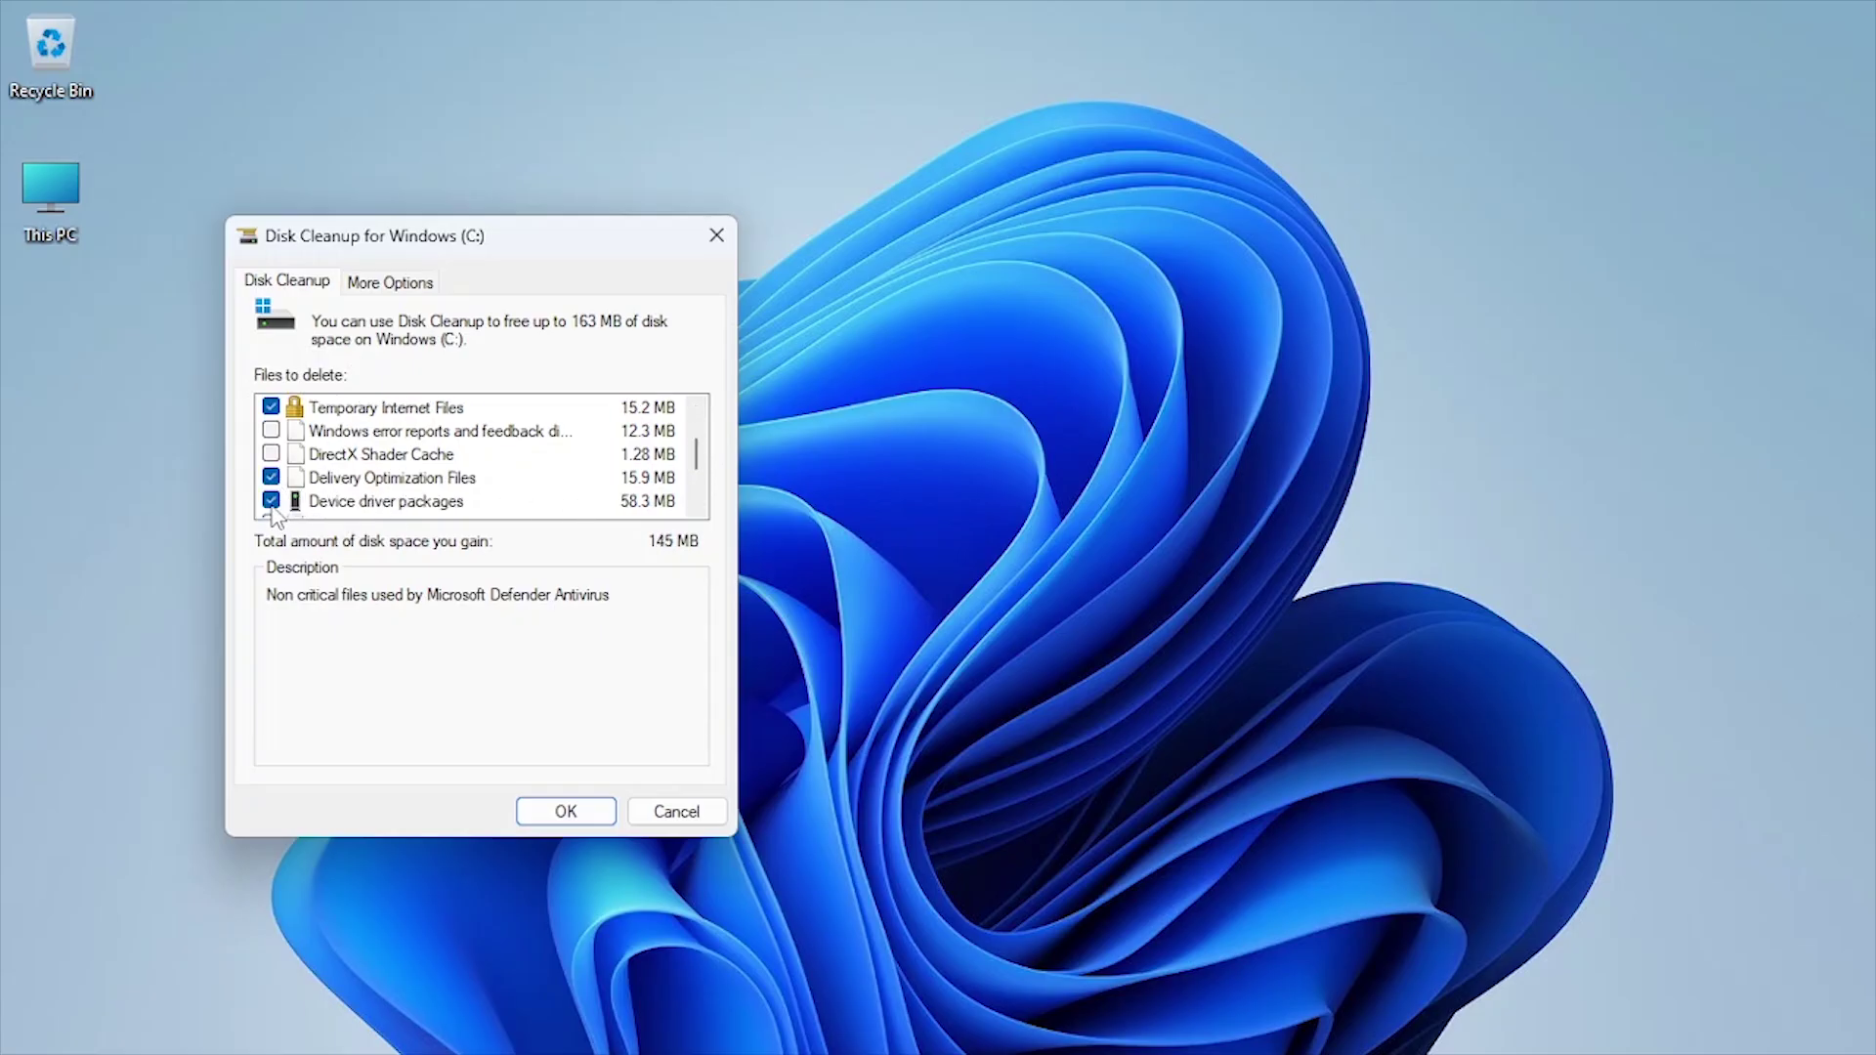
pyautogui.moveTo(701, 451)
pyautogui.mouseDown()
pyautogui.moveTo(702, 485)
pyautogui.moveTo(706, 437)
pyautogui.mouseUp()
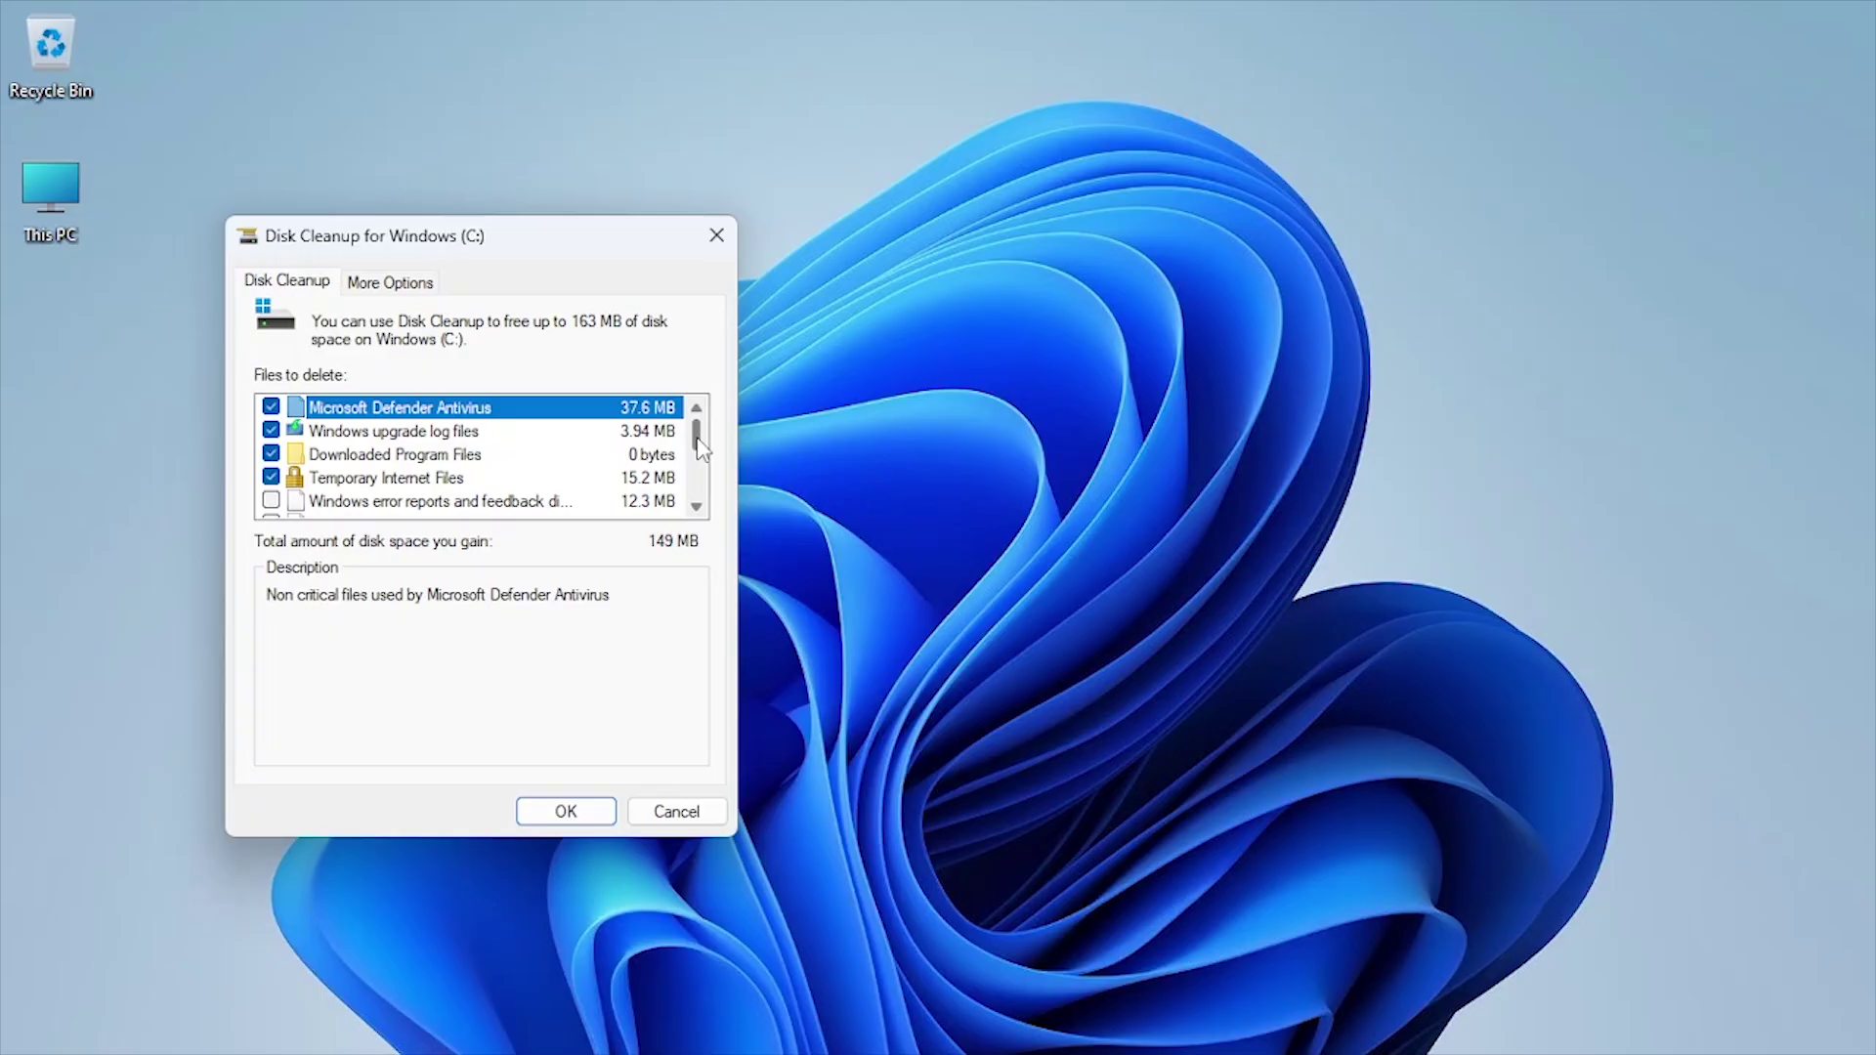
pyautogui.moveTo(702, 446)
pyautogui.mouseDown()
pyautogui.moveTo(703, 491)
pyautogui.moveTo(701, 442)
pyautogui.mouseUp()
pyautogui.click(561, 812)
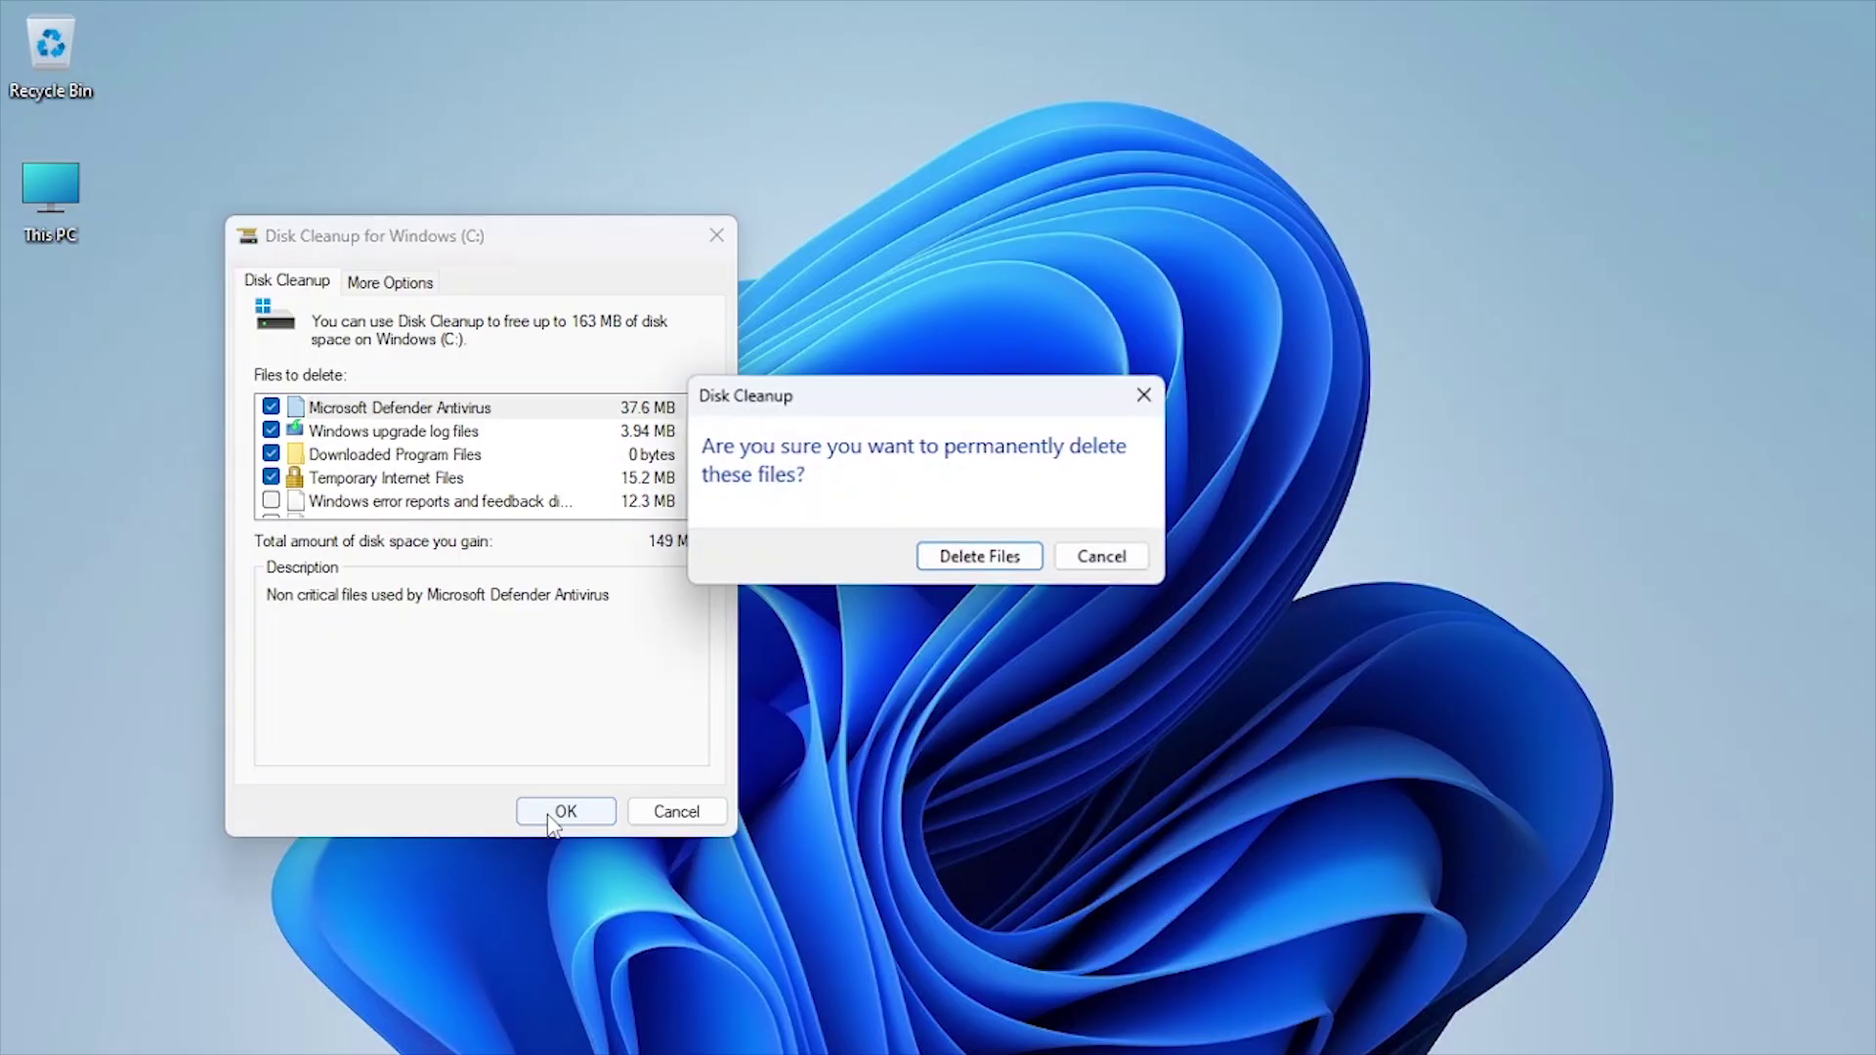
pyautogui.click(946, 559)
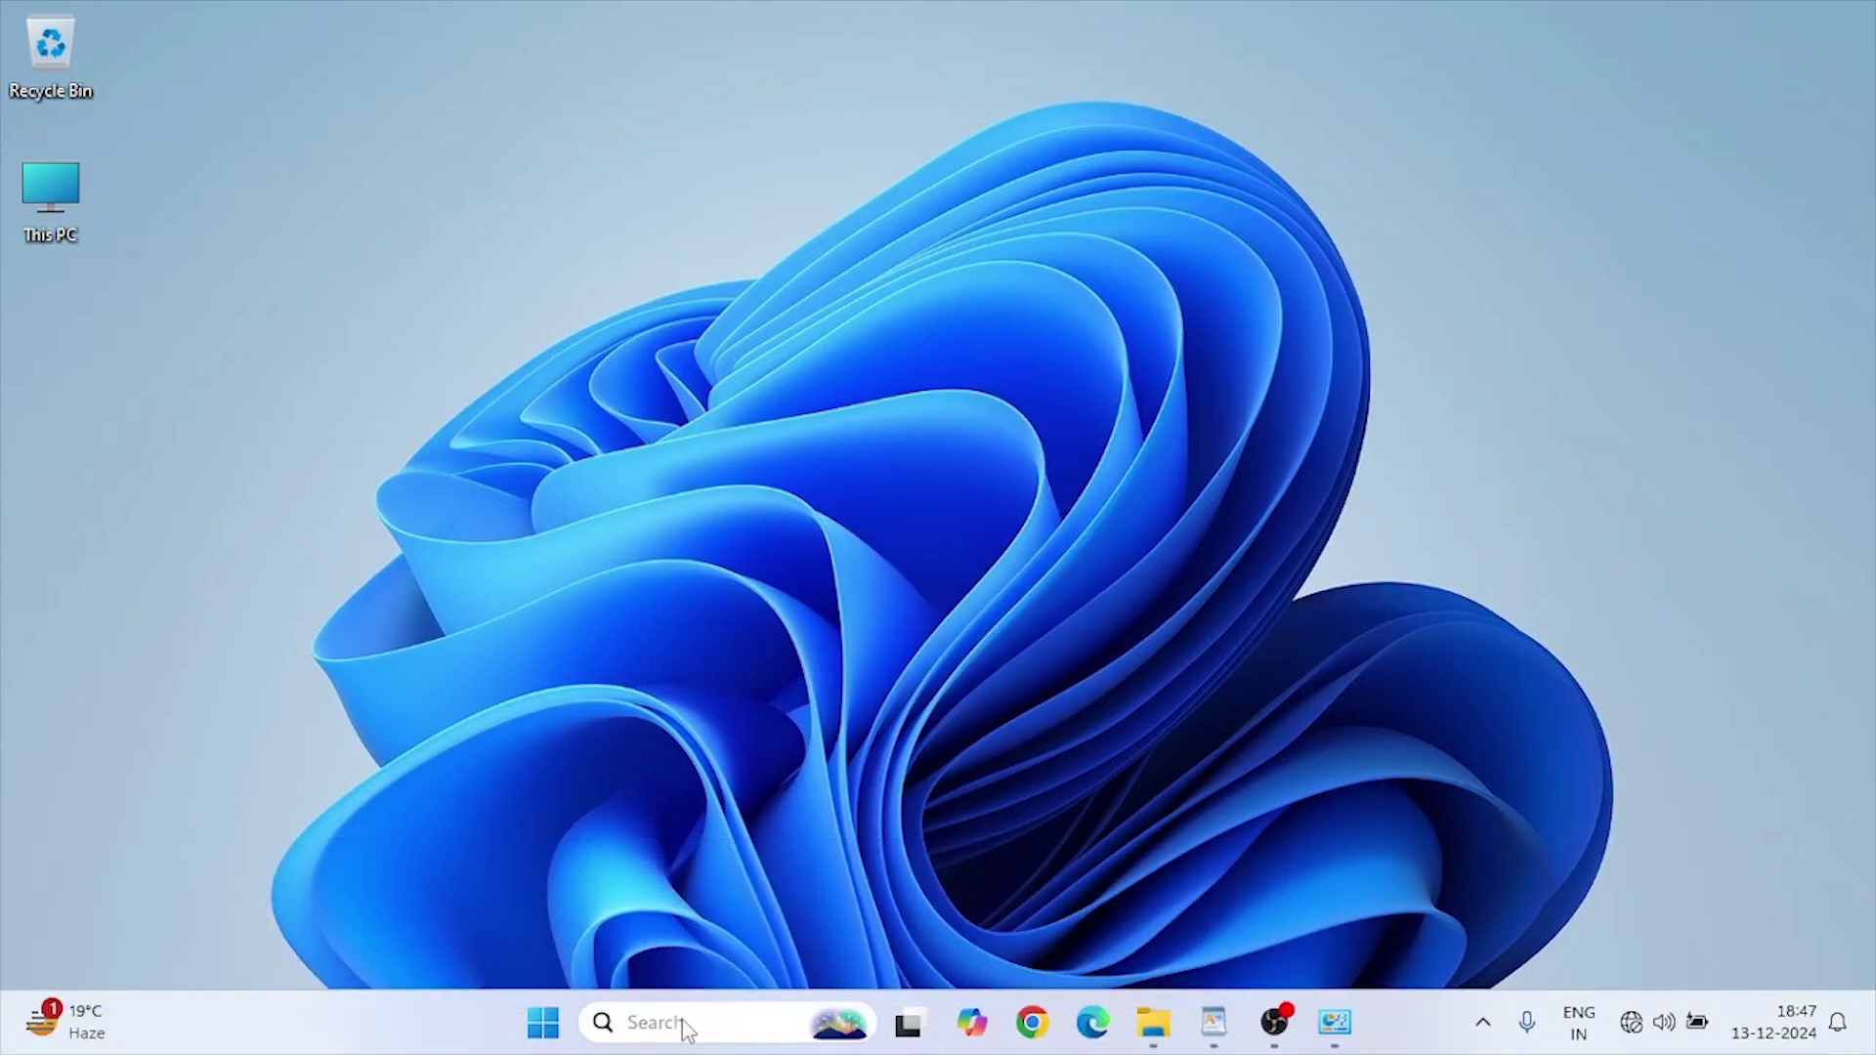
# Open Settings' Installed apps list sorted by Size (Large to small).
pyautogui.click(683, 1022)
pyautogui.write('ettings')
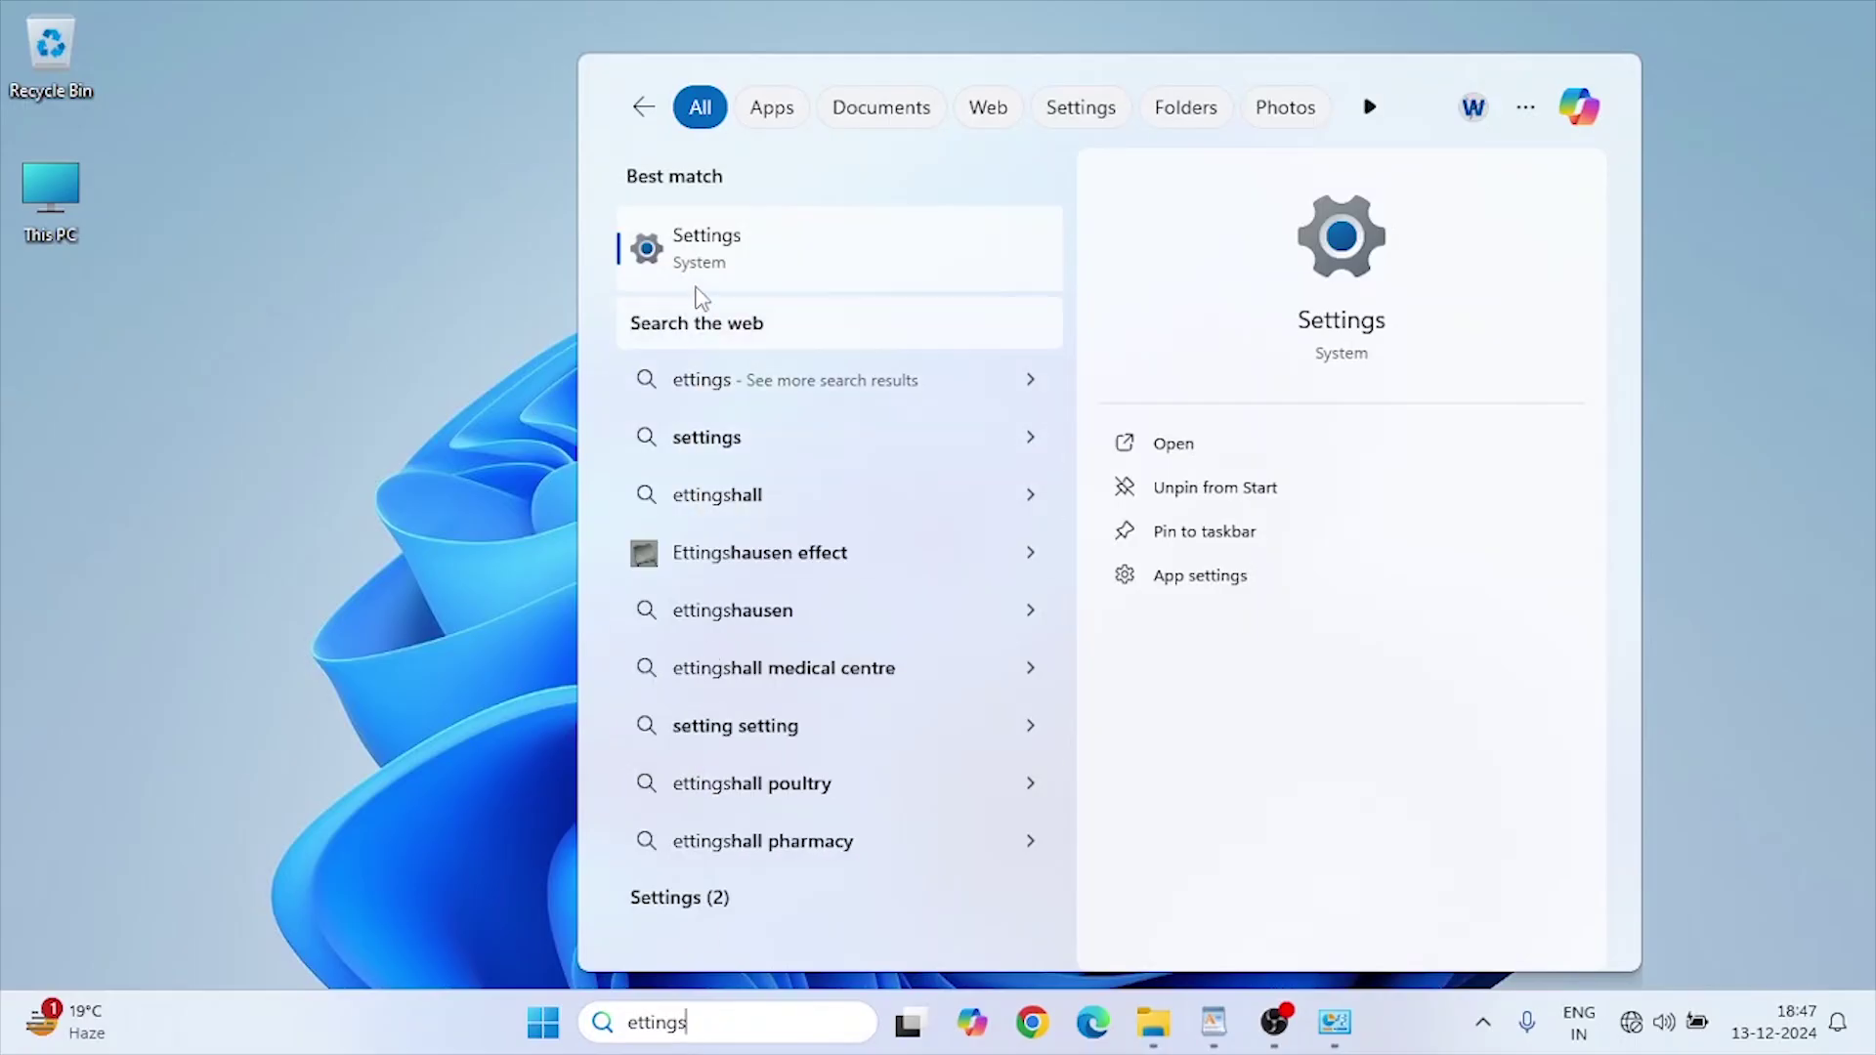
pyautogui.press('Home')
pyautogui.write('s')
pyautogui.press('Return')
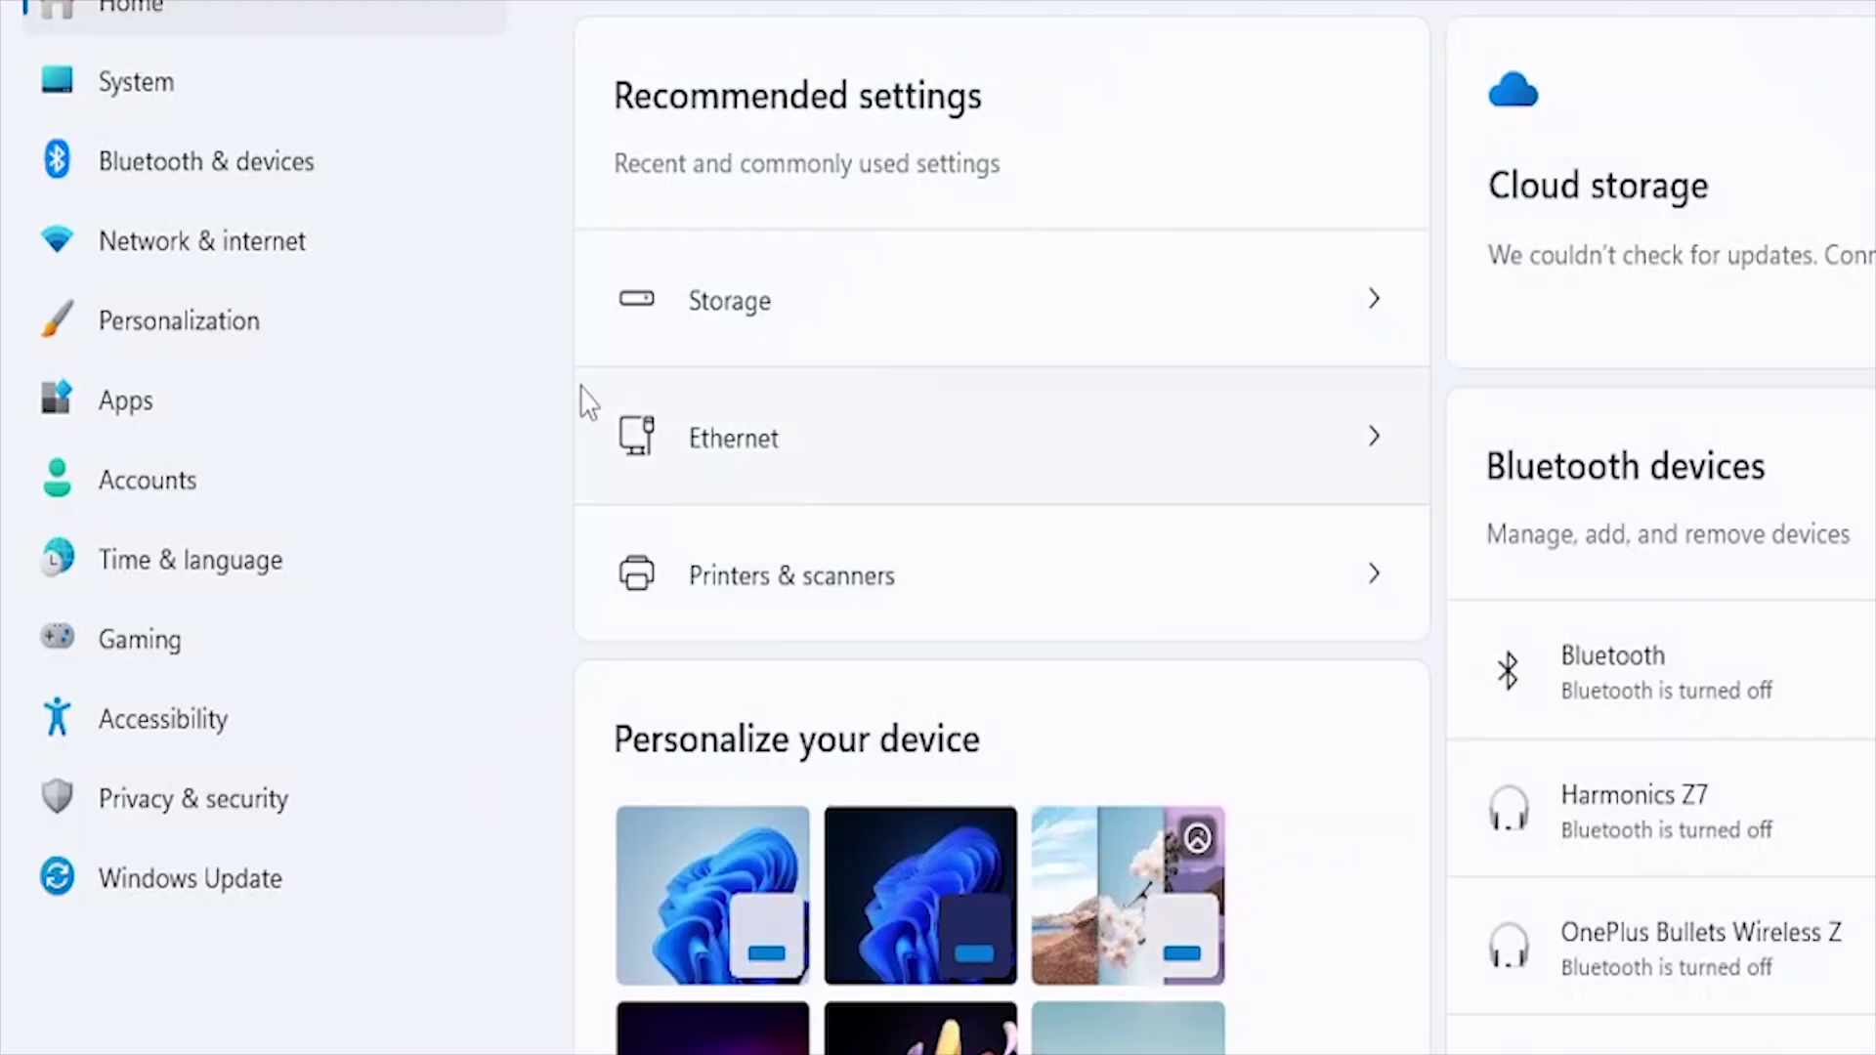
pyautogui.click(208, 393)
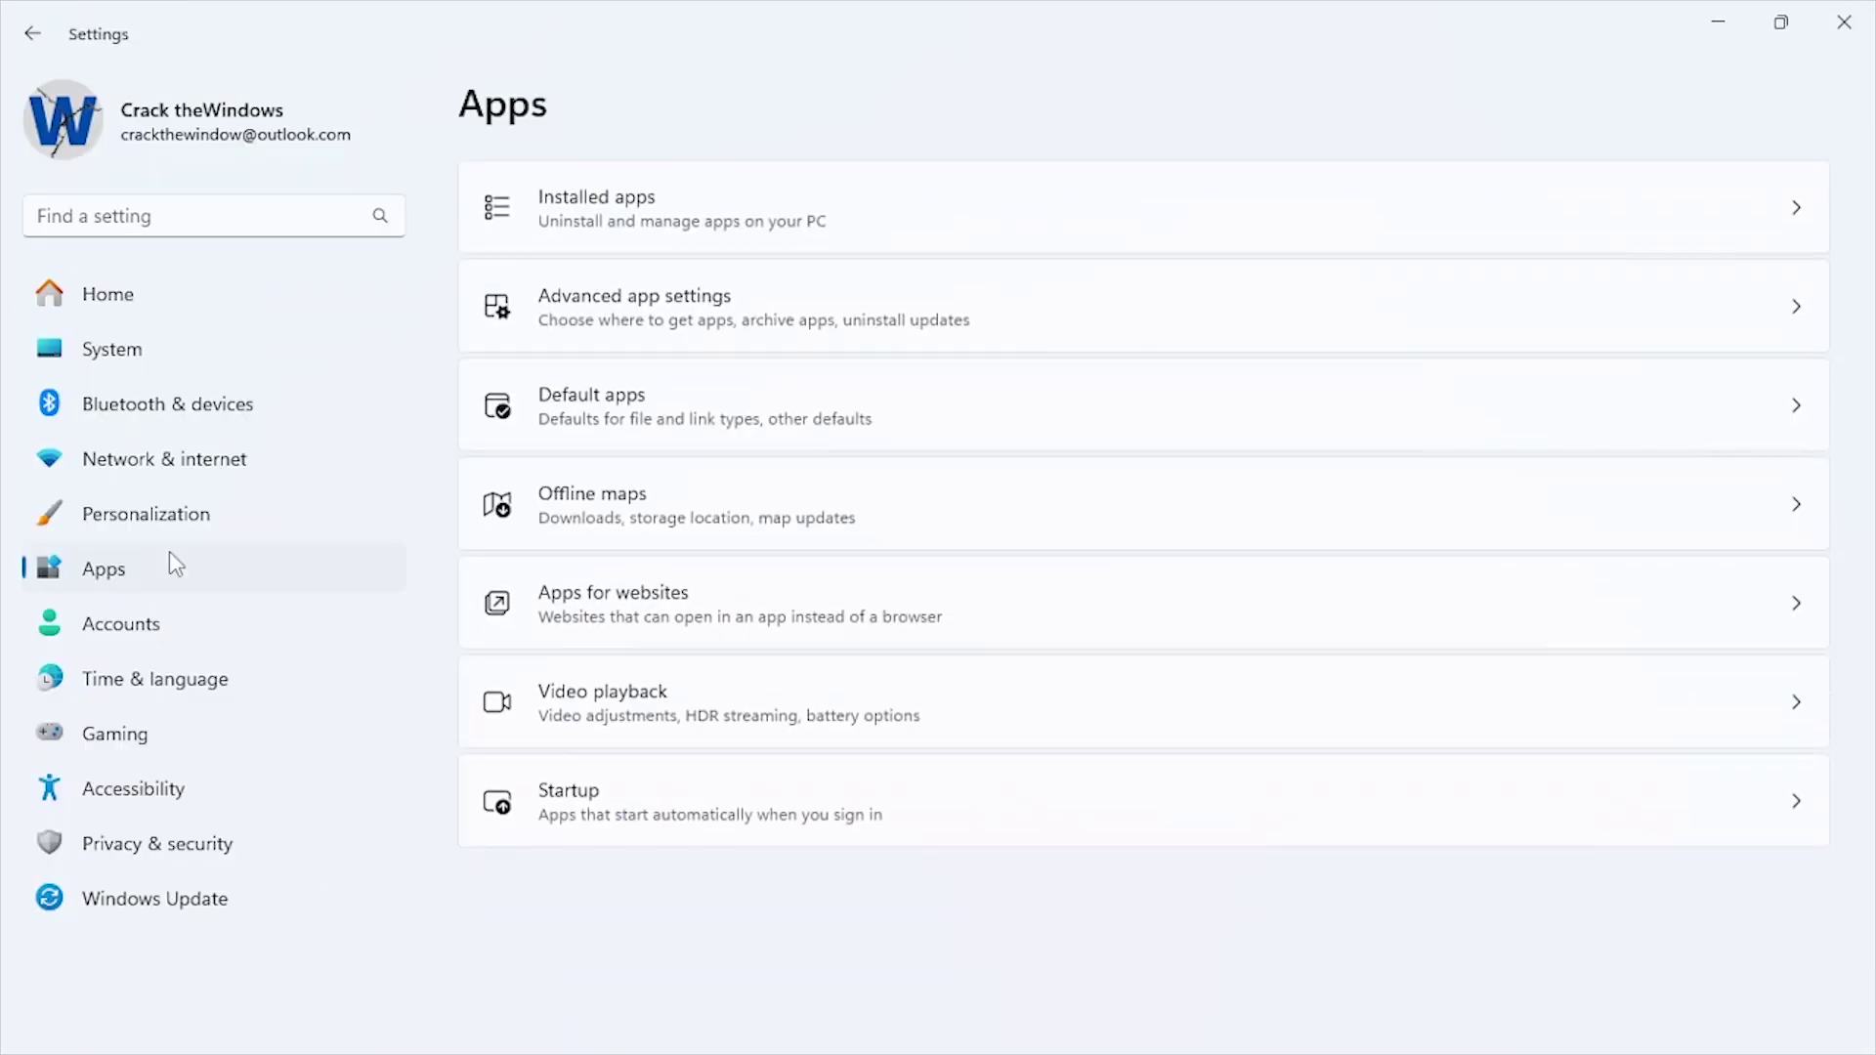
pyautogui.click(804, 229)
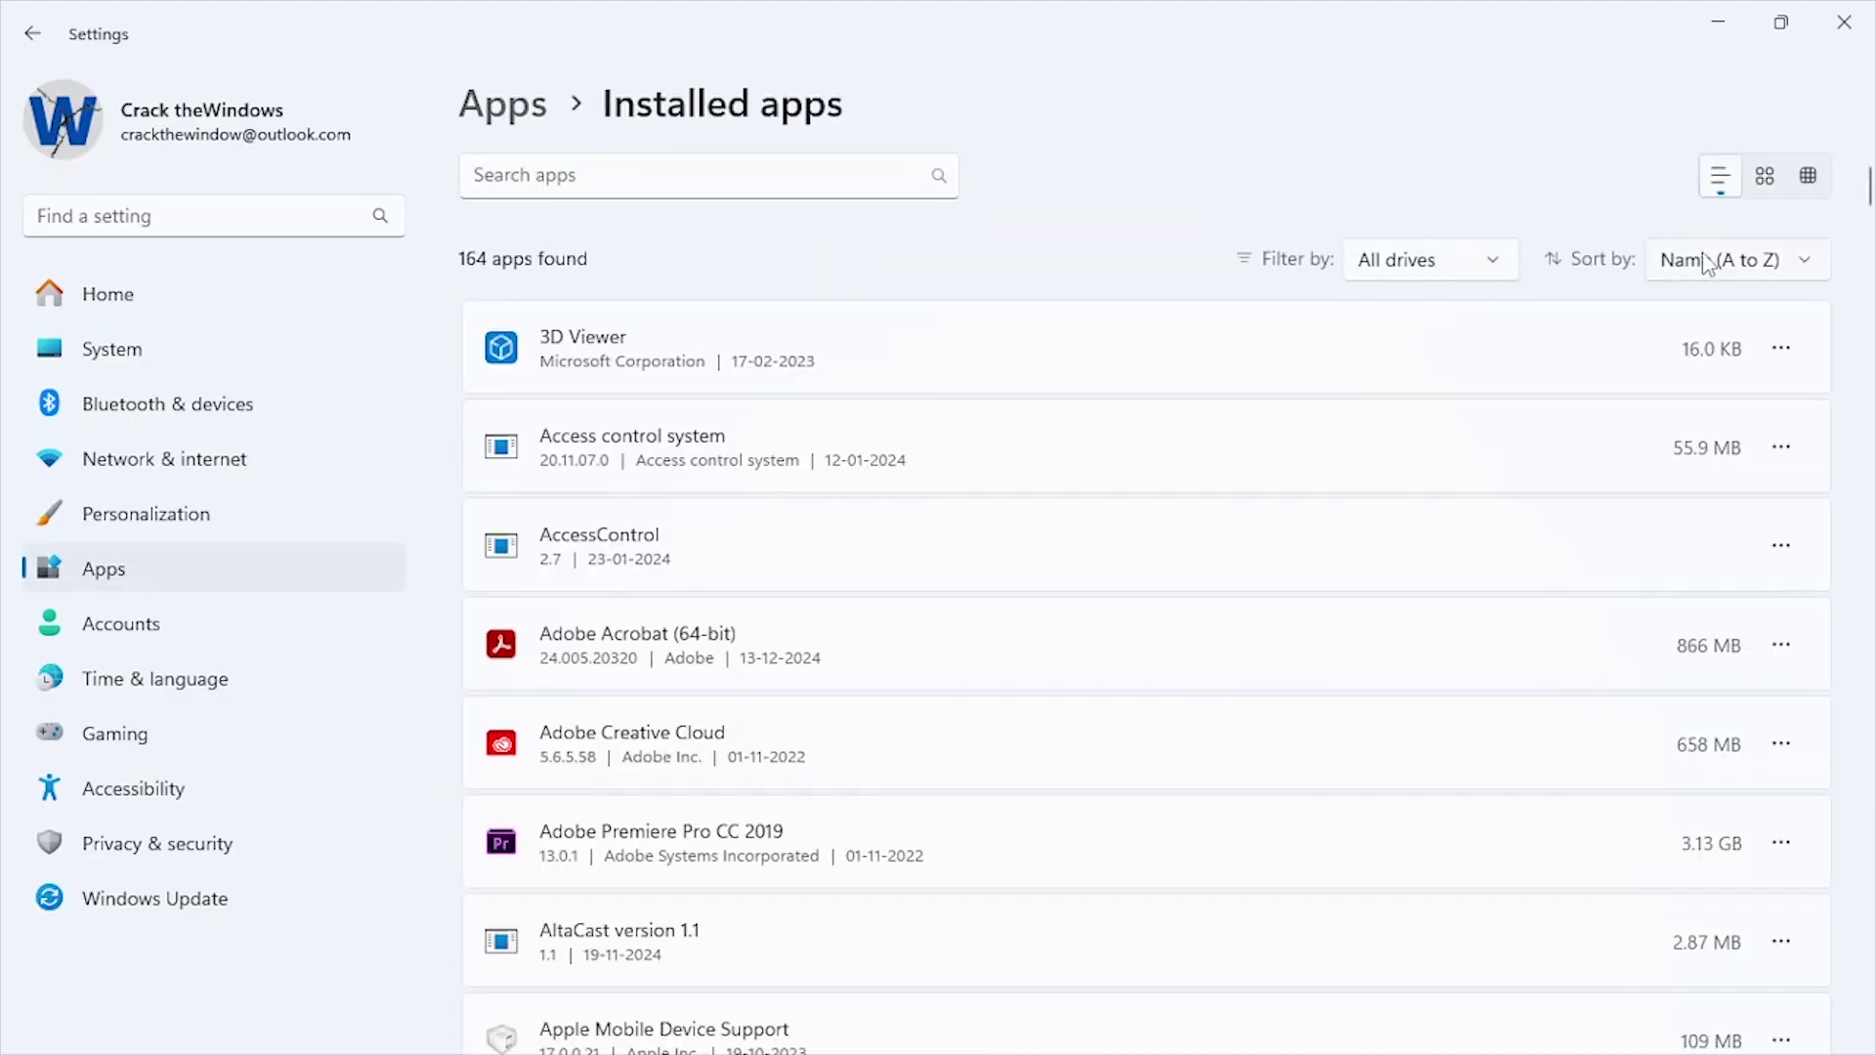
pyautogui.click(1705, 264)
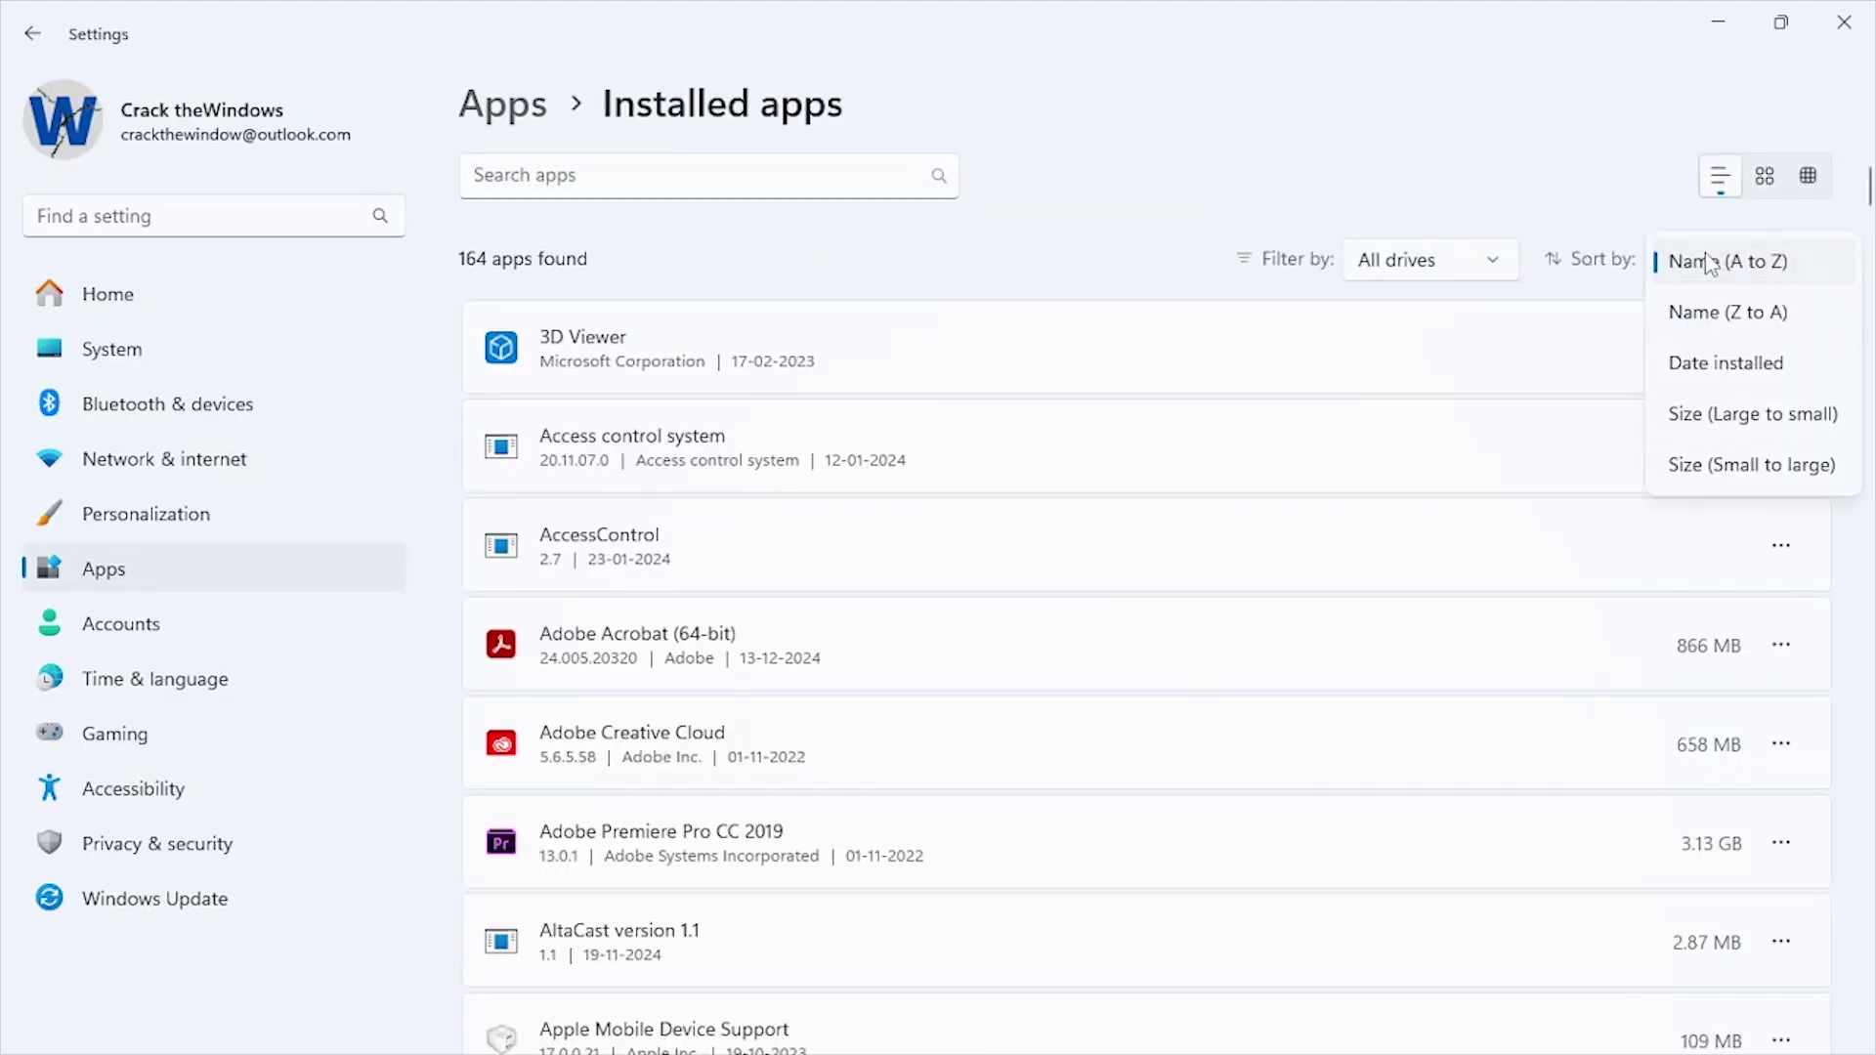
pyautogui.click(1720, 420)
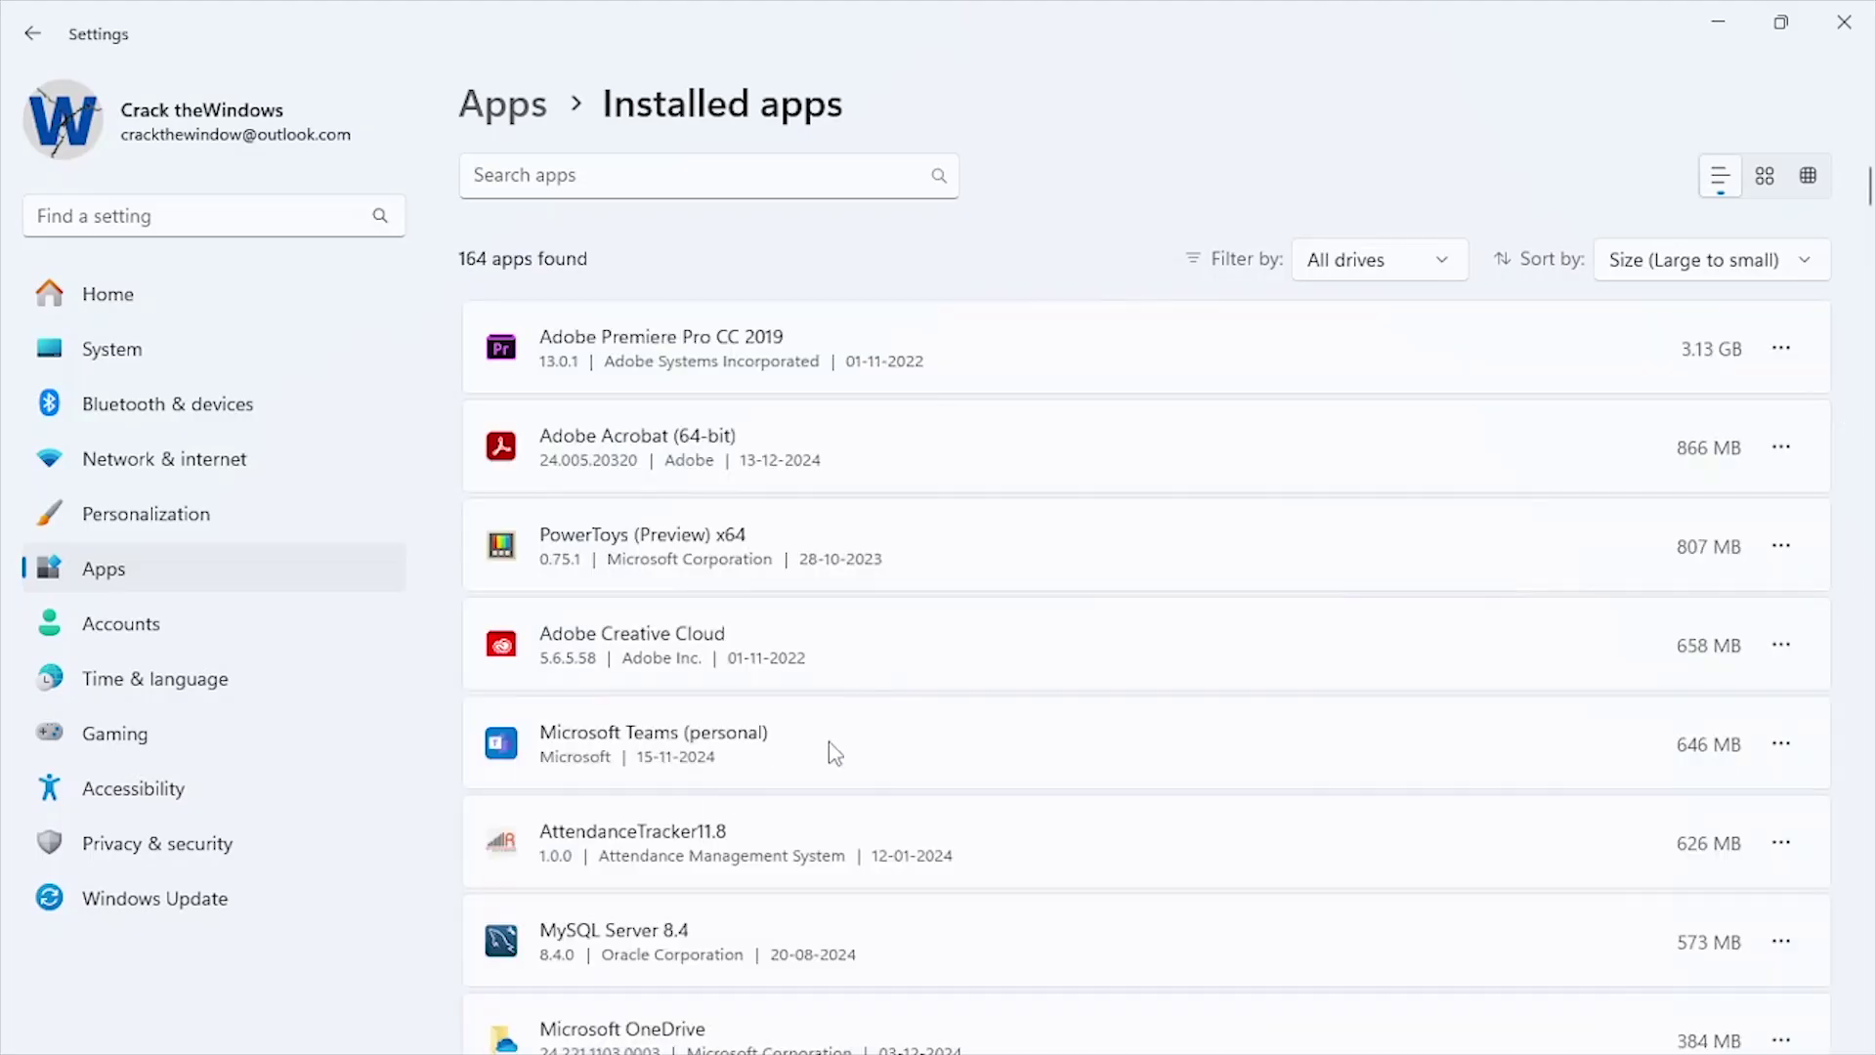
# Uninstall NaturalReader 16 and confirm the removal.
pyautogui.scroll(-5, 879, 746)
pyautogui.scroll(-3, 1239, 690)
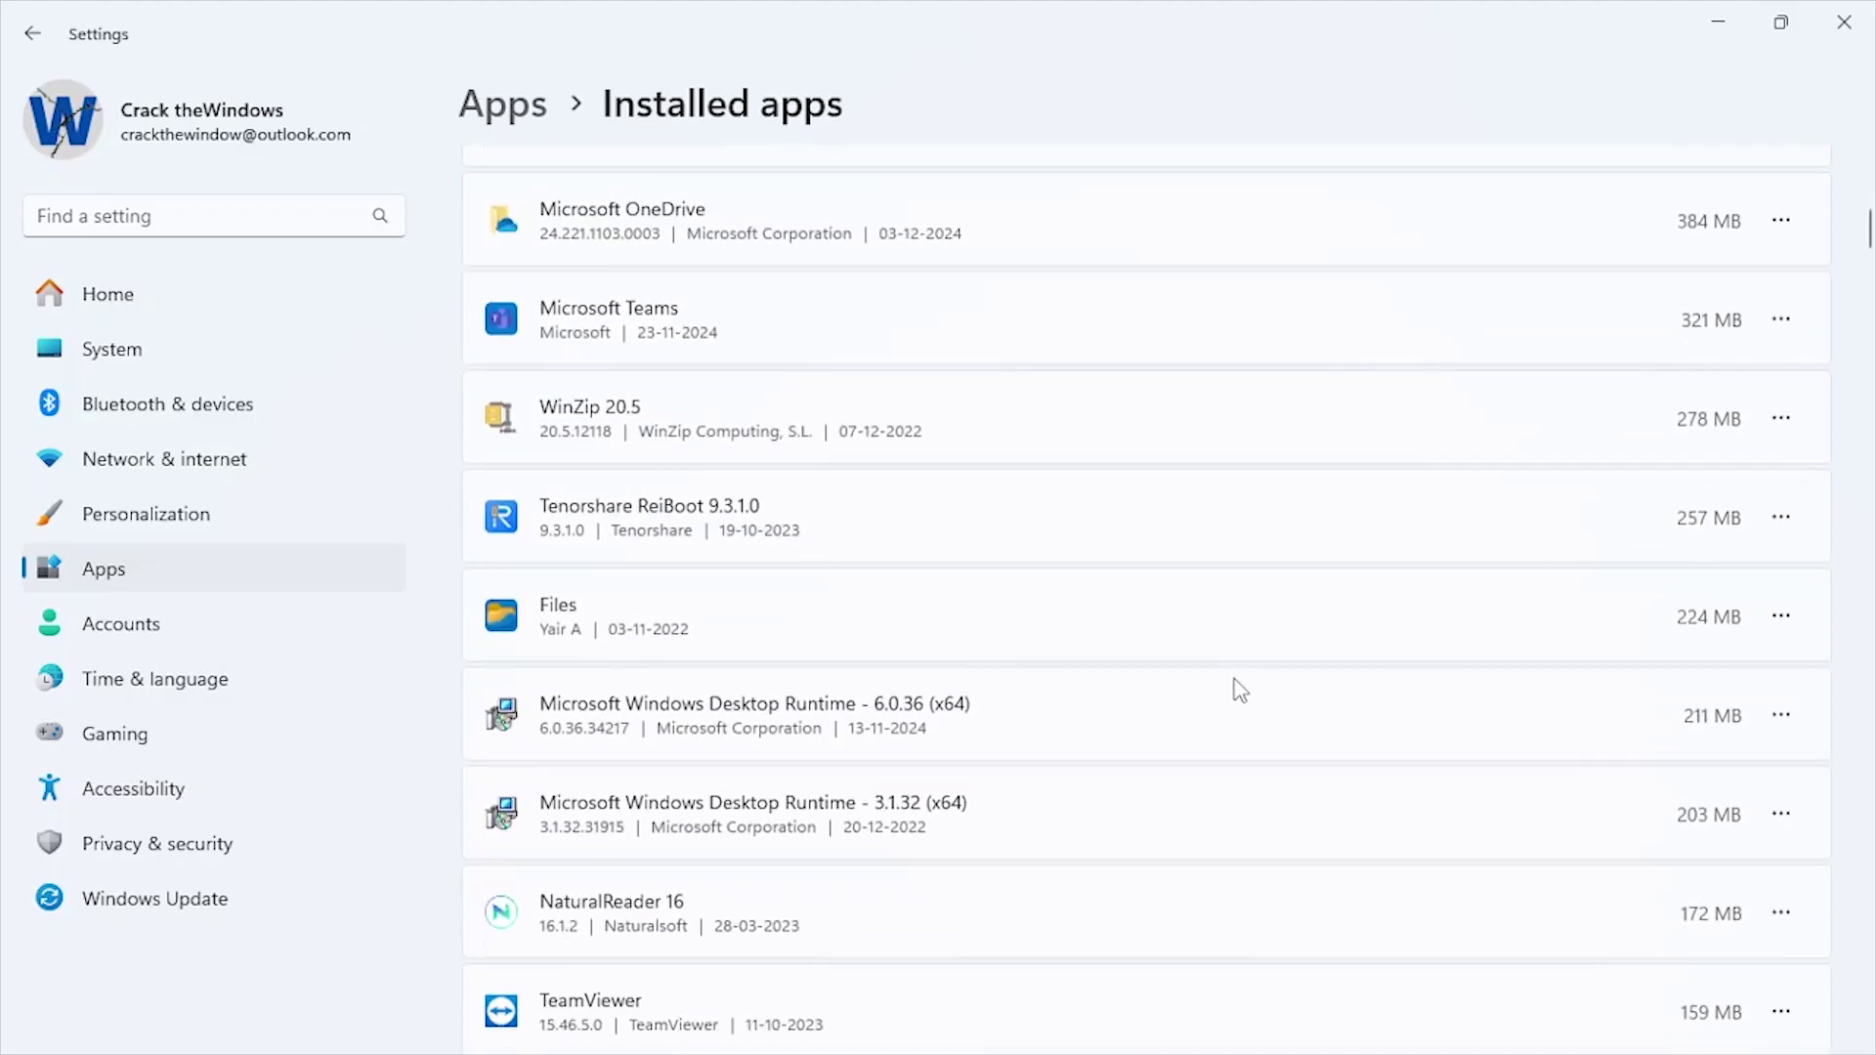
pyautogui.scroll(-4, 1239, 690)
pyautogui.click(1781, 504)
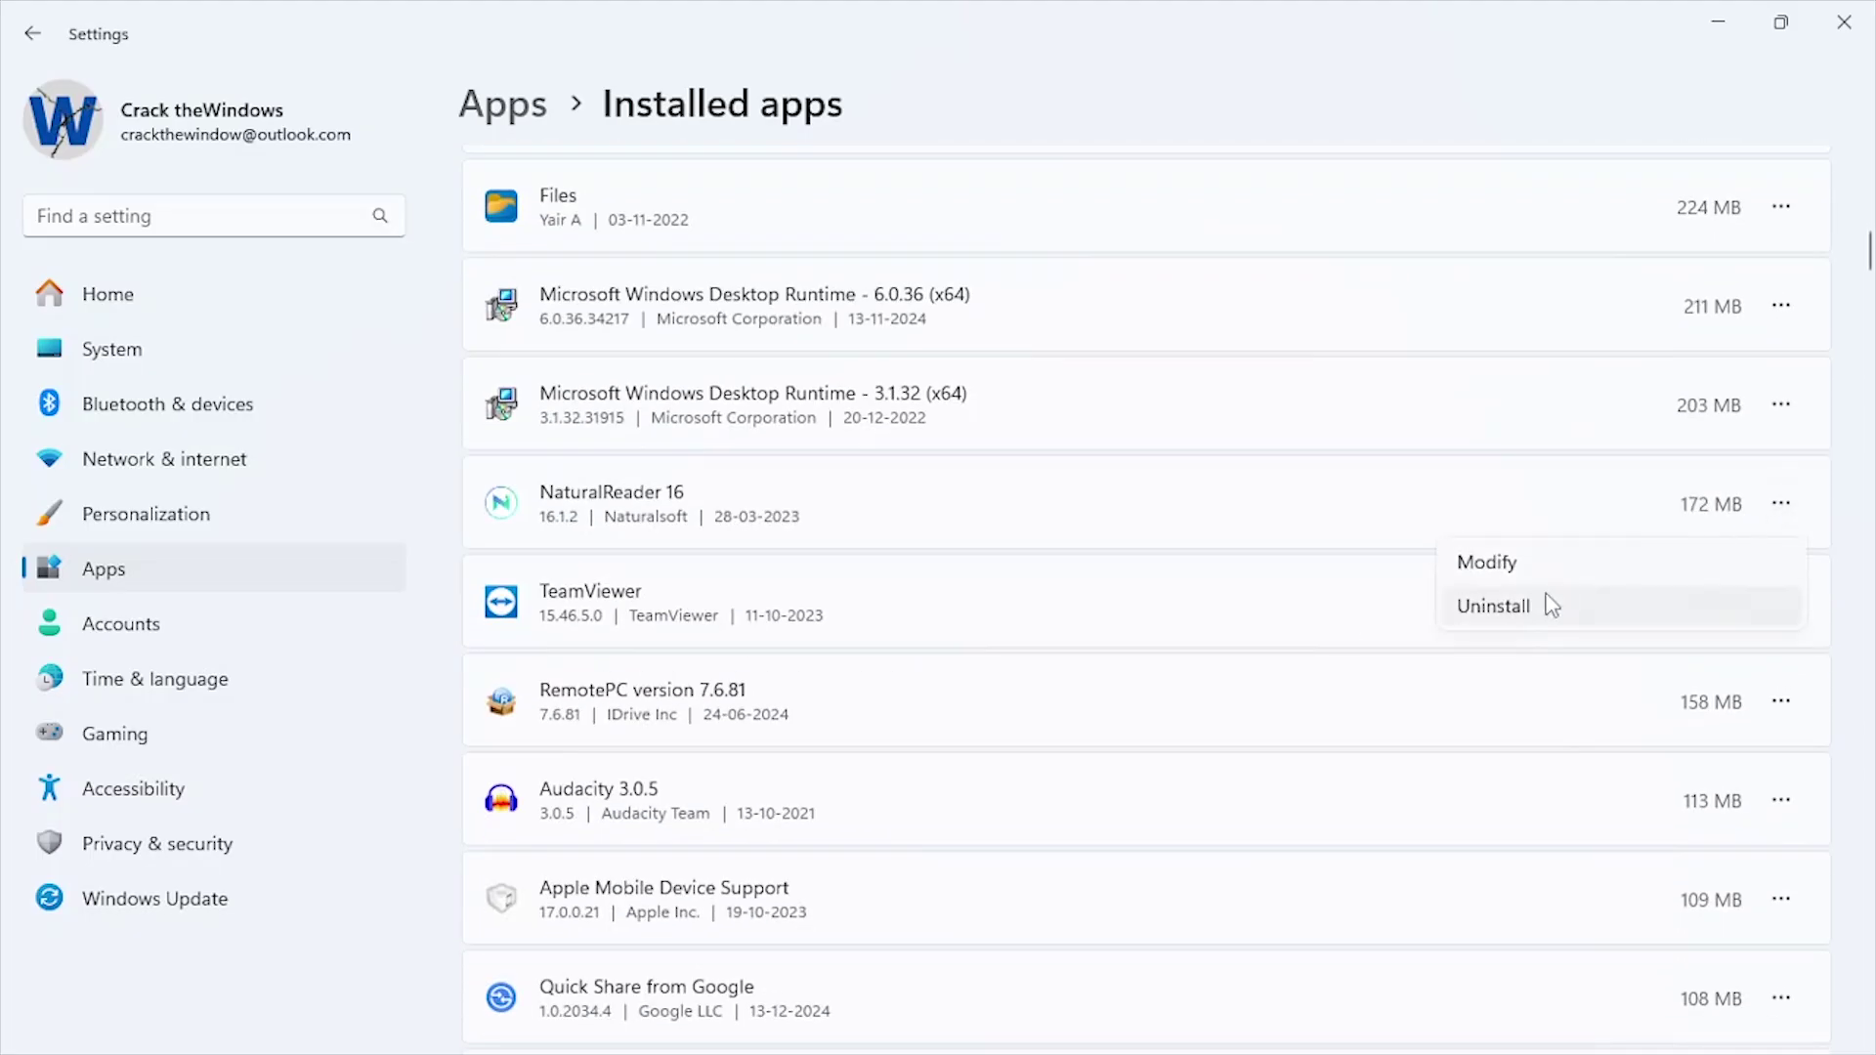
pyautogui.click(1549, 603)
pyautogui.click(1722, 652)
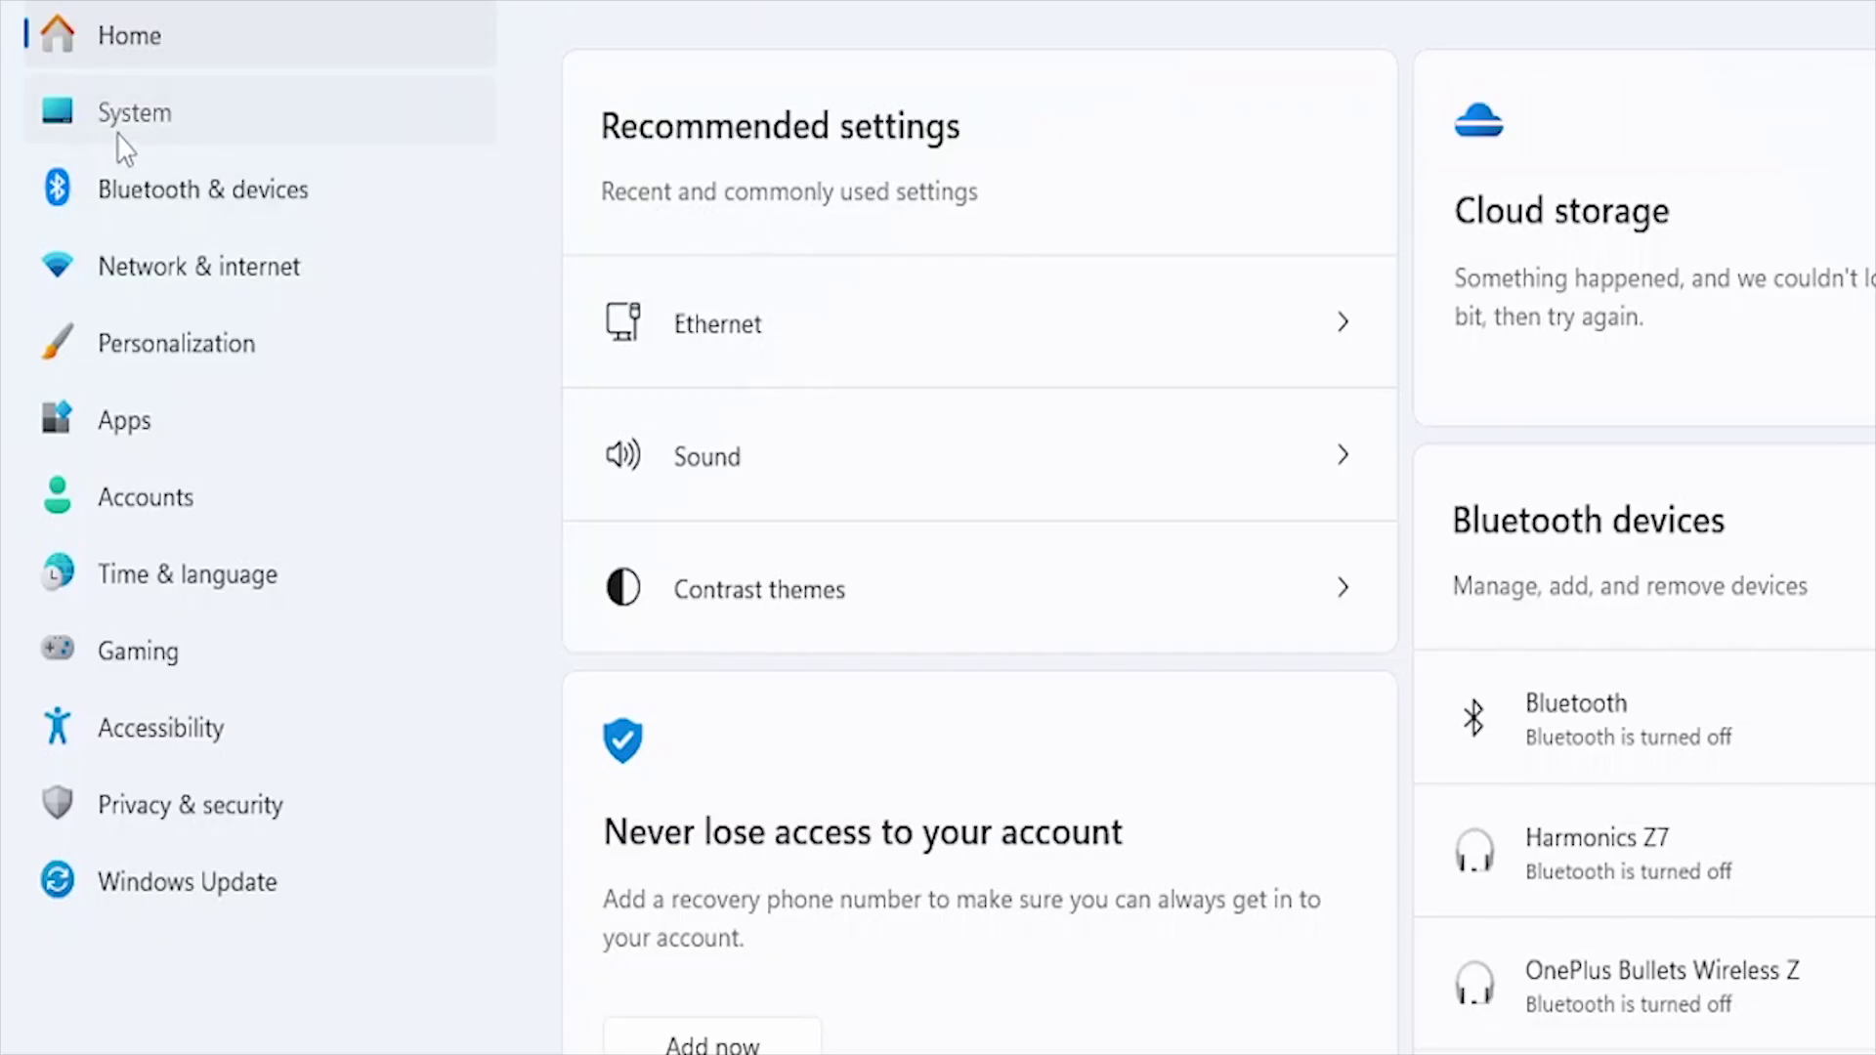
# Optimize the Windows (C:) drive through Storage's drive optimization tool.
pyautogui.click(119, 137)
pyautogui.scroll(-5, 977, 614)
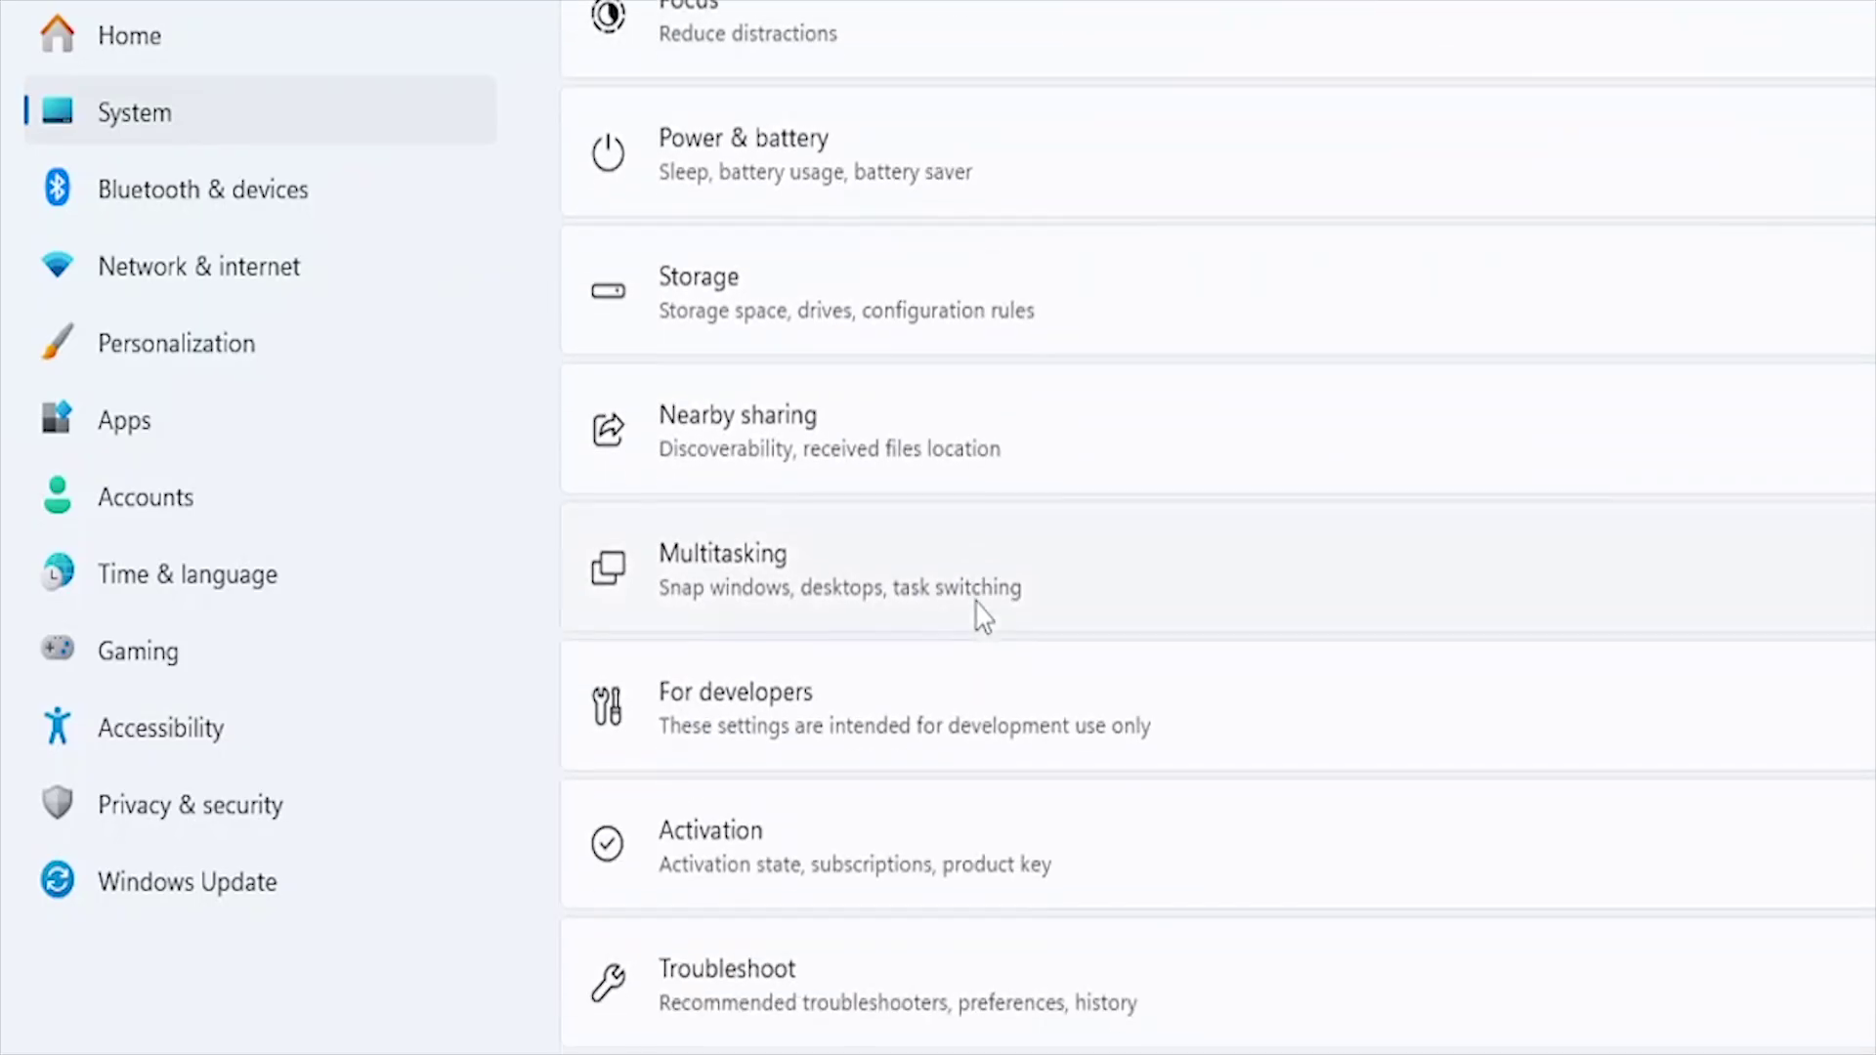
pyautogui.click(870, 313)
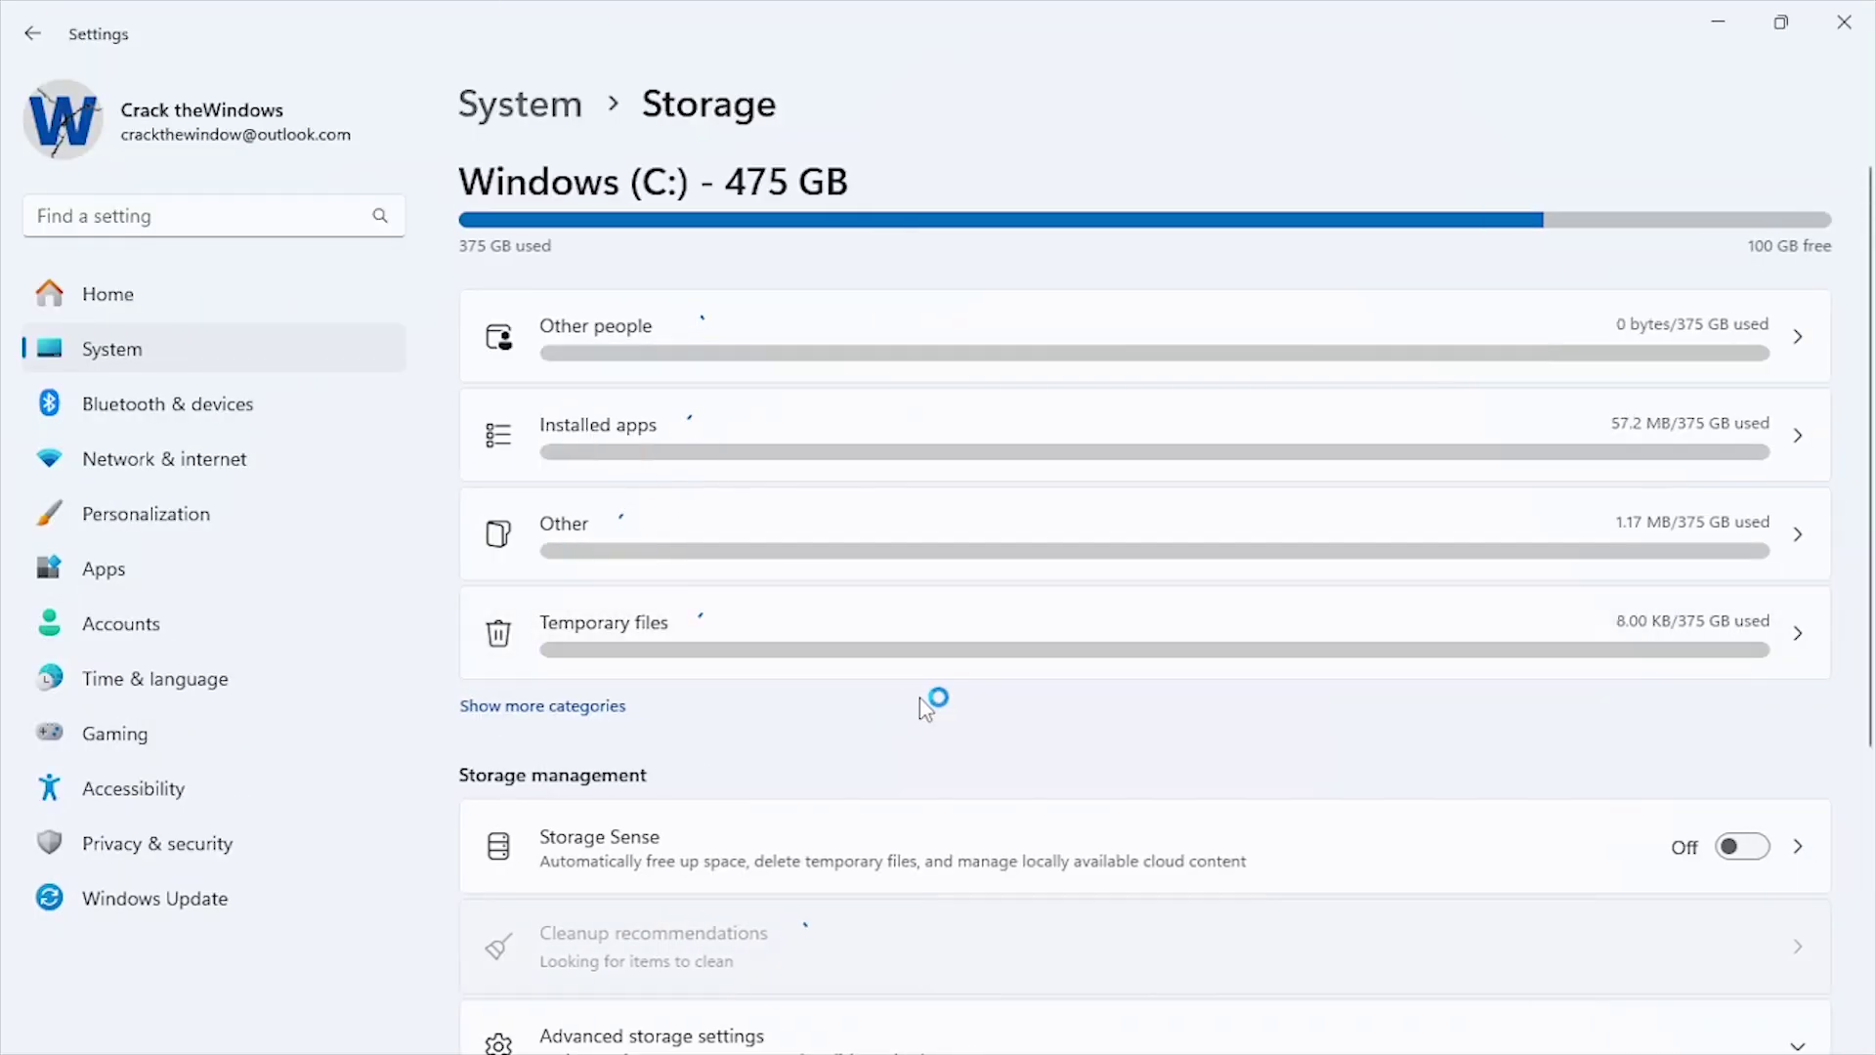
pyautogui.scroll(-6, 926, 707)
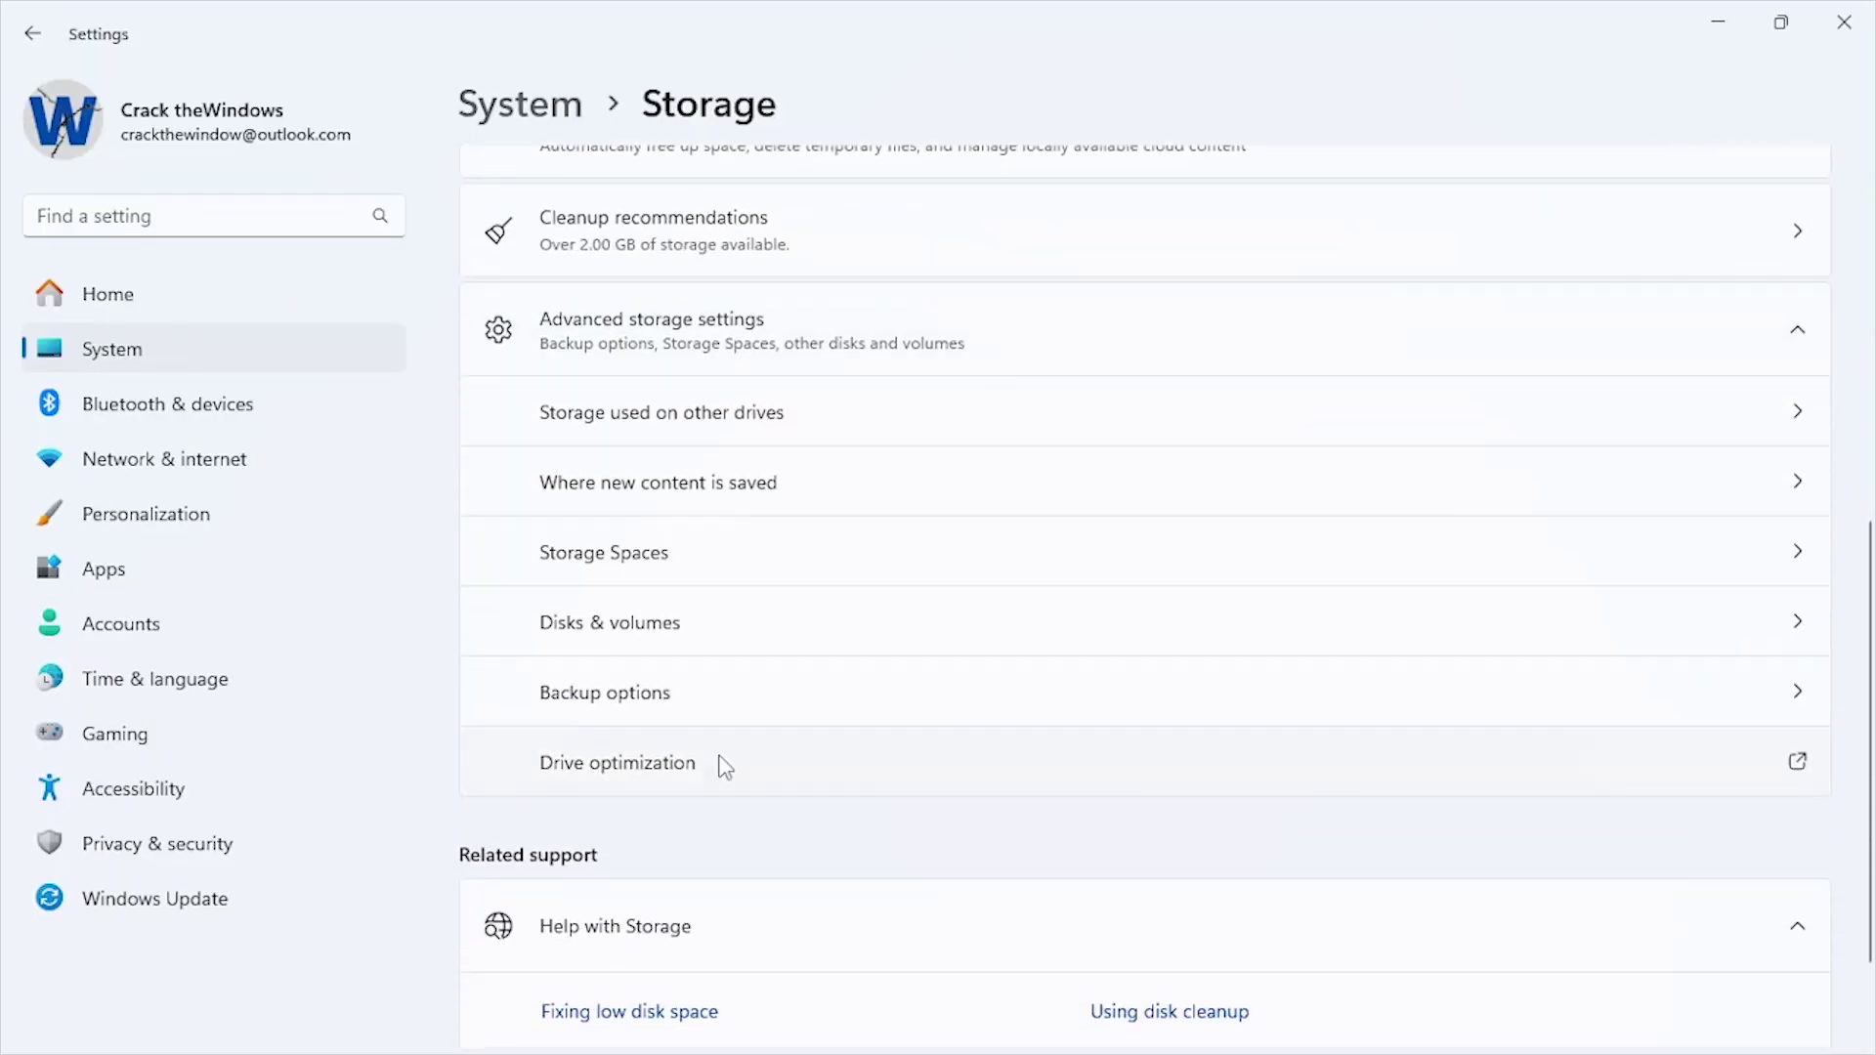
pyautogui.click(720, 763)
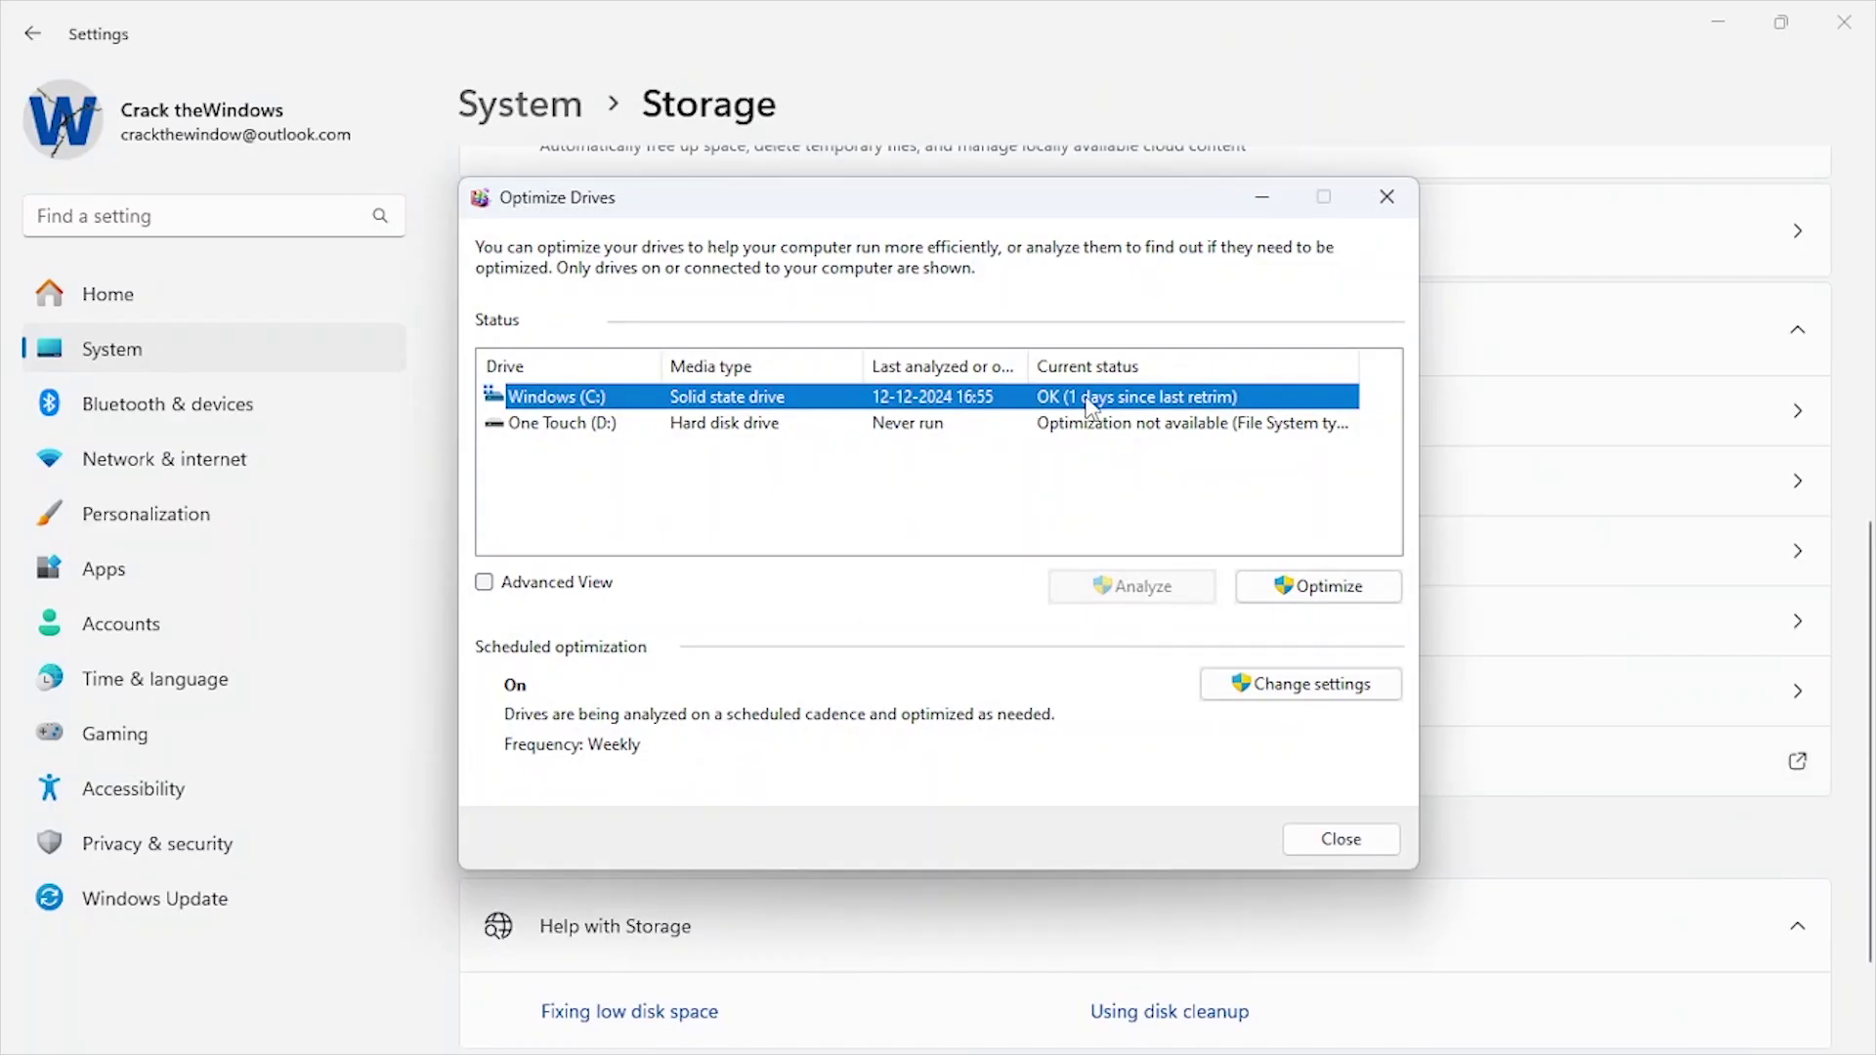
pyautogui.click(1335, 605)
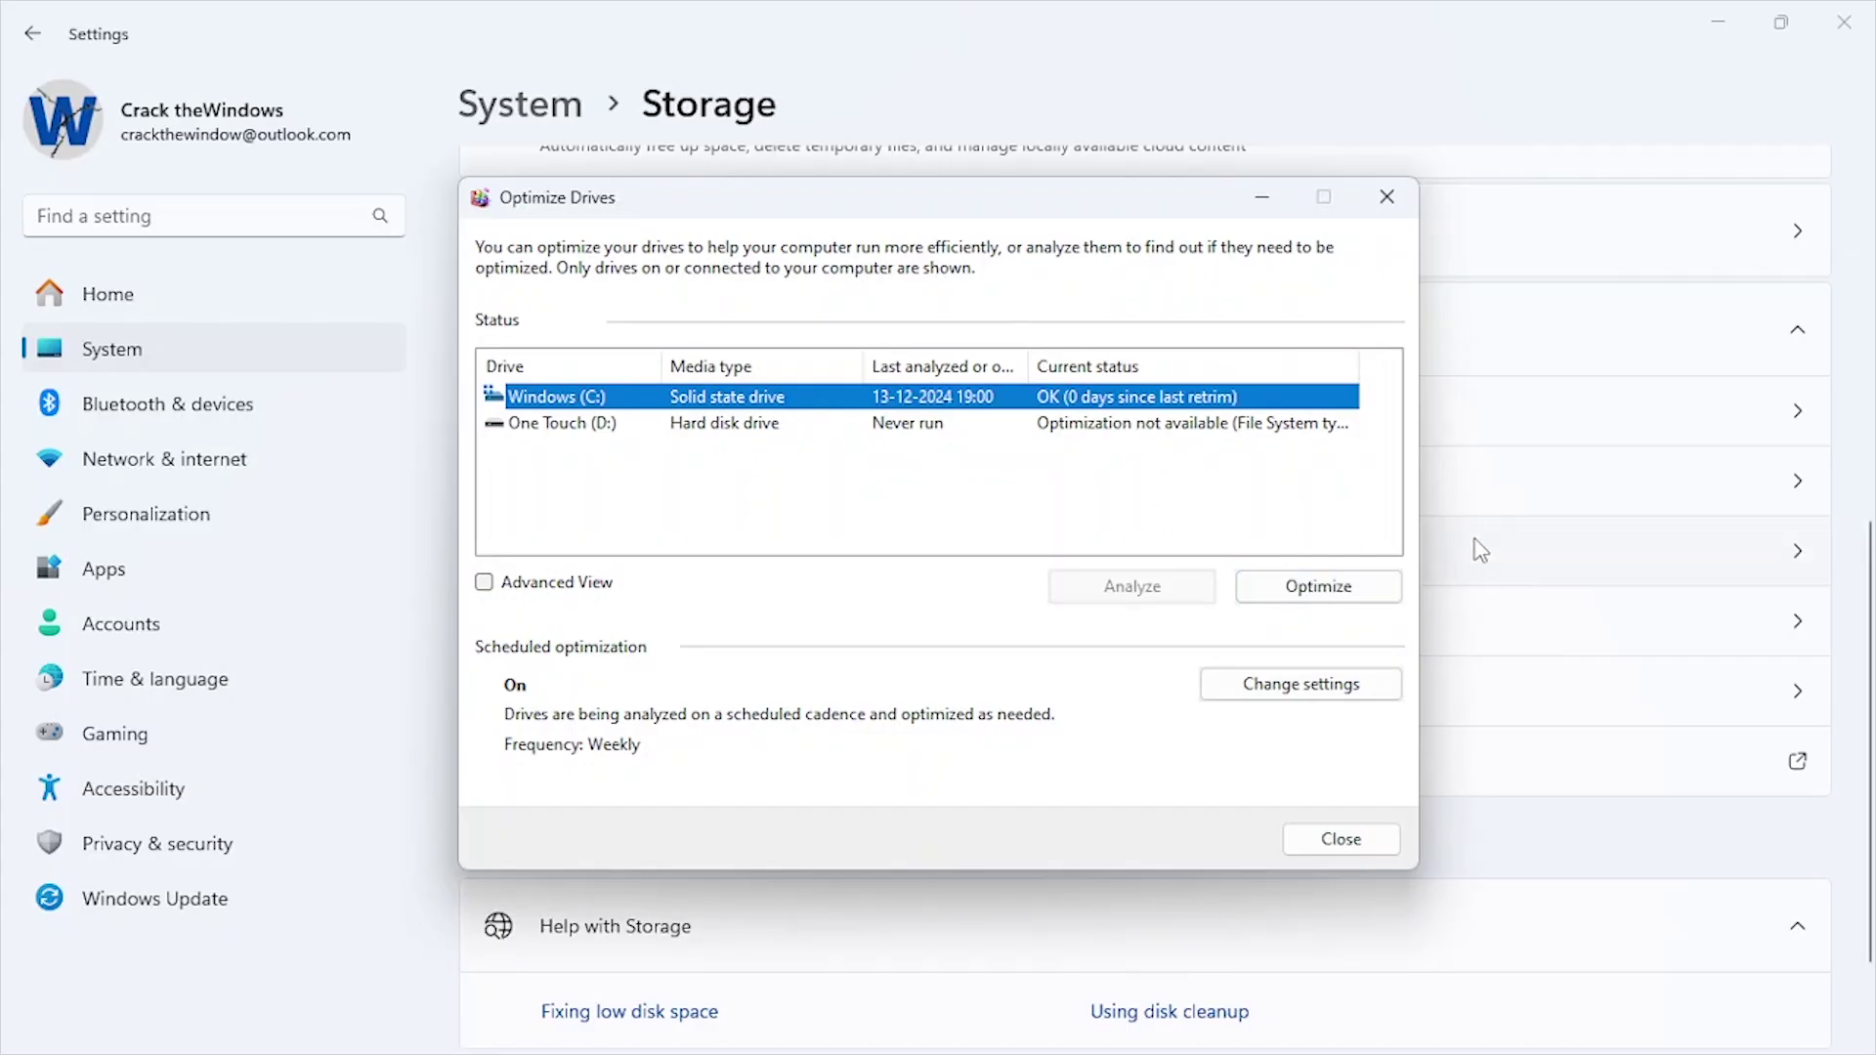
pyautogui.click(1344, 841)
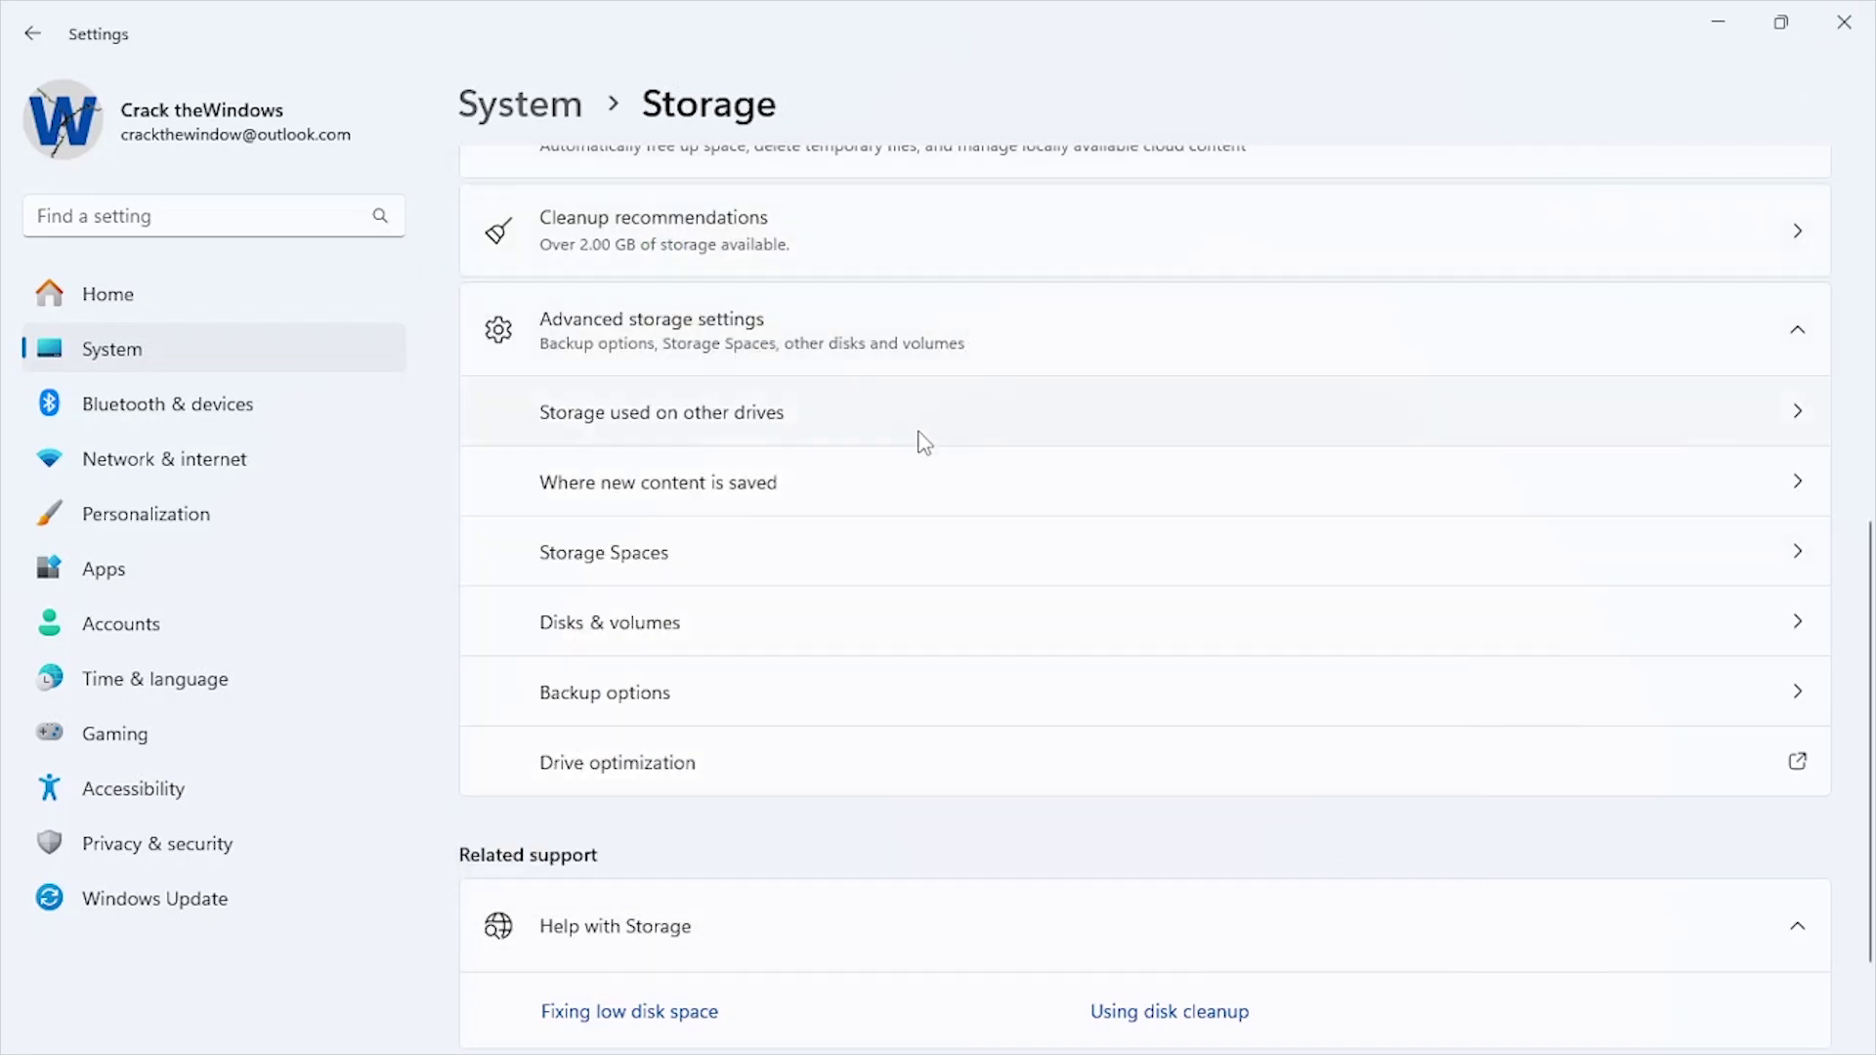
# Open Cleanup recommendations and expand the Large or unused files list.
pyautogui.click(836, 266)
pyautogui.click(811, 603)
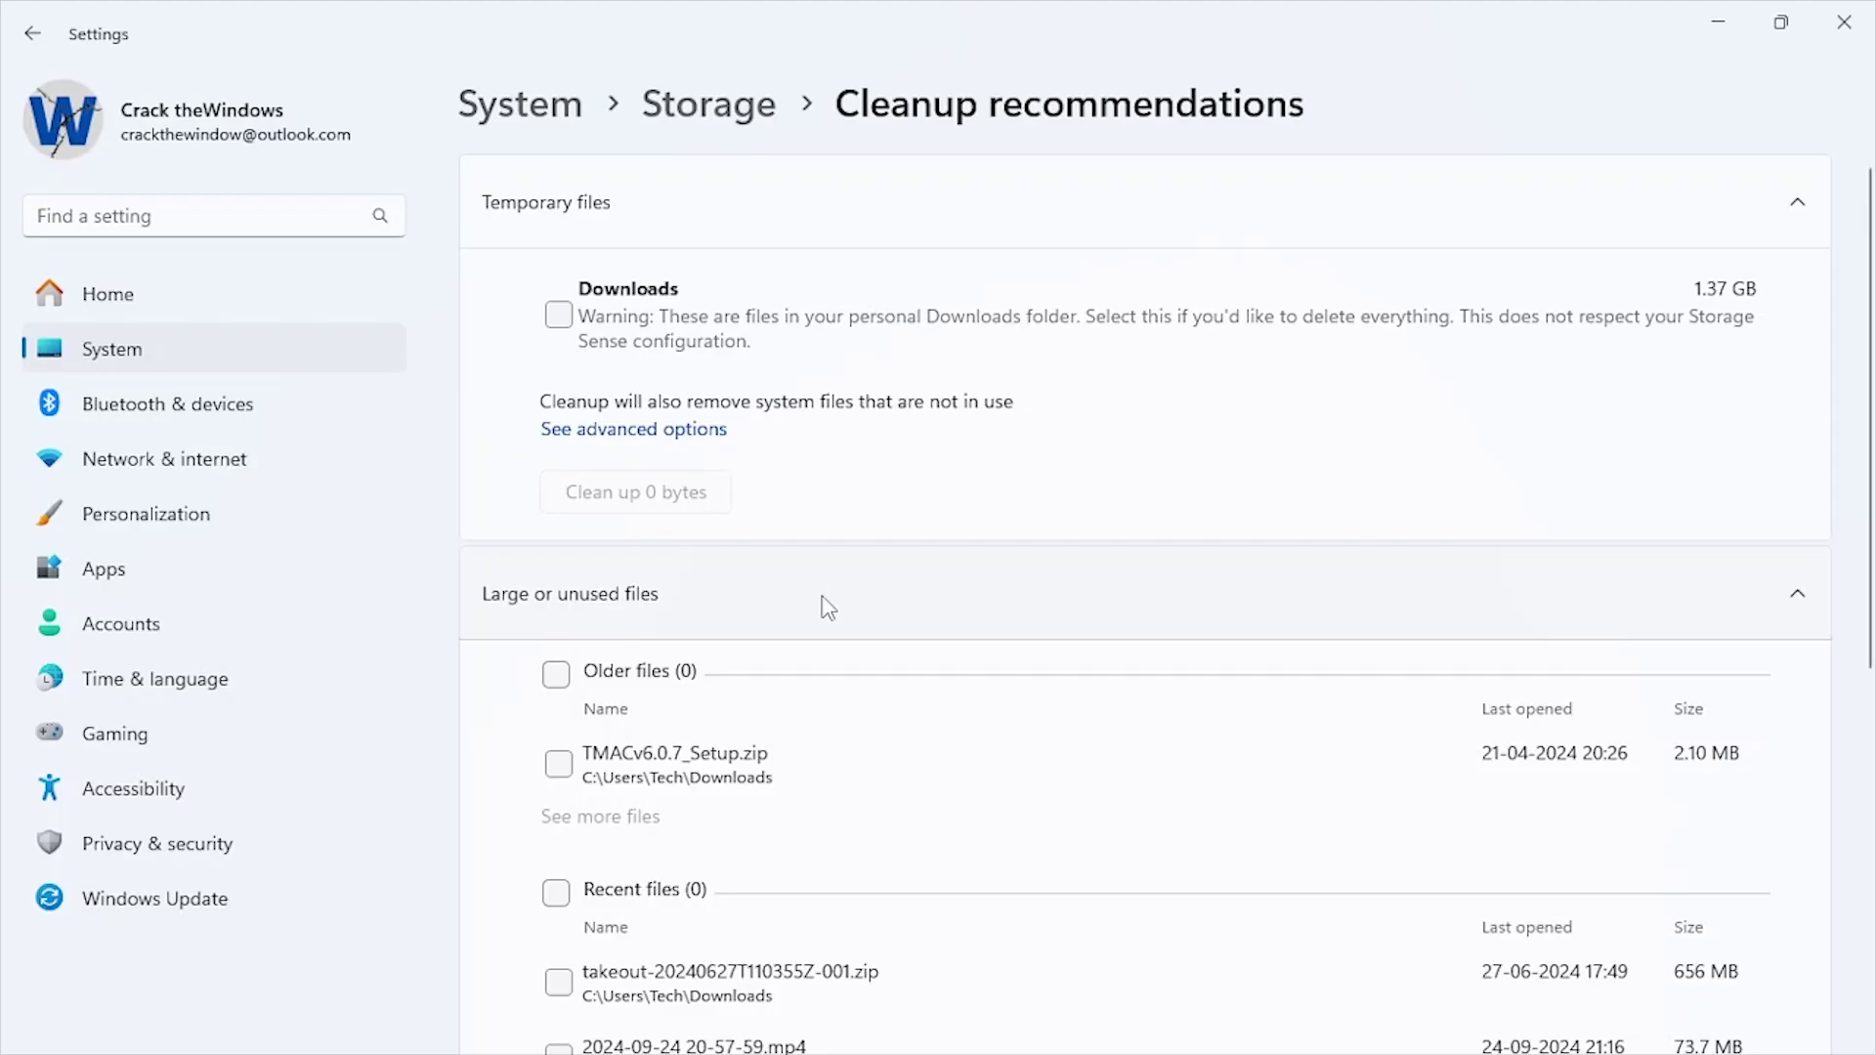
pyautogui.scroll(-3, 828, 608)
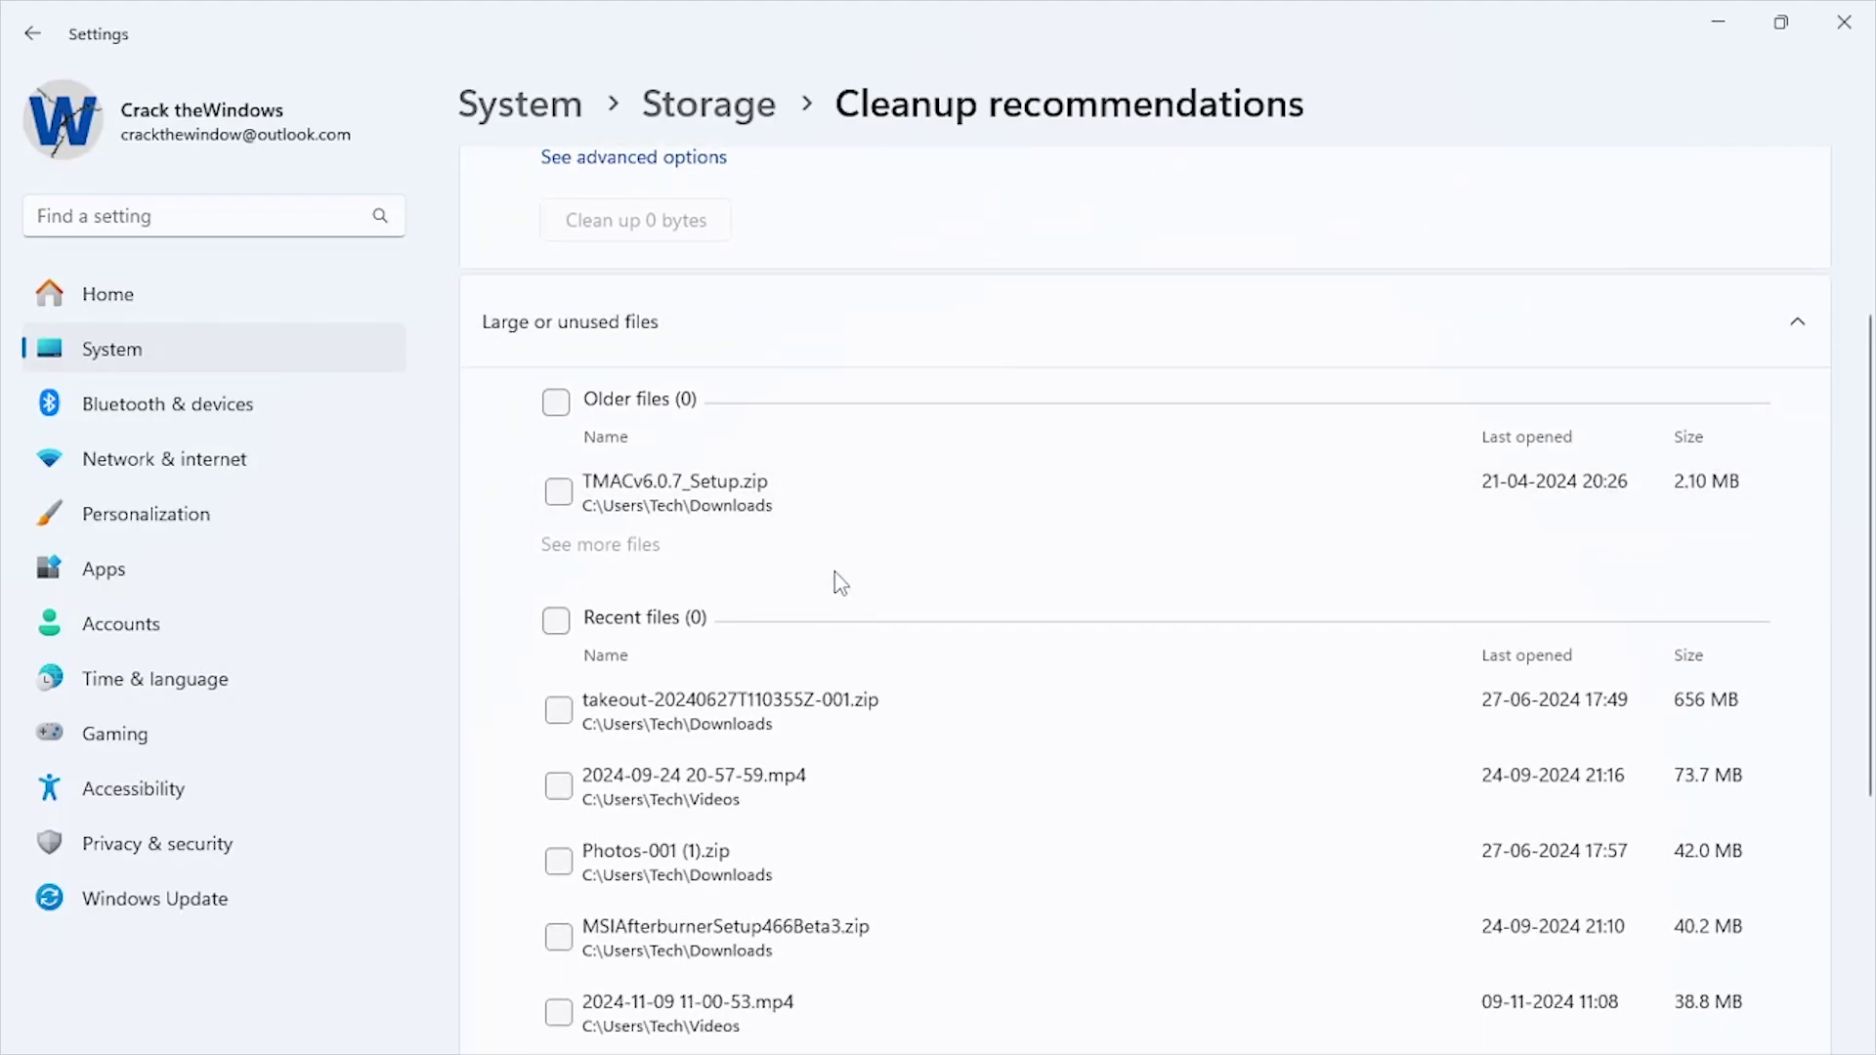